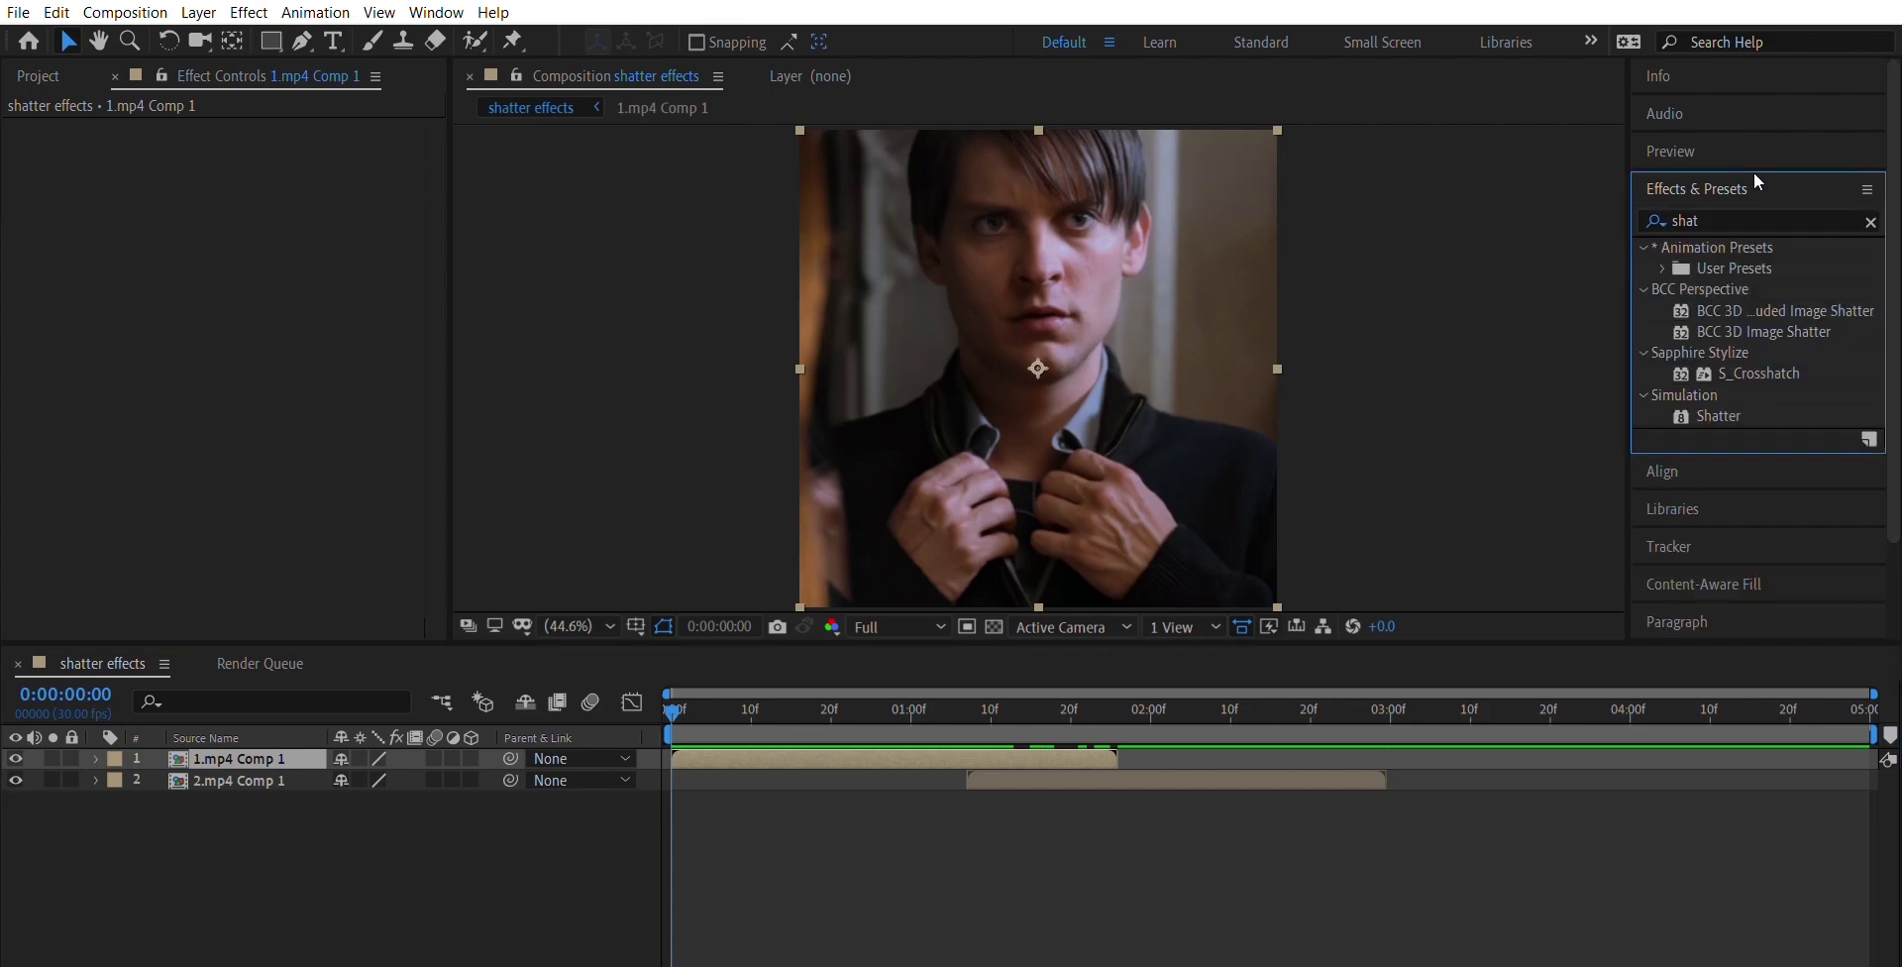
# Step: Apply the Shatter effect to the 1.mp4 Comp 1 layer and set its view to Rendered at 0:00:01:07
pyautogui.click(1721, 414)
pyautogui.moveTo(1030, 736); pyautogui.dragTo(1024, 733)
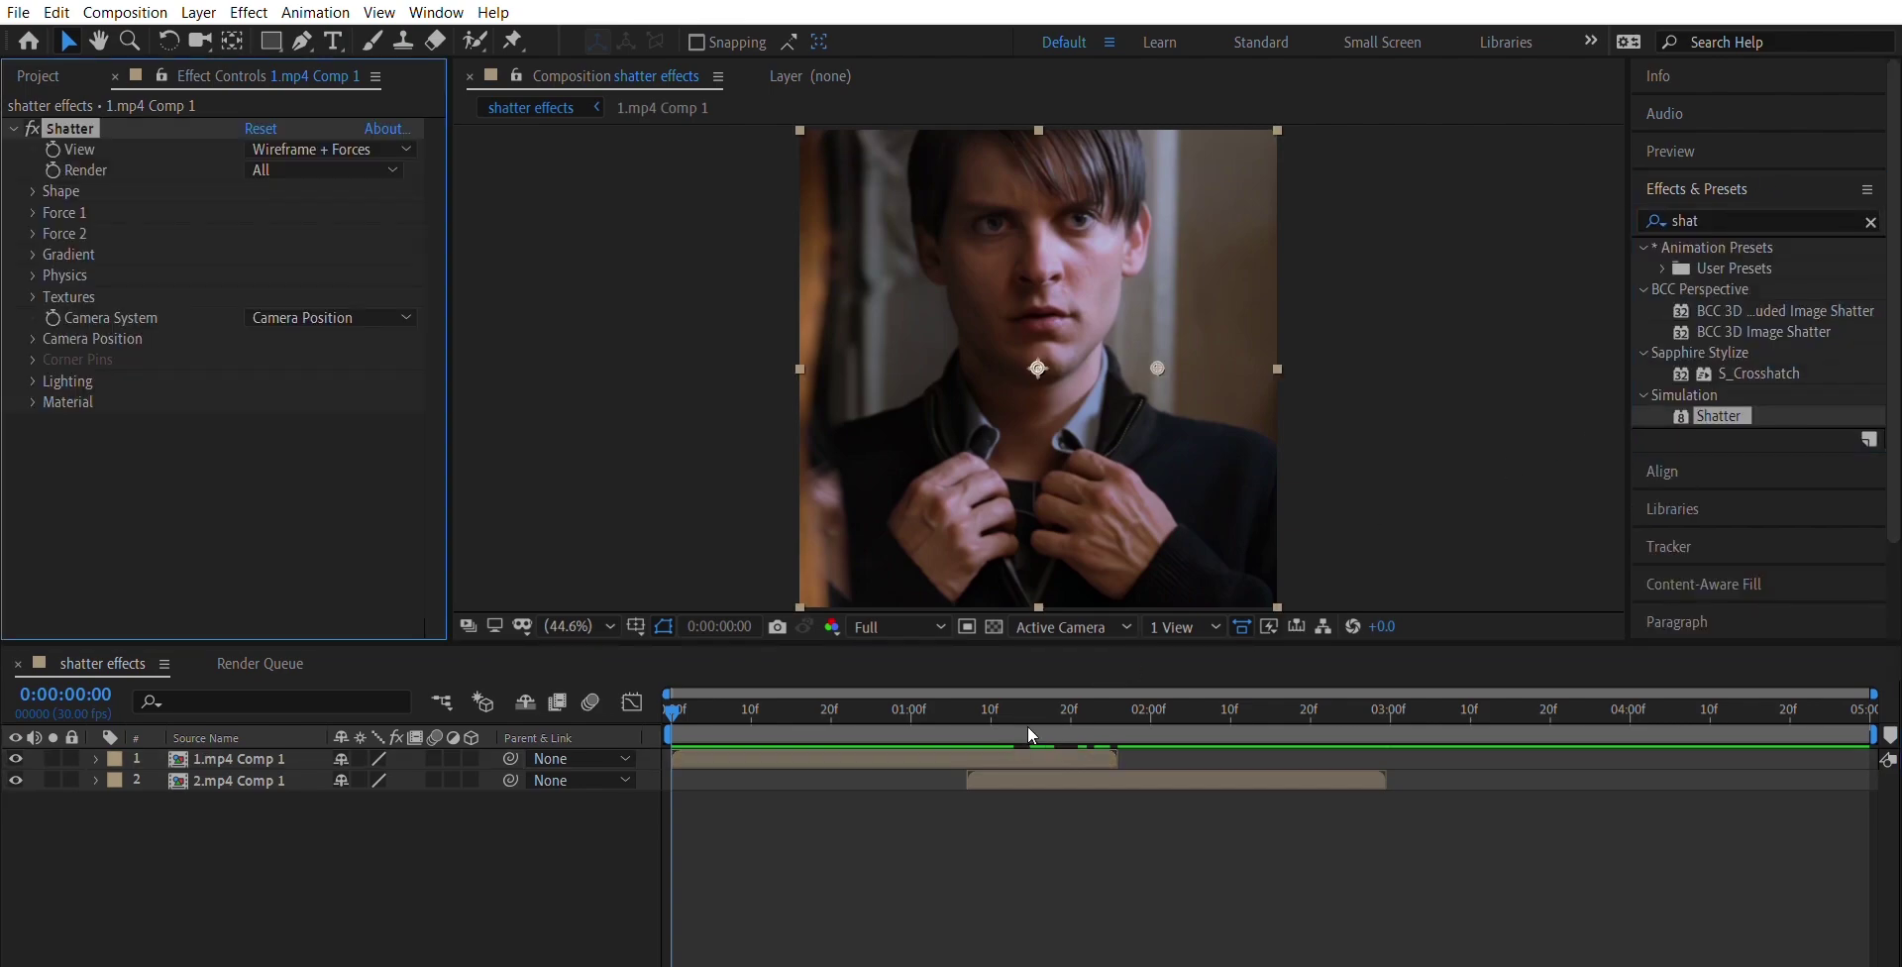
pyautogui.click(969, 700)
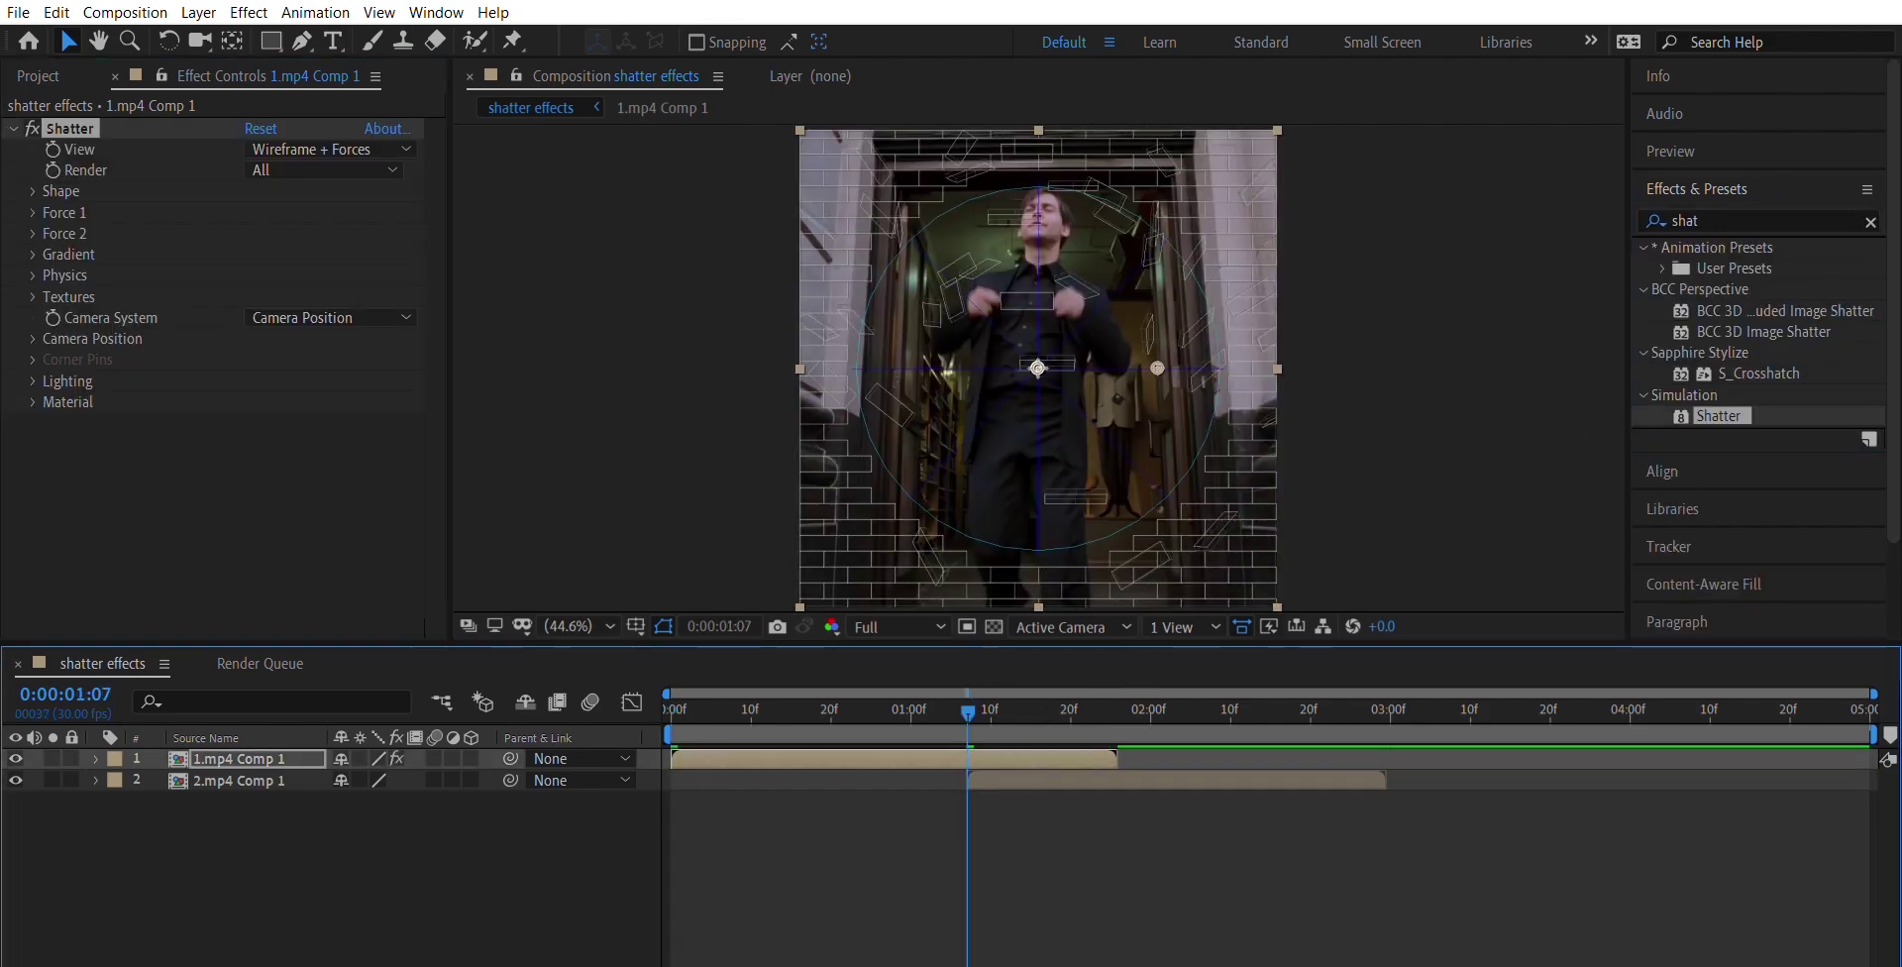
pyautogui.click(394, 159)
pyautogui.click(355, 157)
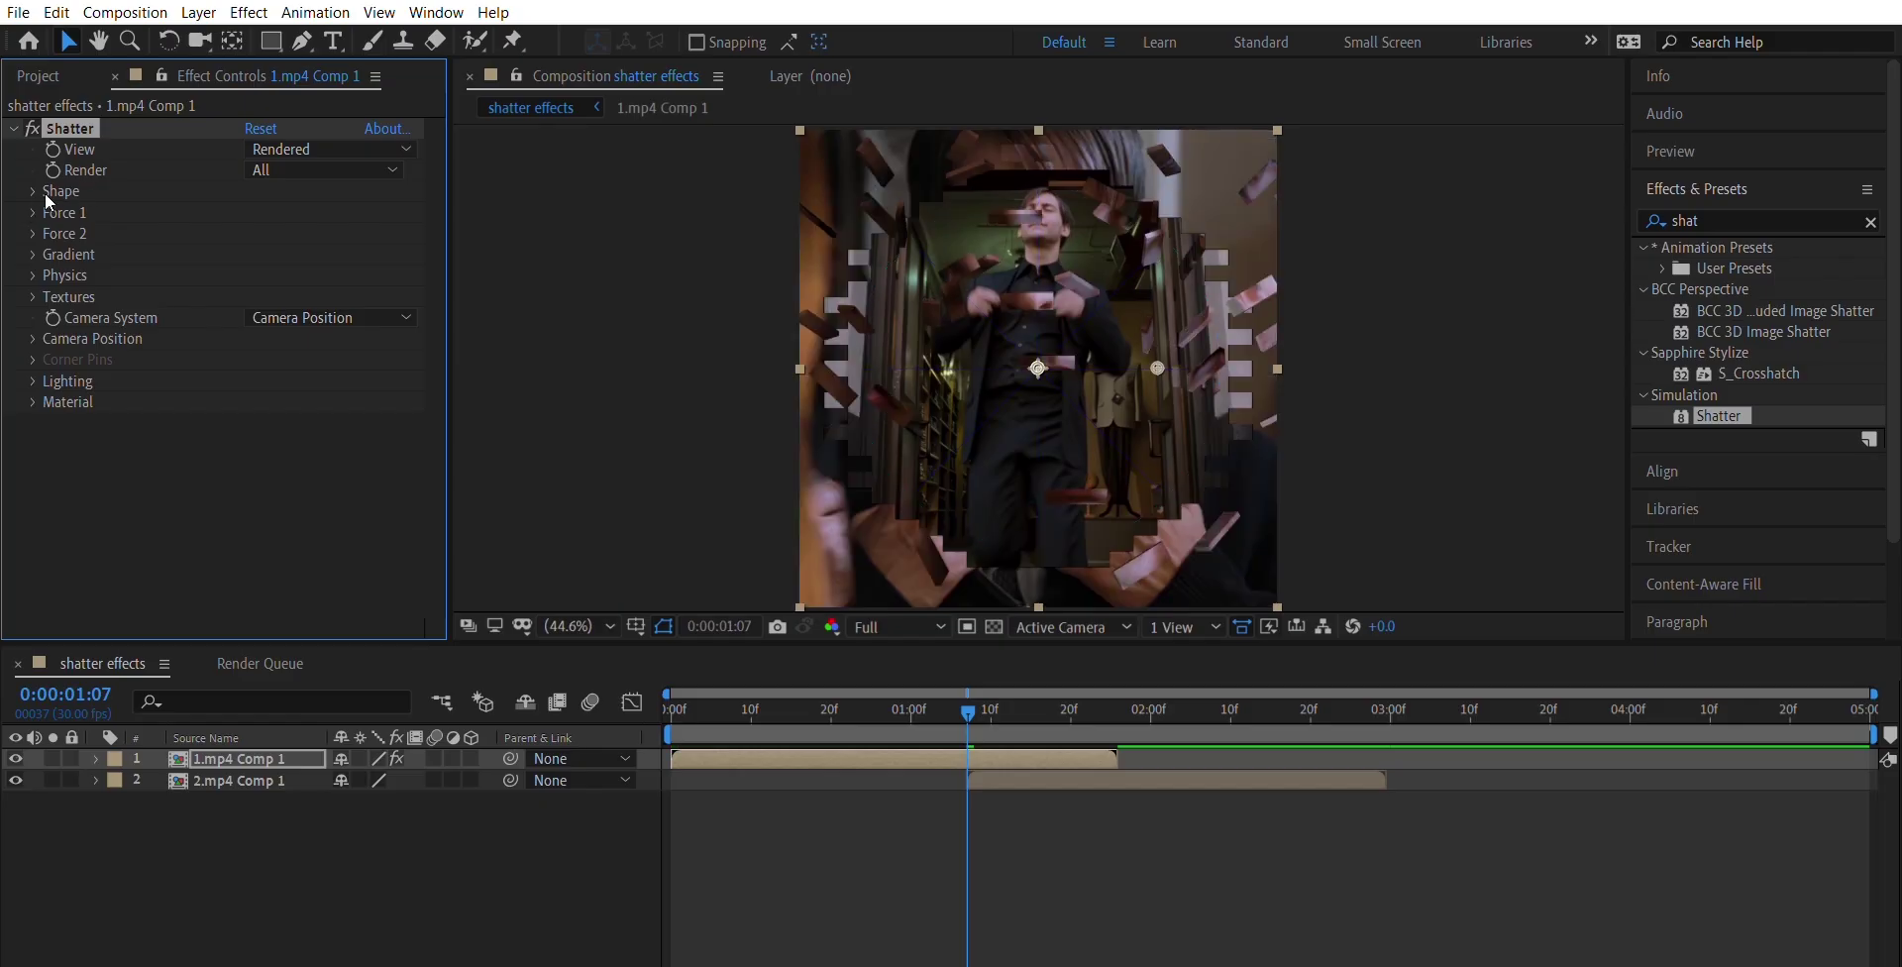
# Step: Change the Shatter shape pattern from Bricks to one with larger, irregular glass-like shards
pyautogui.click(33, 212)
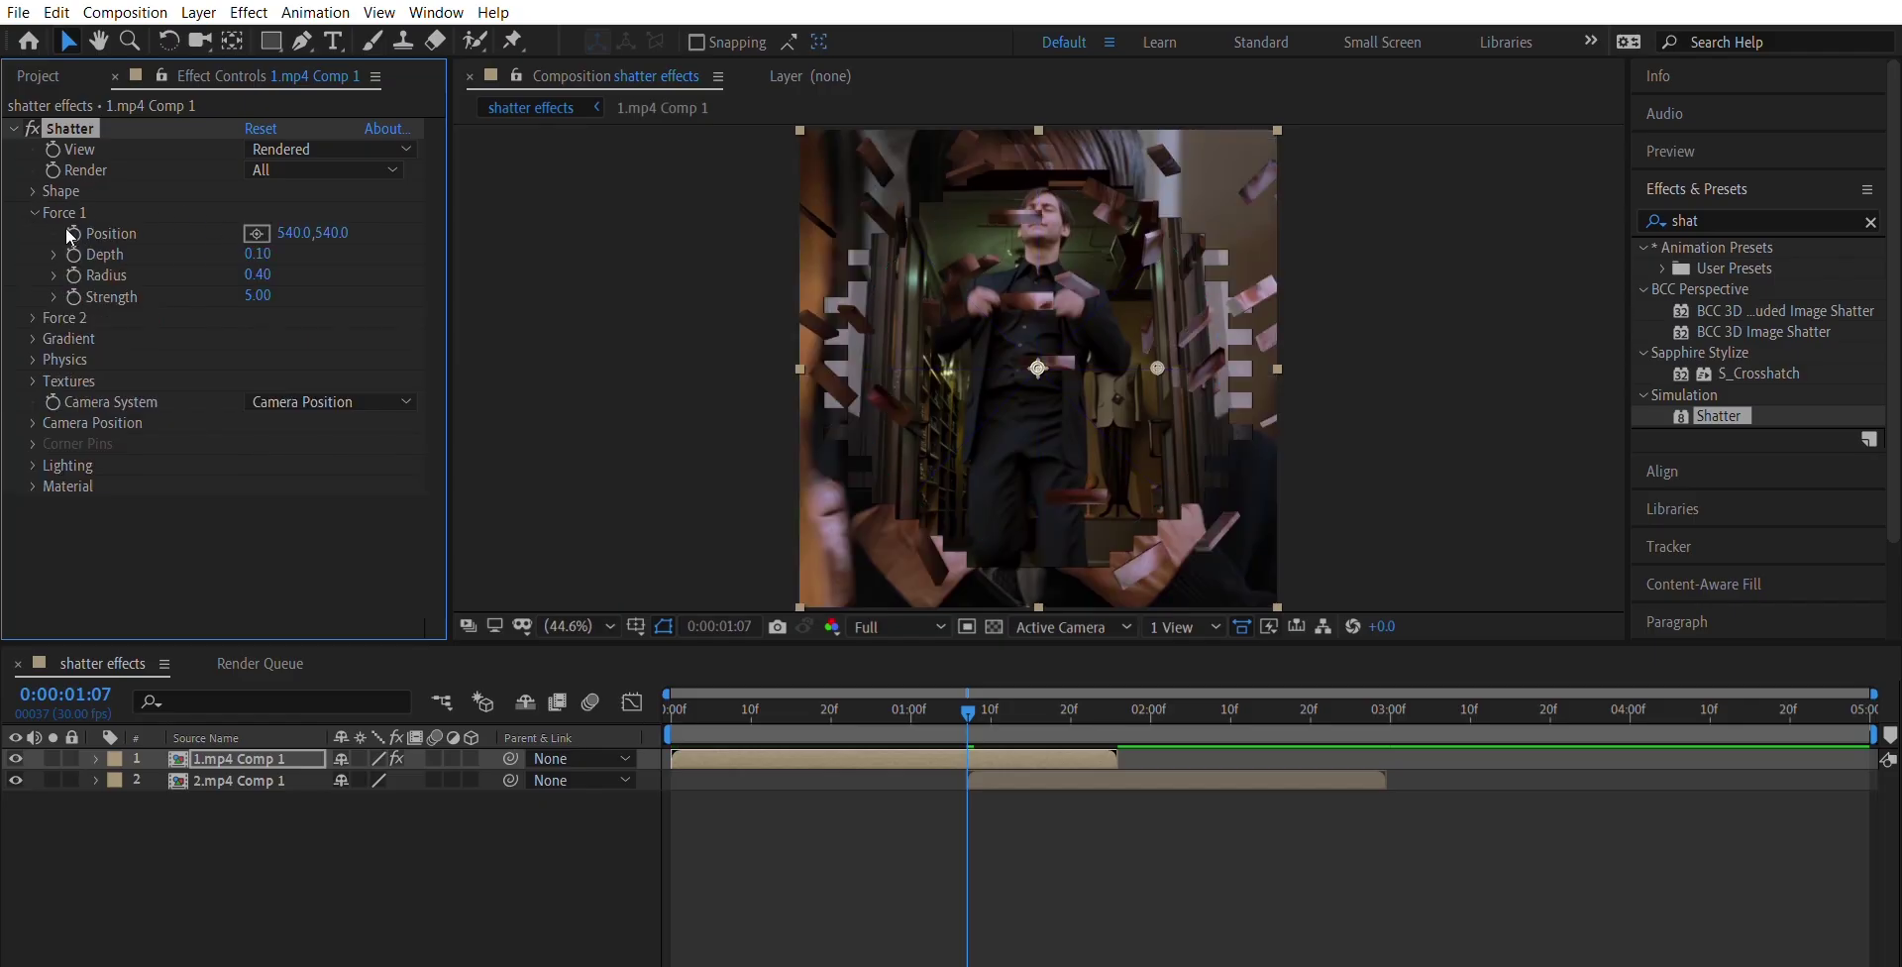
pyautogui.click(34, 212)
pyautogui.click(33, 190)
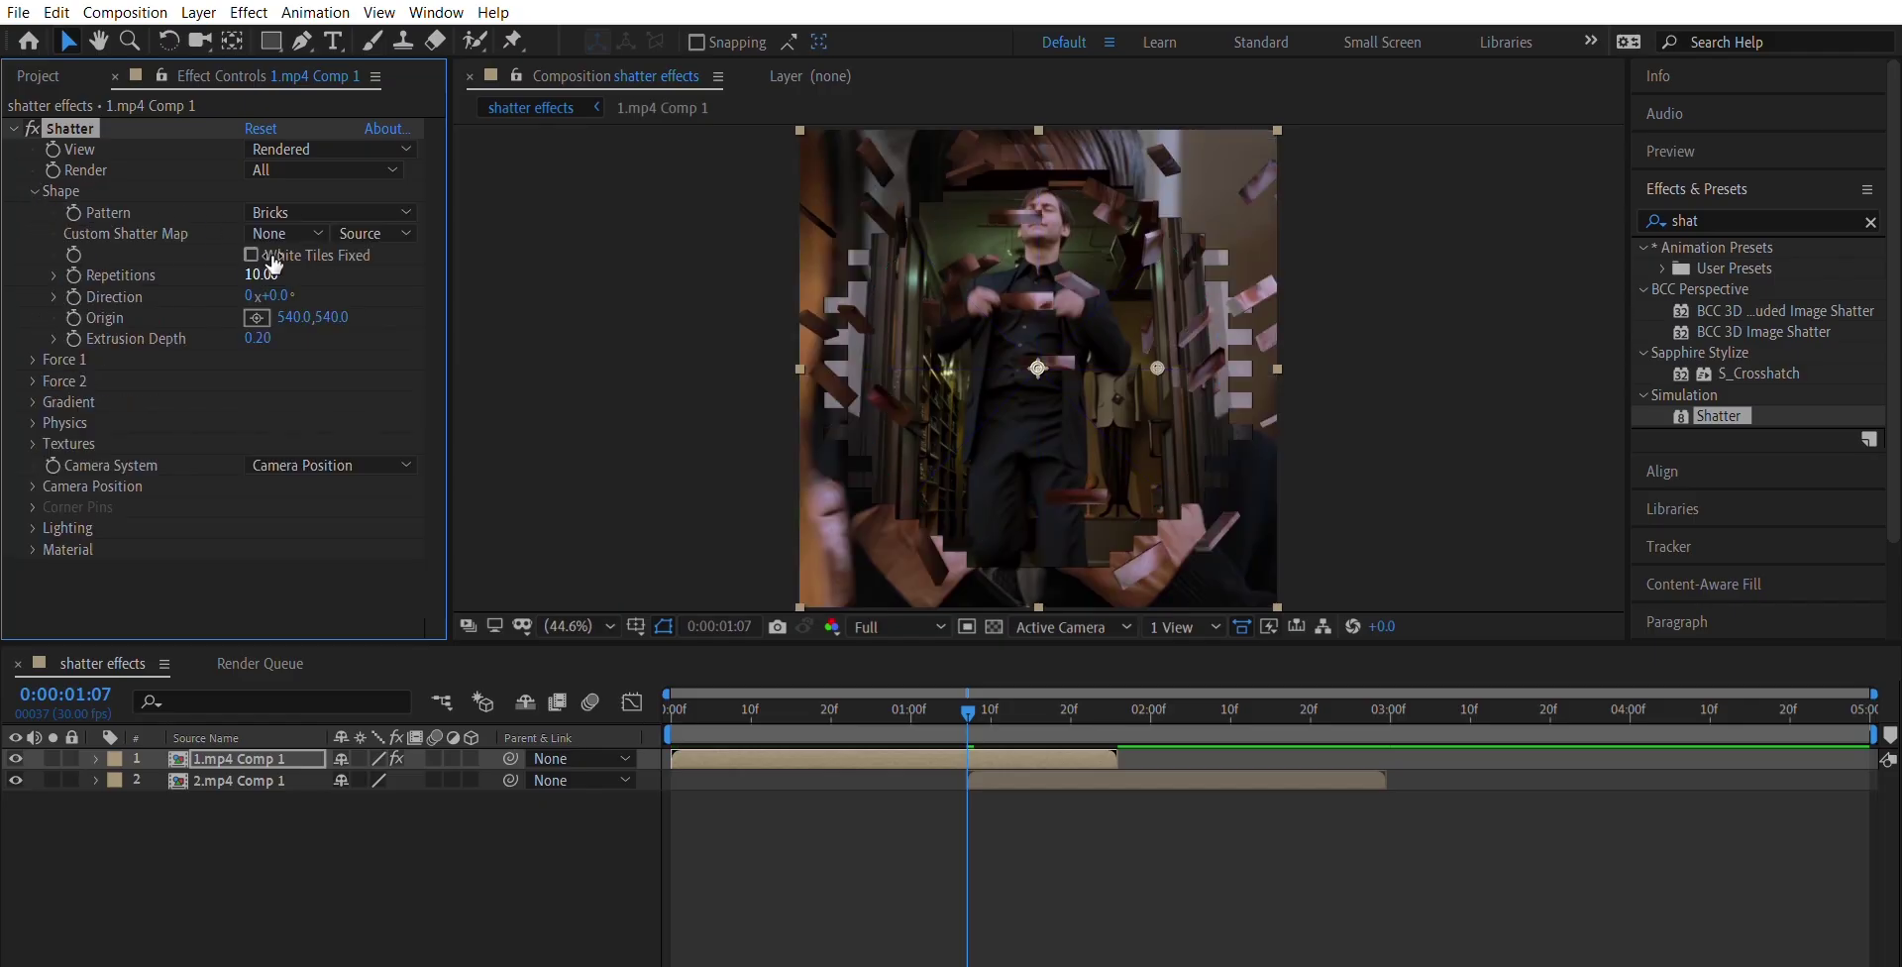
pyautogui.click(321, 362)
pyautogui.click(35, 190)
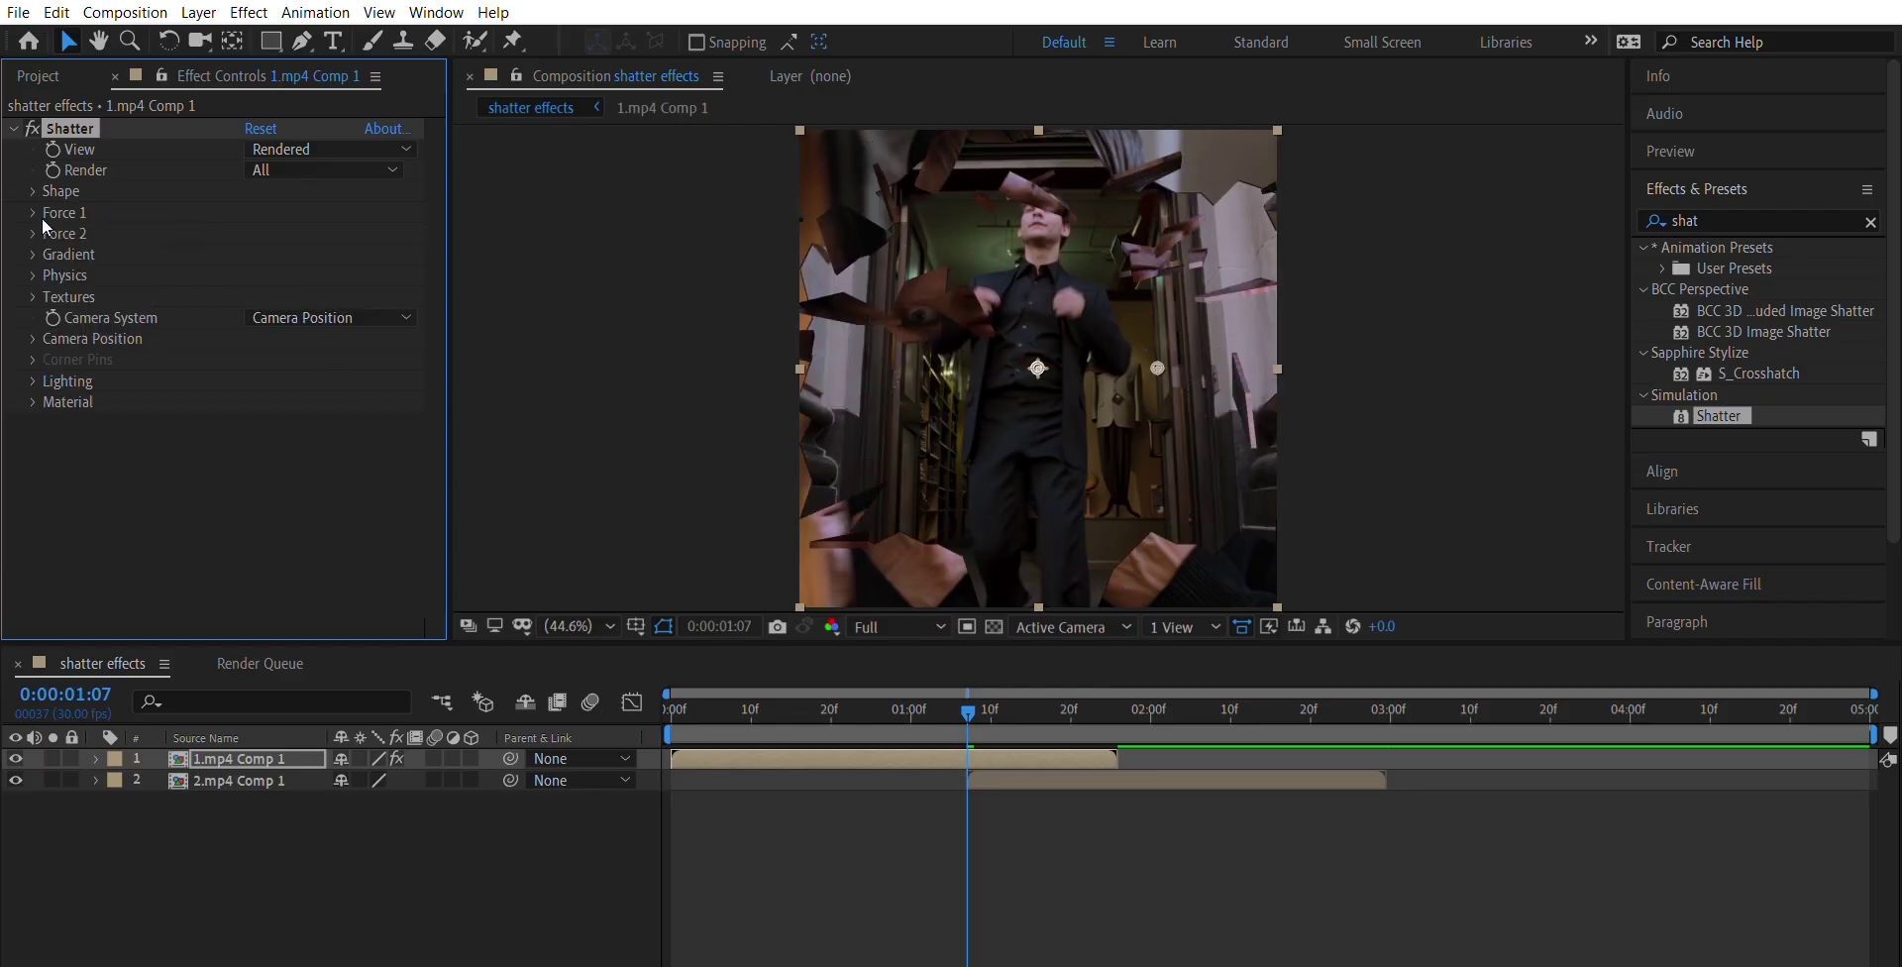
# Step: Keyframe Shatter's Force 1 radius at 0 at 0:00:01:07 and set its strength to 7
pyautogui.click(34, 212)
pyautogui.click(264, 274)
pyautogui.write('0')
pyautogui.press('Return')
pyautogui.click(260, 294)
pyautogui.write('7')
pyautogui.press('Return')
# Step: Set the Force 1 radius to 5 at 0:00:01:26 and reveal the layer's keyframes in the timeline
pyautogui.moveTo(1120, 677); pyautogui.dragTo(1119, 680)
pyautogui.click(257, 272)
pyautogui.write('5')
pyautogui.press('Return')
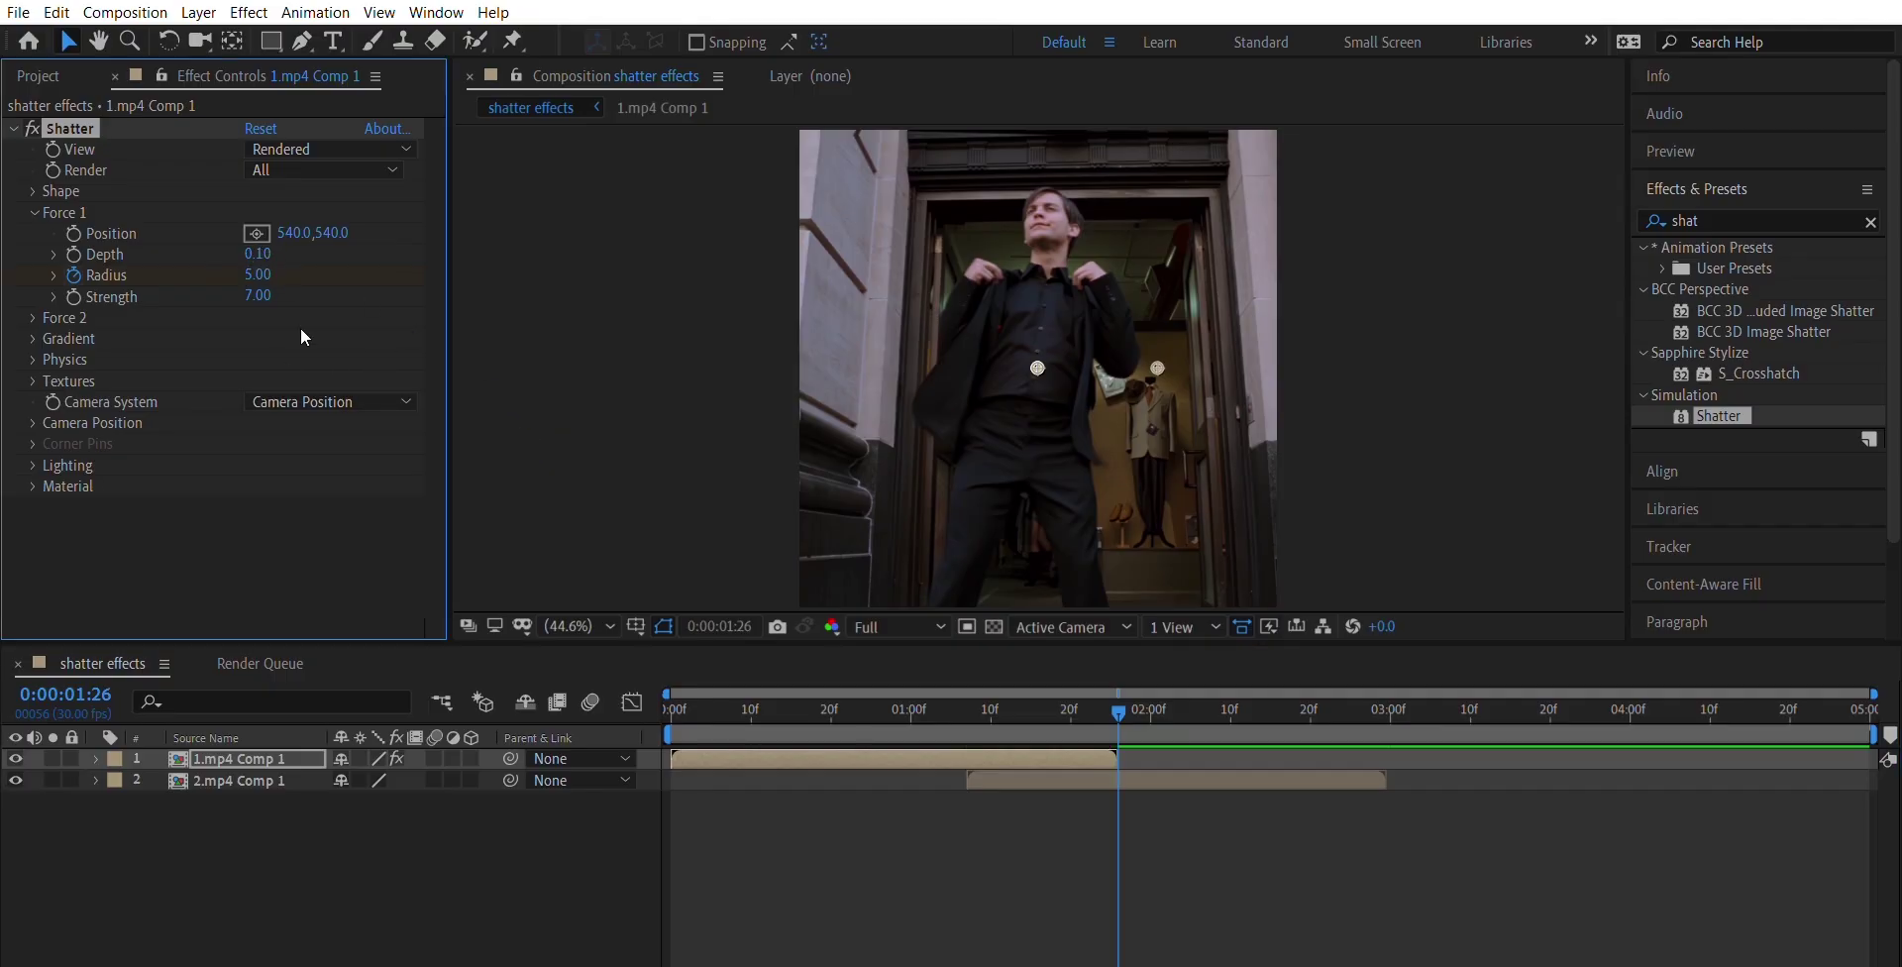
pyautogui.press('u')
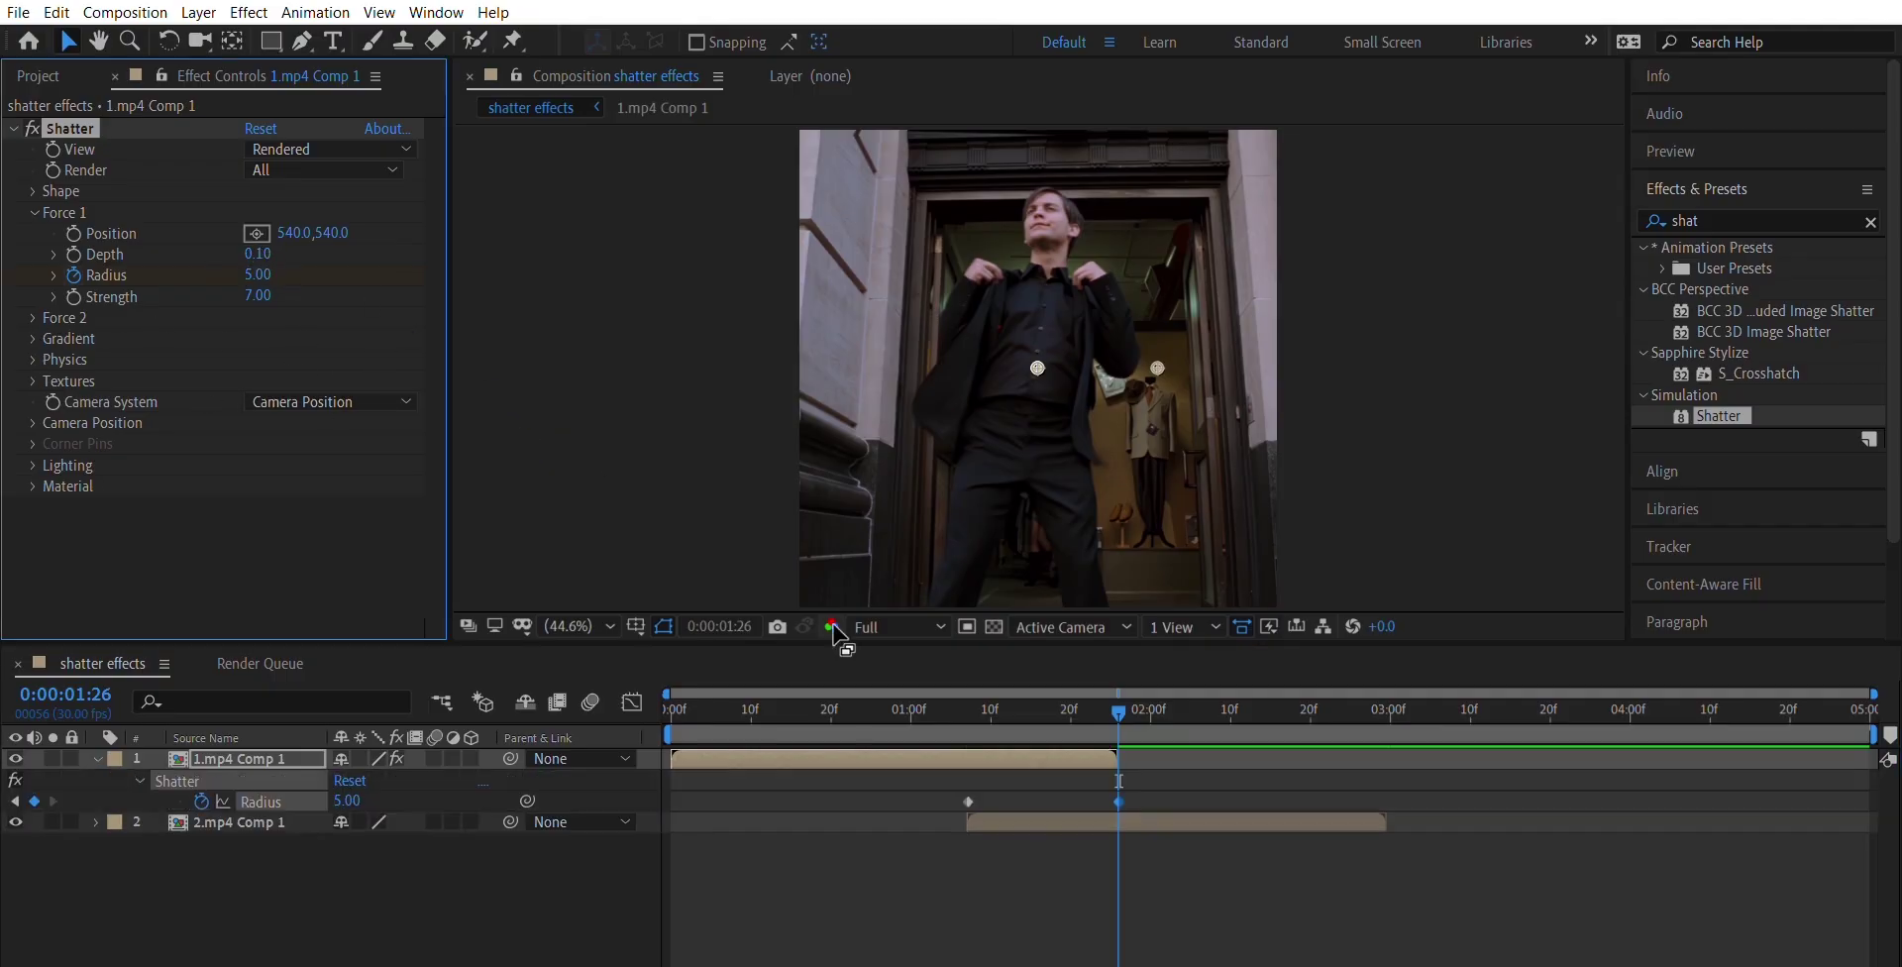
# Step: Lower the gravity in Shatter's Physics settings to 0.5
pyautogui.click(31, 319)
pyautogui.click(34, 319)
pyautogui.click(33, 359)
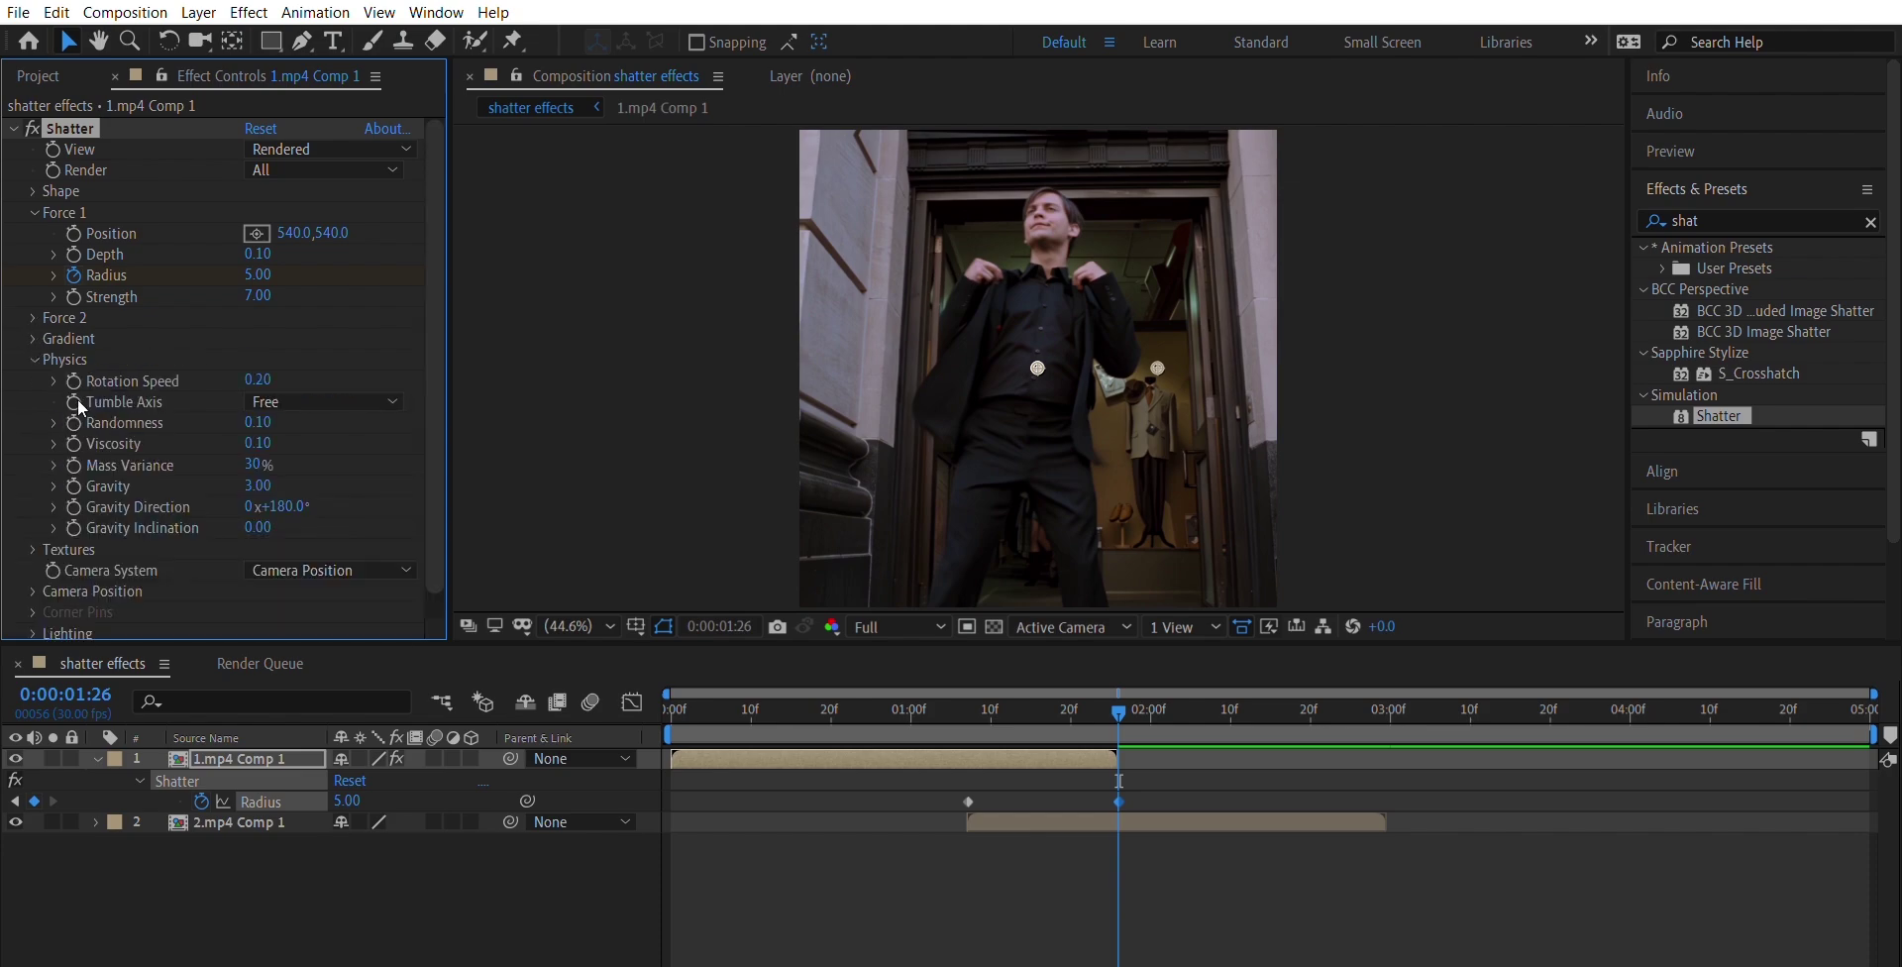
pyautogui.click(276, 478)
pyautogui.write('0.5')
pyautogui.press('Return')
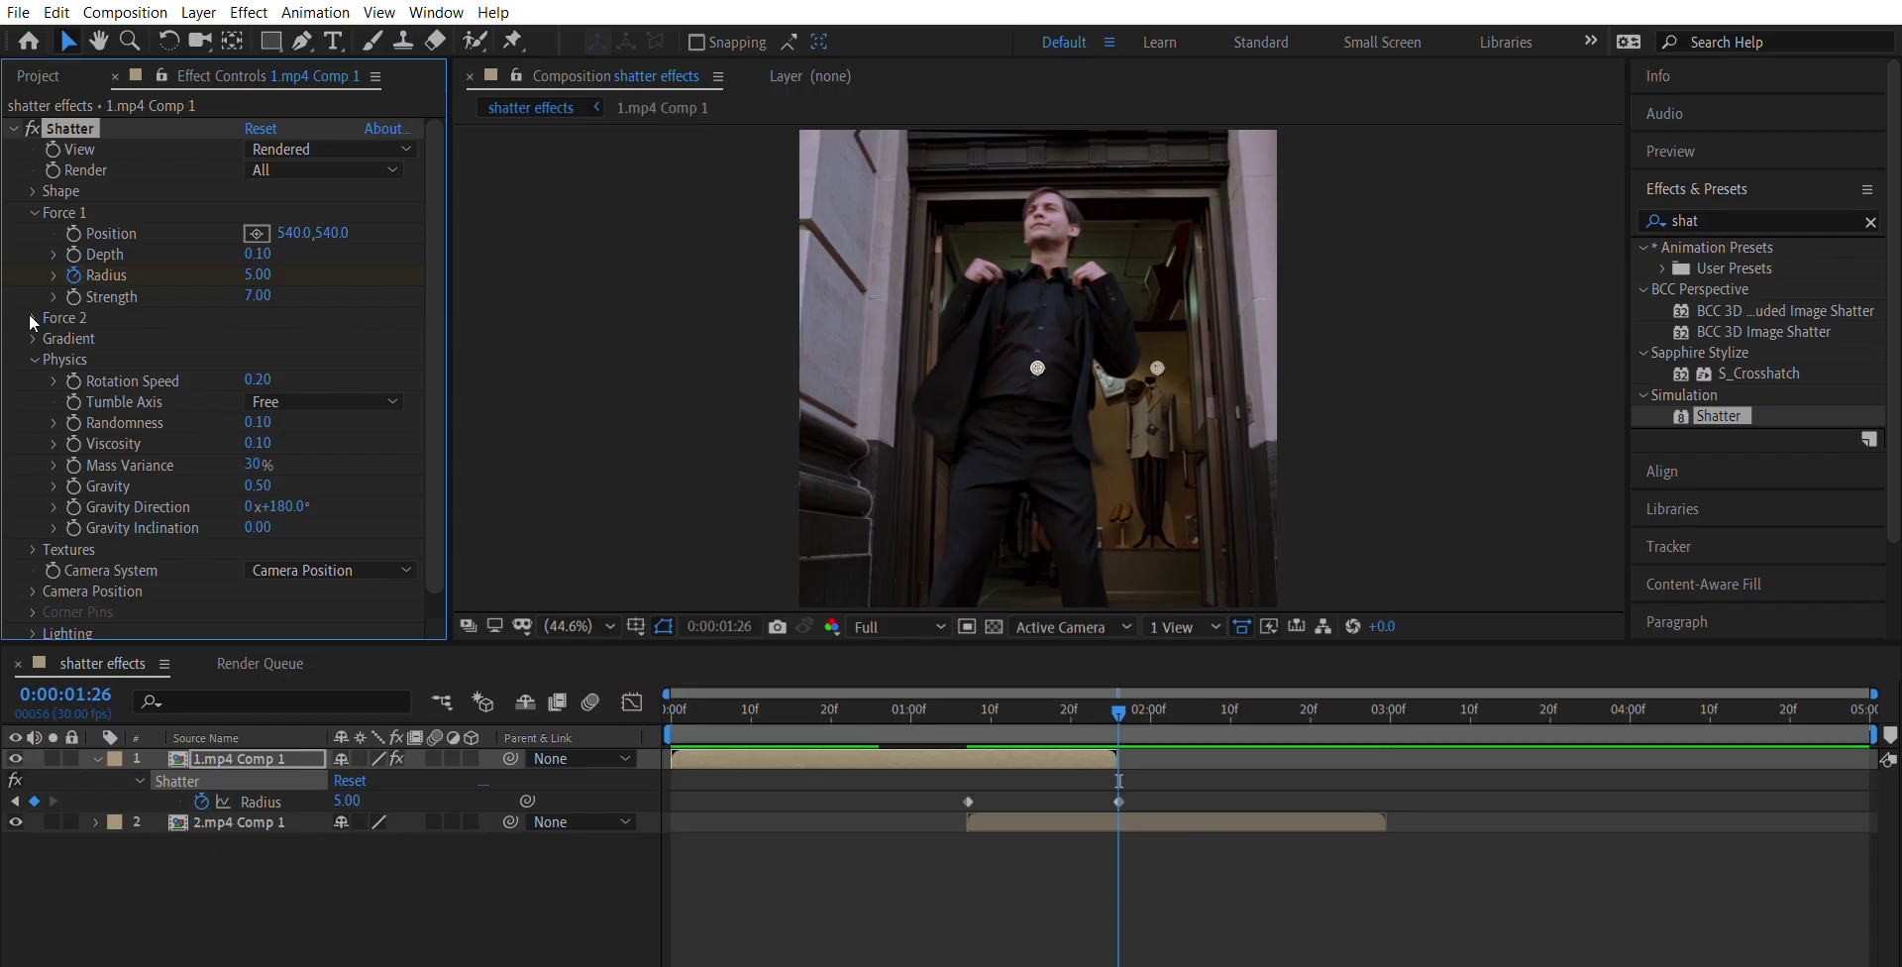
# Step: Keyframe the 1.mp4 Comp 1 layer's opacity from 100% at 0:00:01:07 to 0% at 0:00:01:26
pyautogui.moveTo(977, 705); pyautogui.dragTo(968, 709)
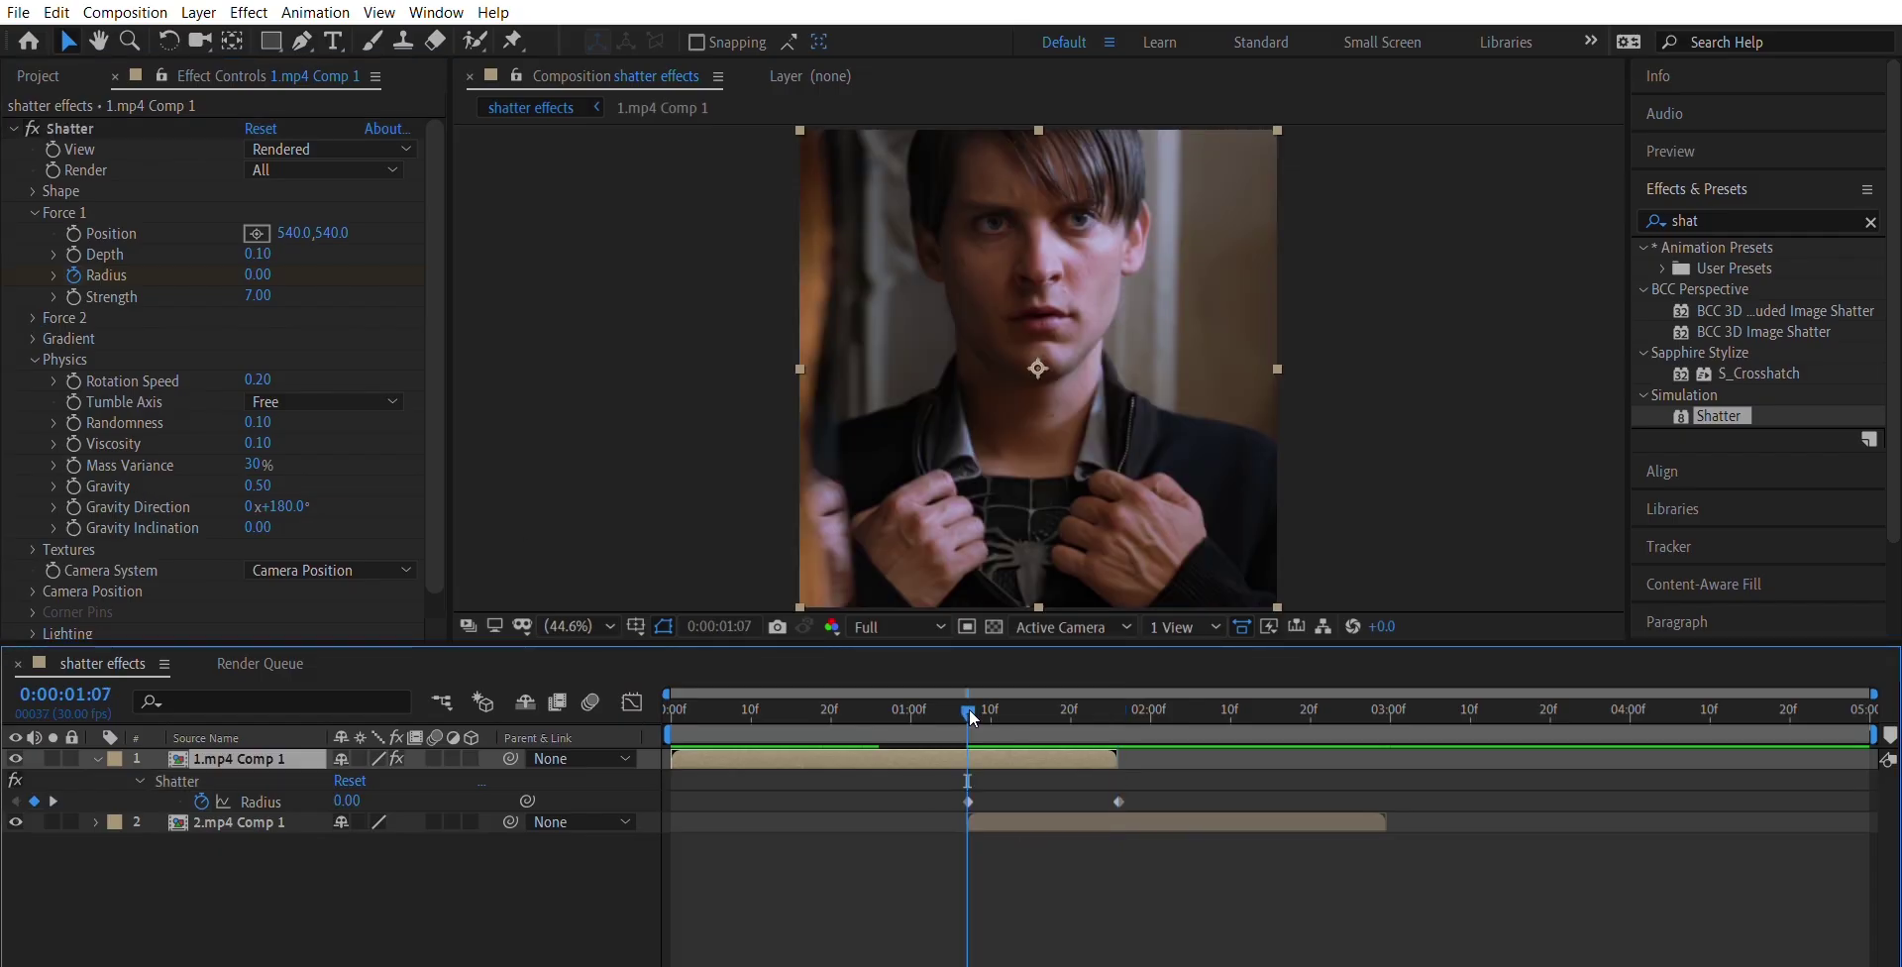
pyautogui.press('t')
pyautogui.hotkey('alt', 'shift', 't')
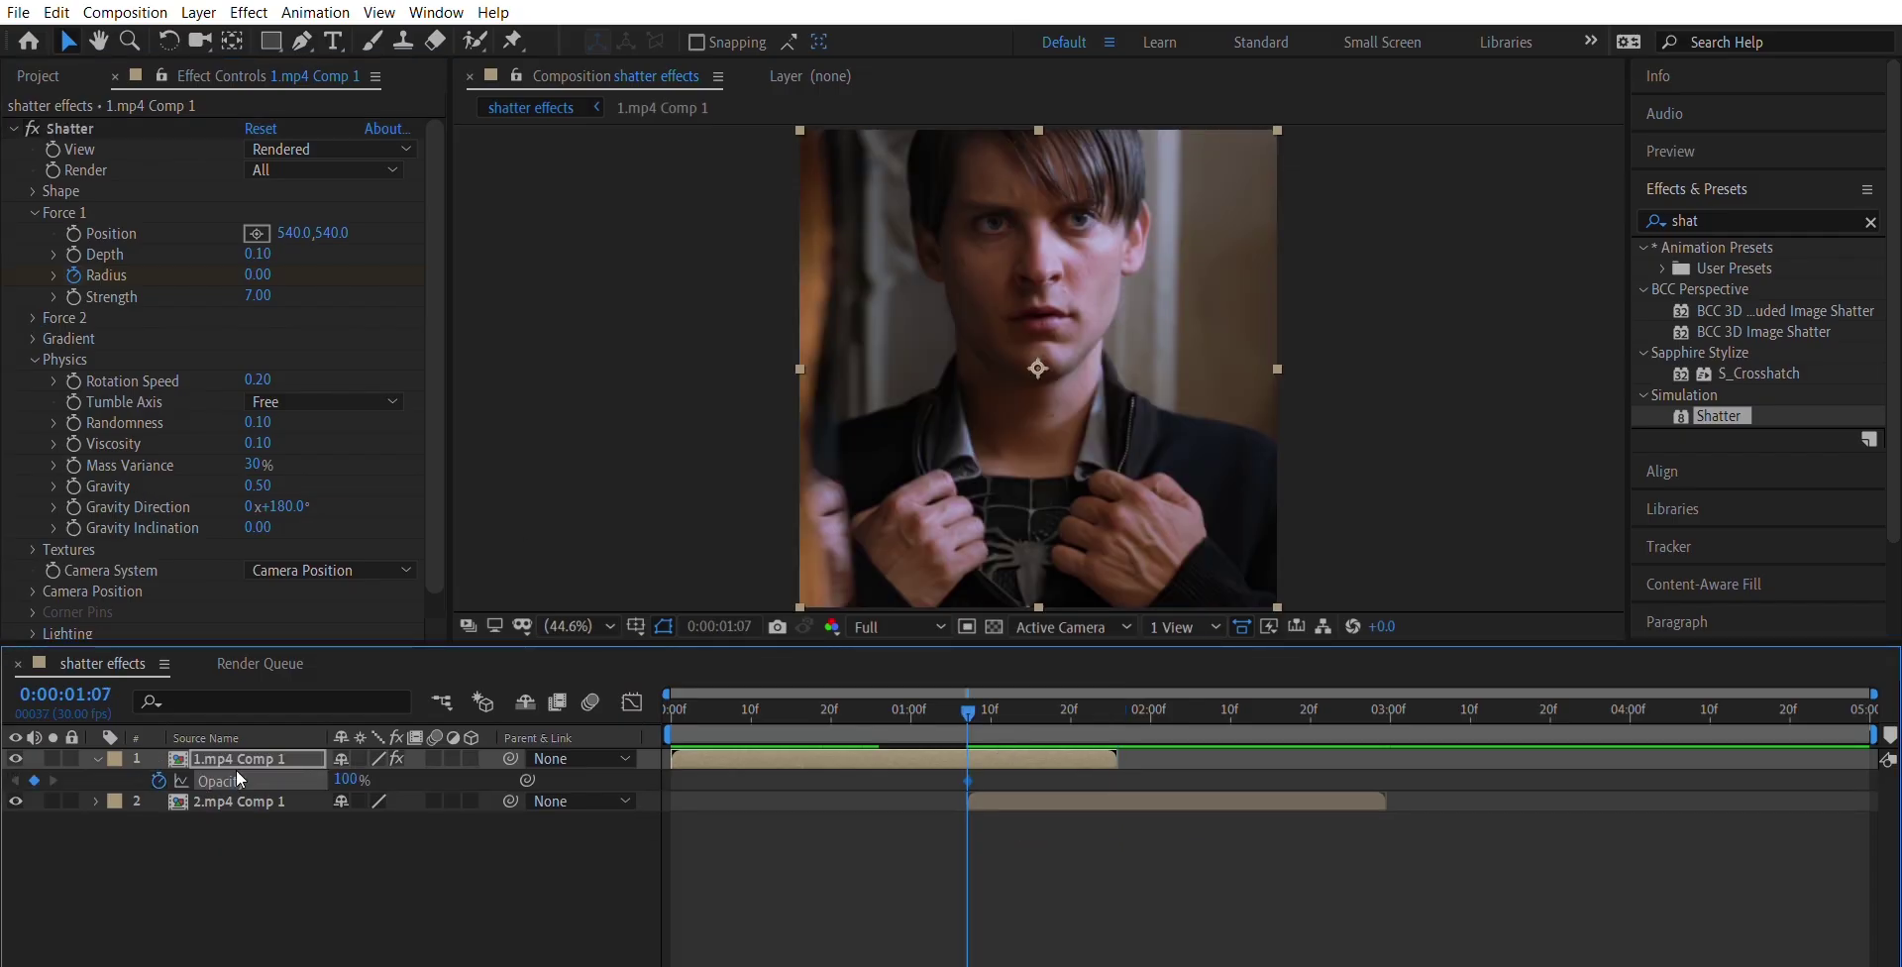
pyautogui.write('o')
pyautogui.write('0')
pyautogui.press('Return')
pyautogui.press('u')
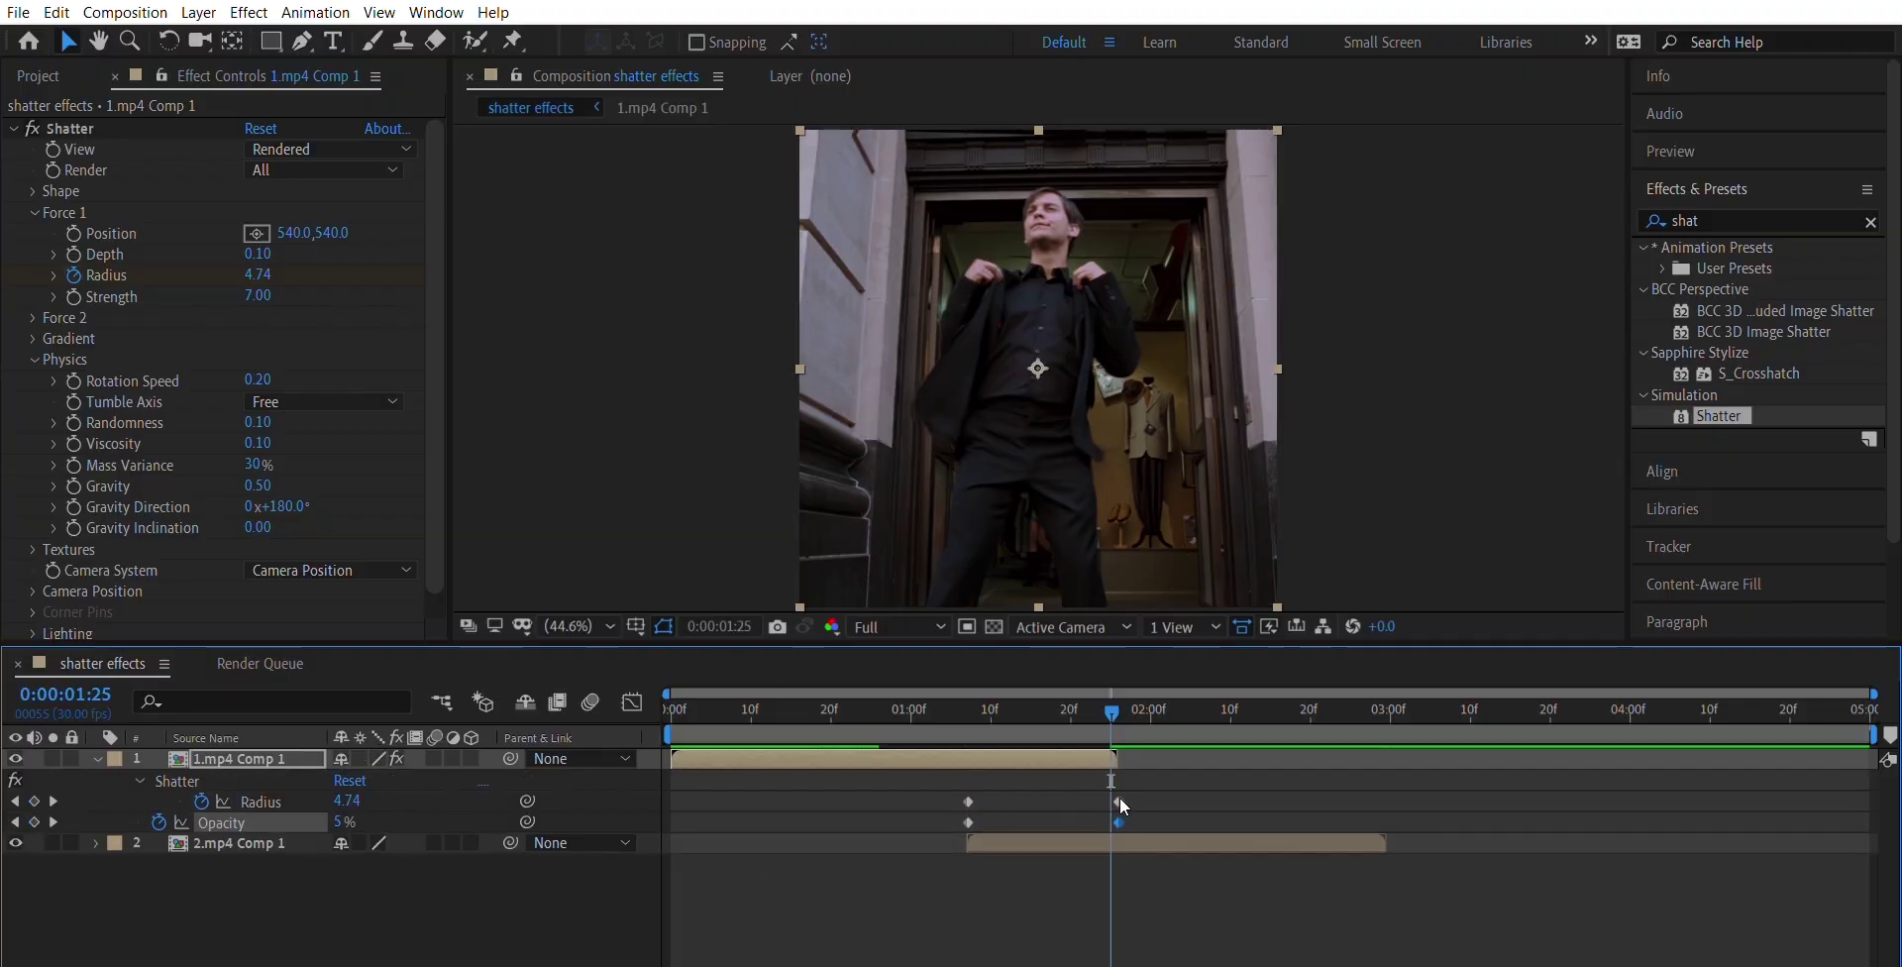
# Step: Move the first opacity keyframe to about 0:00:01:16 and apply Easy Ease to the radius and opacity keyframes
pyautogui.moveTo(969, 804); pyautogui.dragTo(1033, 805)
pyautogui.moveTo(1158, 778); pyautogui.dragTo(917, 820)
pyautogui.press('F9')
pyautogui.click(1050, 870)
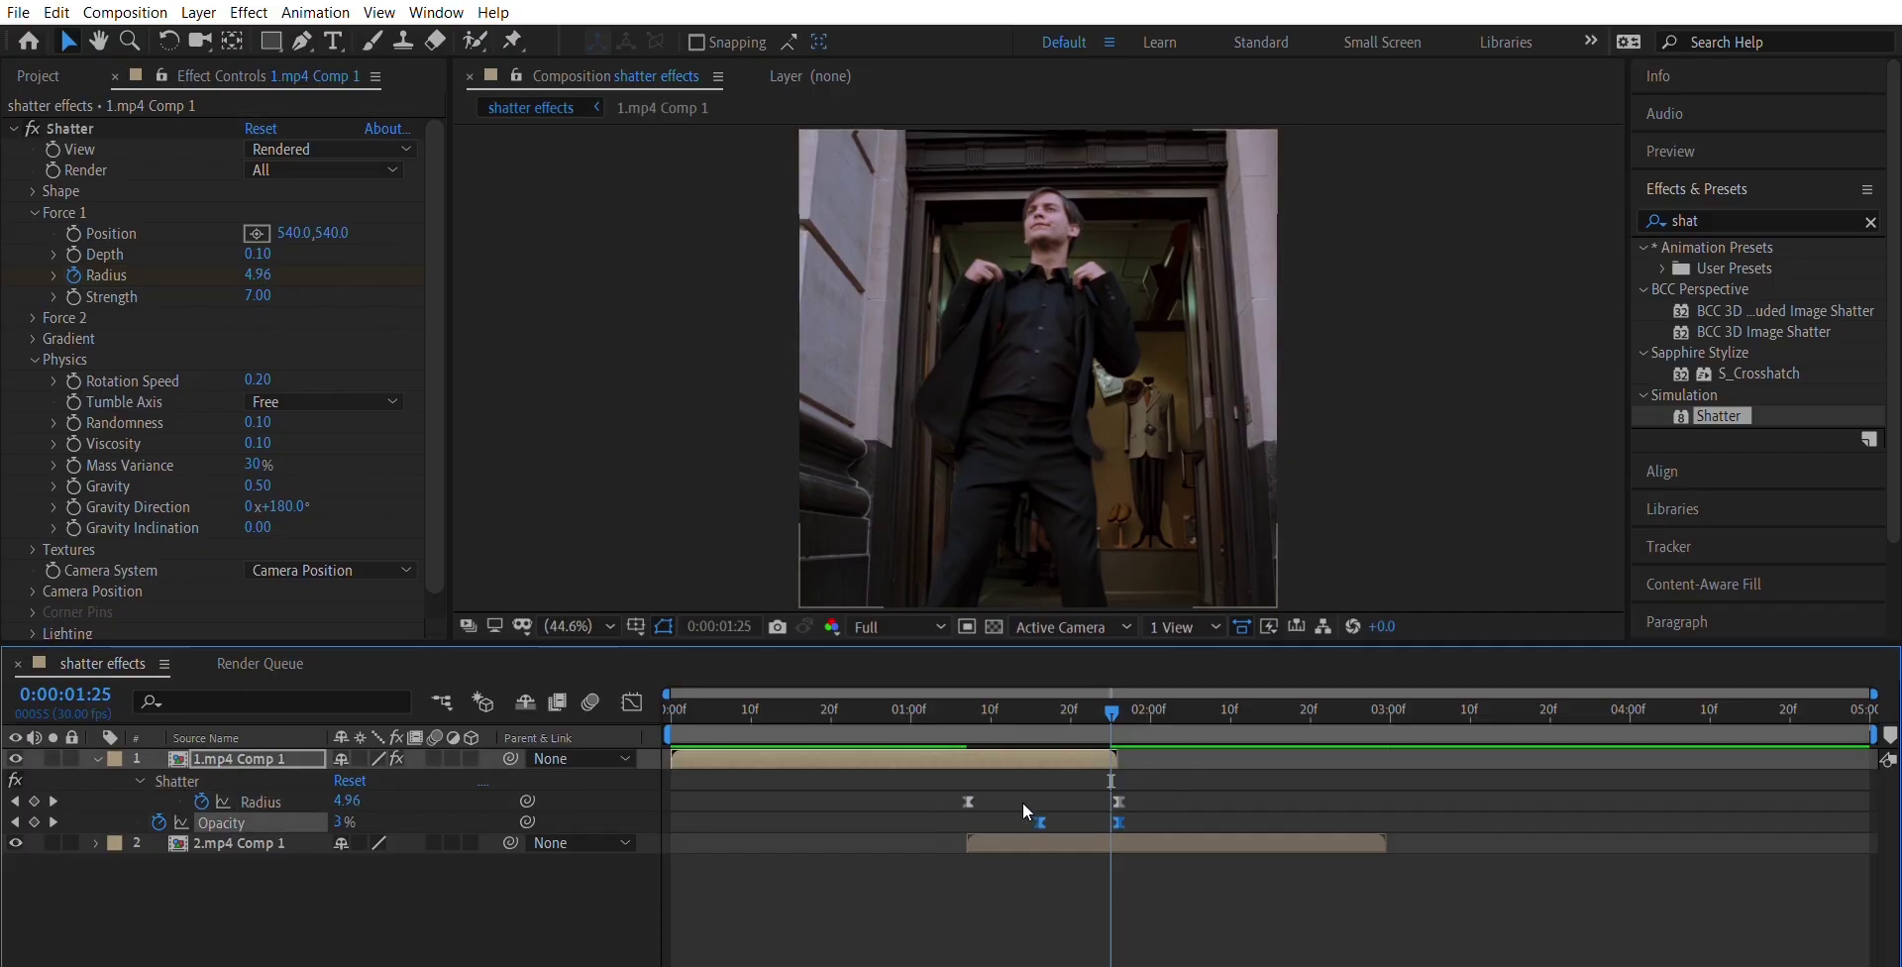
# Step: Reshape the easing curve of the layer's opacity animation in the Graph Editor
pyautogui.click(631, 701)
pyautogui.moveTo(1162, 869); pyautogui.dragTo(1072, 933)
pyautogui.click(1022, 953)
pyautogui.click(1116, 725)
pyautogui.click(787, 958)
pyautogui.moveTo(992, 761); pyautogui.dragTo(1040, 738)
pyautogui.click(630, 700)
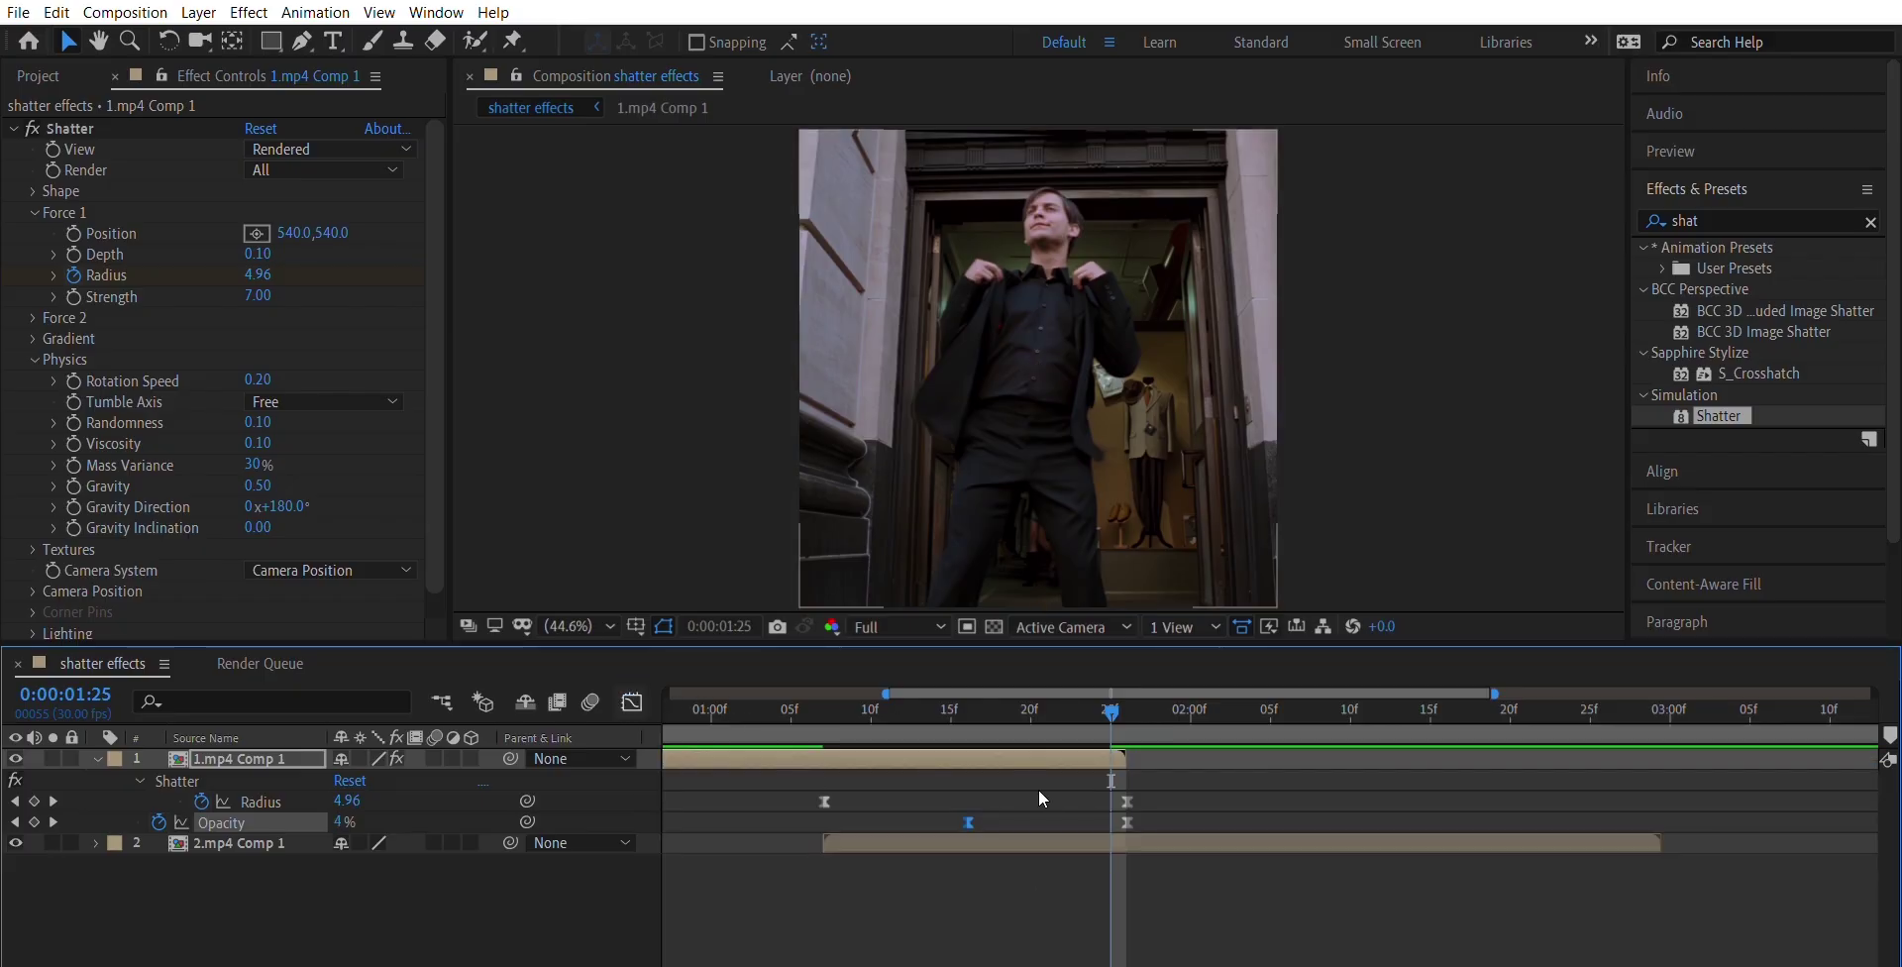
# Step: Keyframe the 1.mp4 Comp 1 layer's position from 540, 540 at 0:00:01:07 to 540, 1300 at 0:00:01:26
pyautogui.click(826, 708)
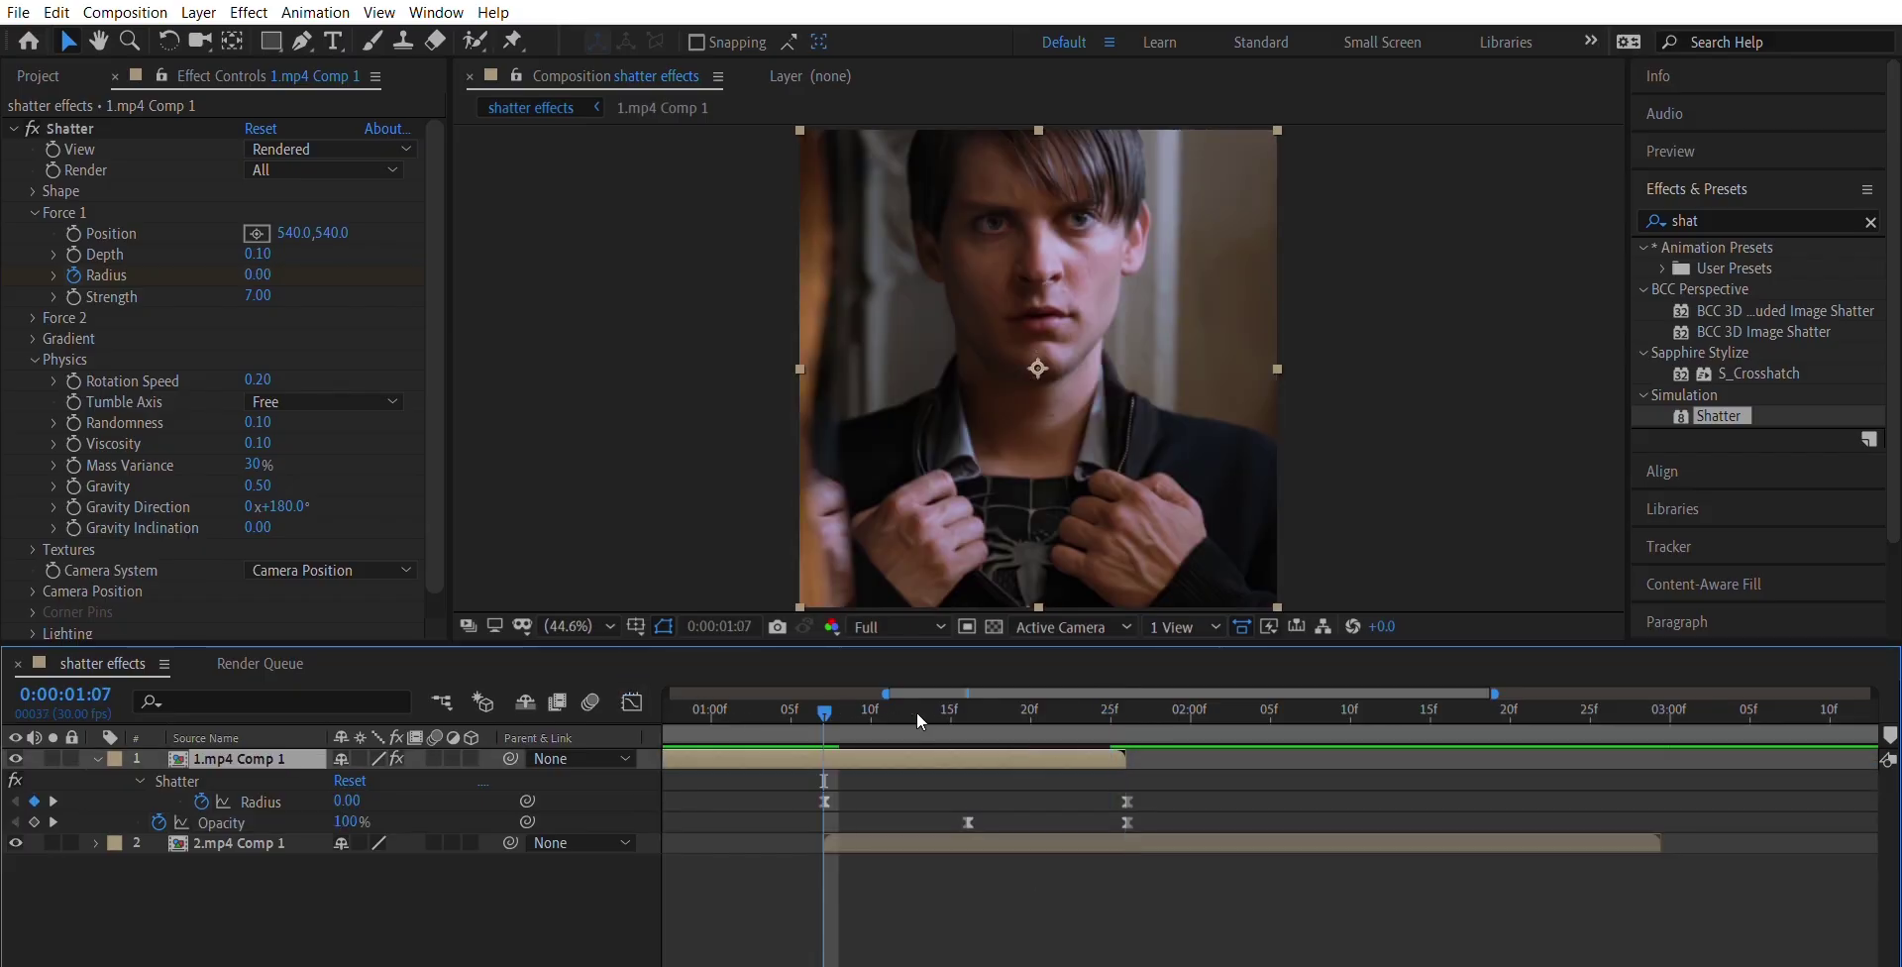
pyautogui.press('p')
pyautogui.hotkey('shift', 's')
pyautogui.click(158, 781)
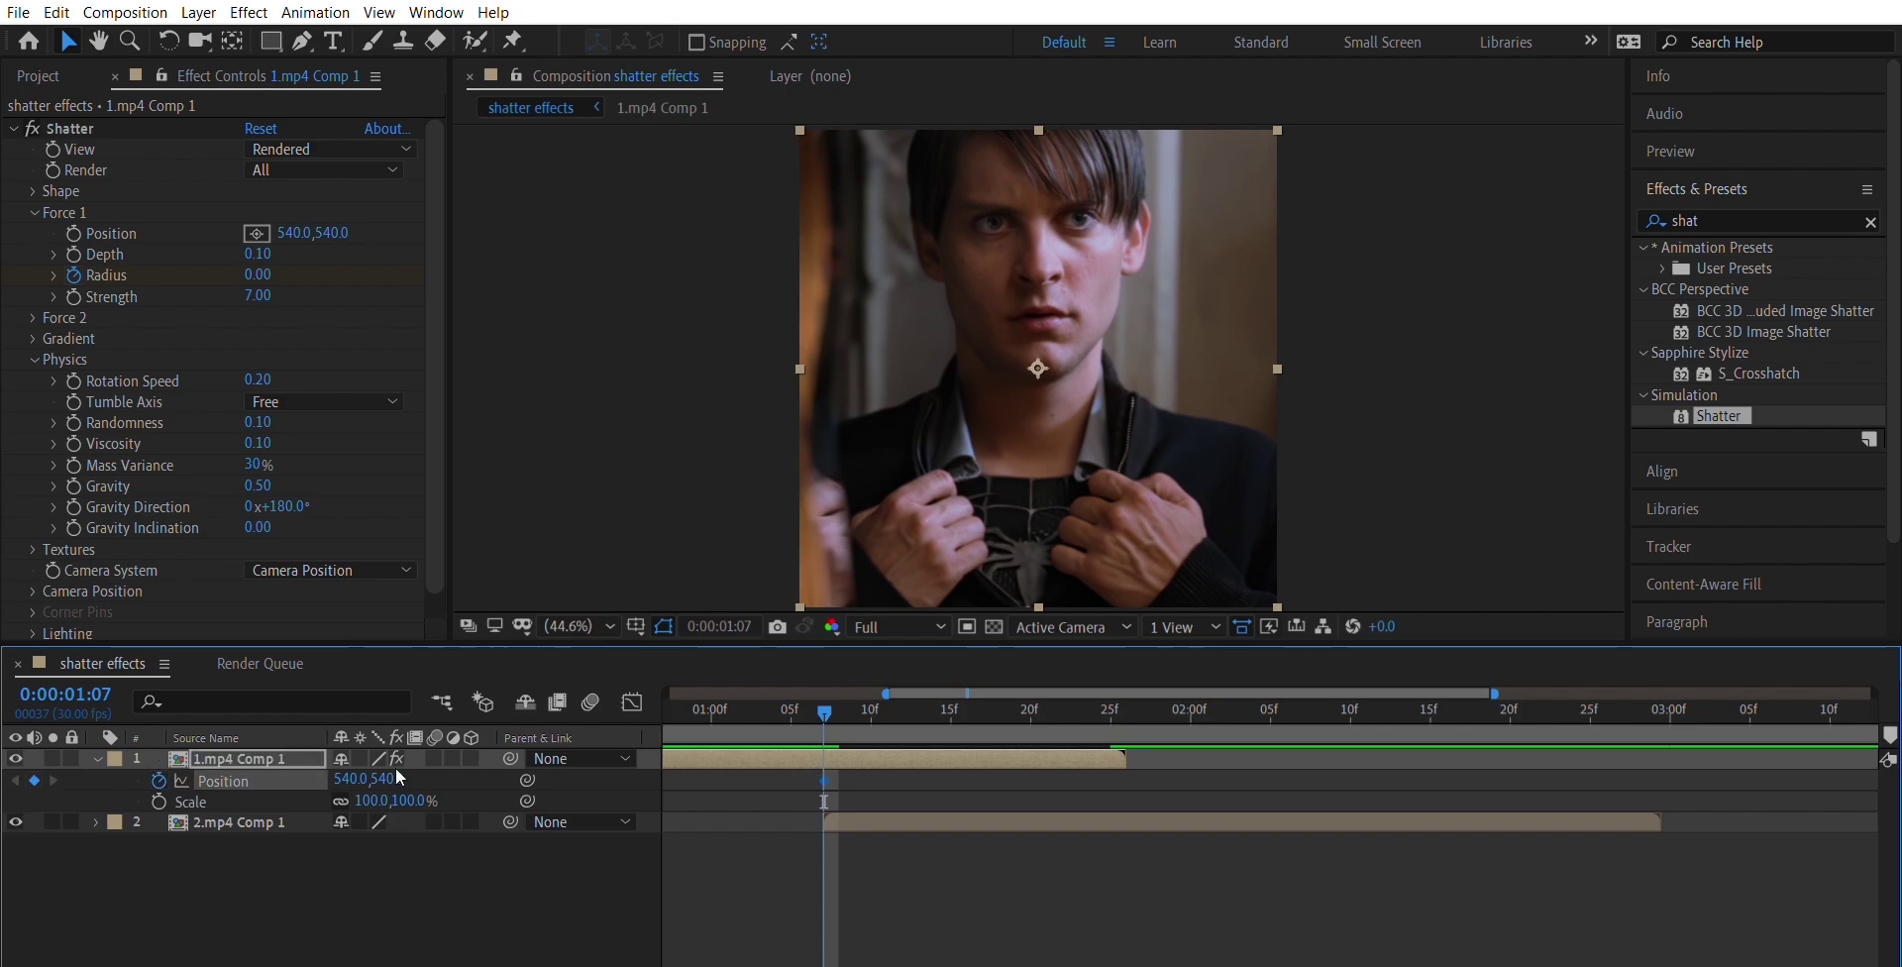
pyautogui.moveTo(902, 698); pyautogui.dragTo(1137, 755)
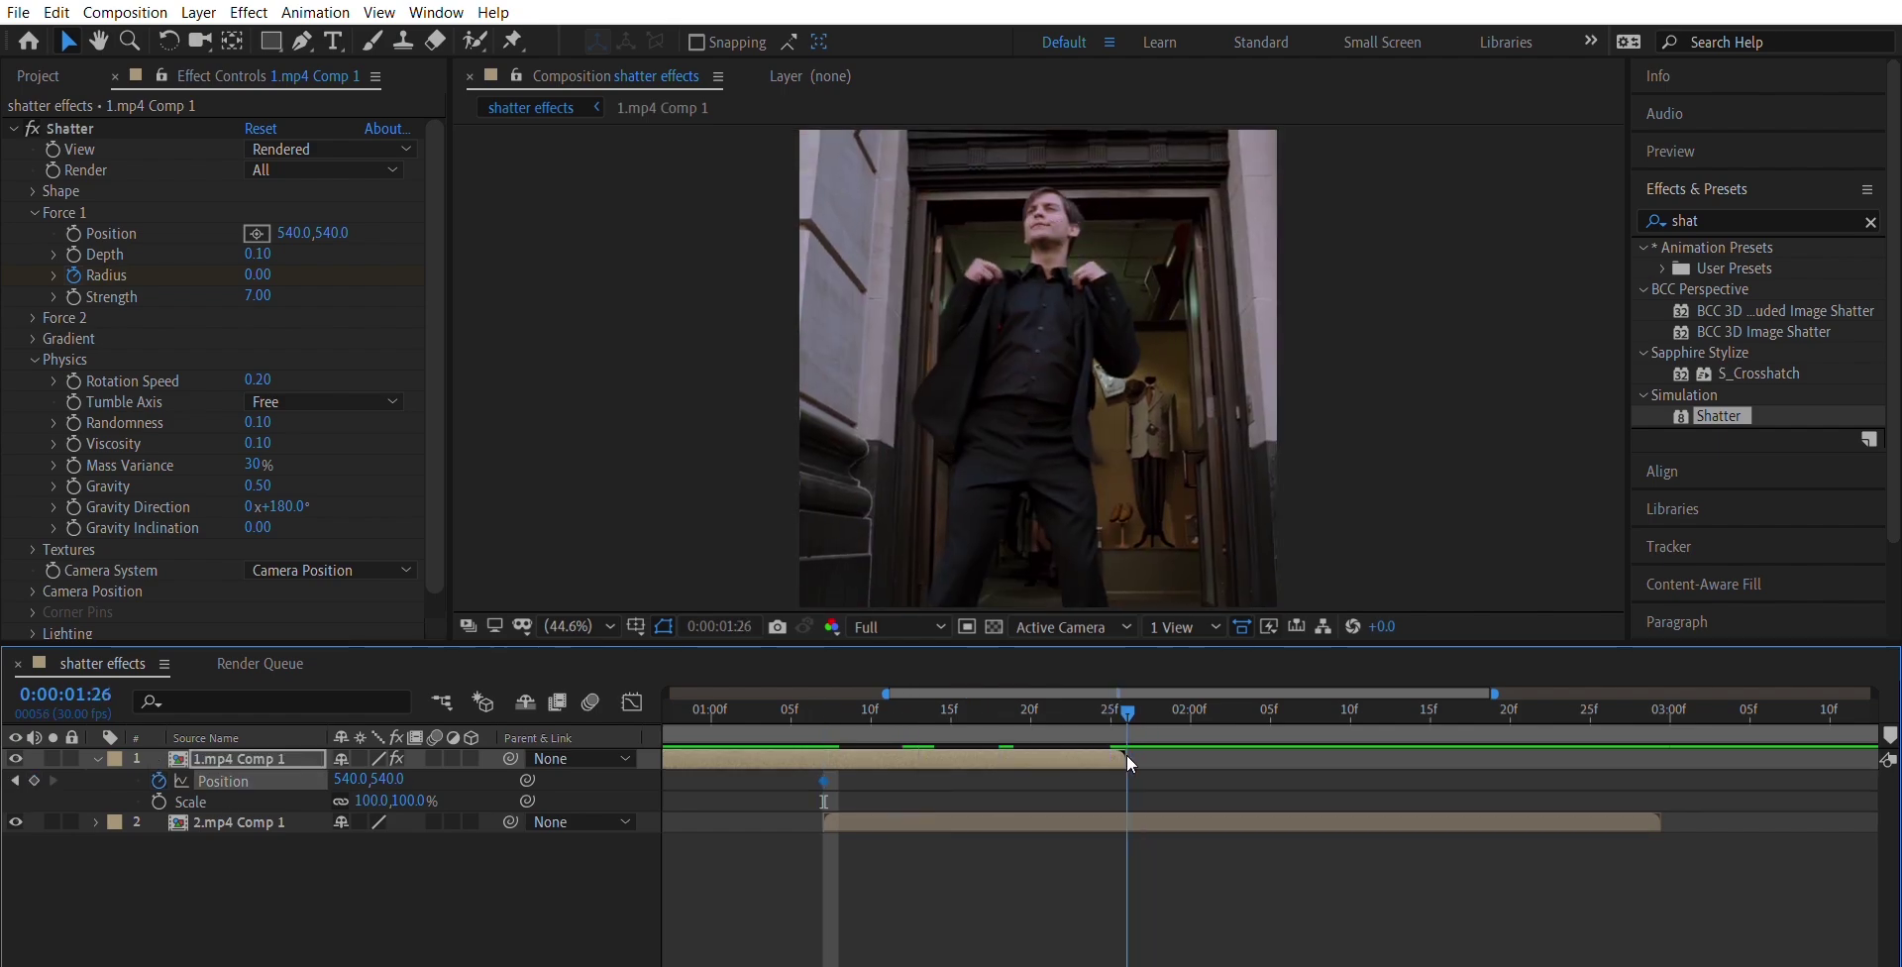
pyautogui.click(391, 773)
pyautogui.write('559')
pyautogui.press('Return')
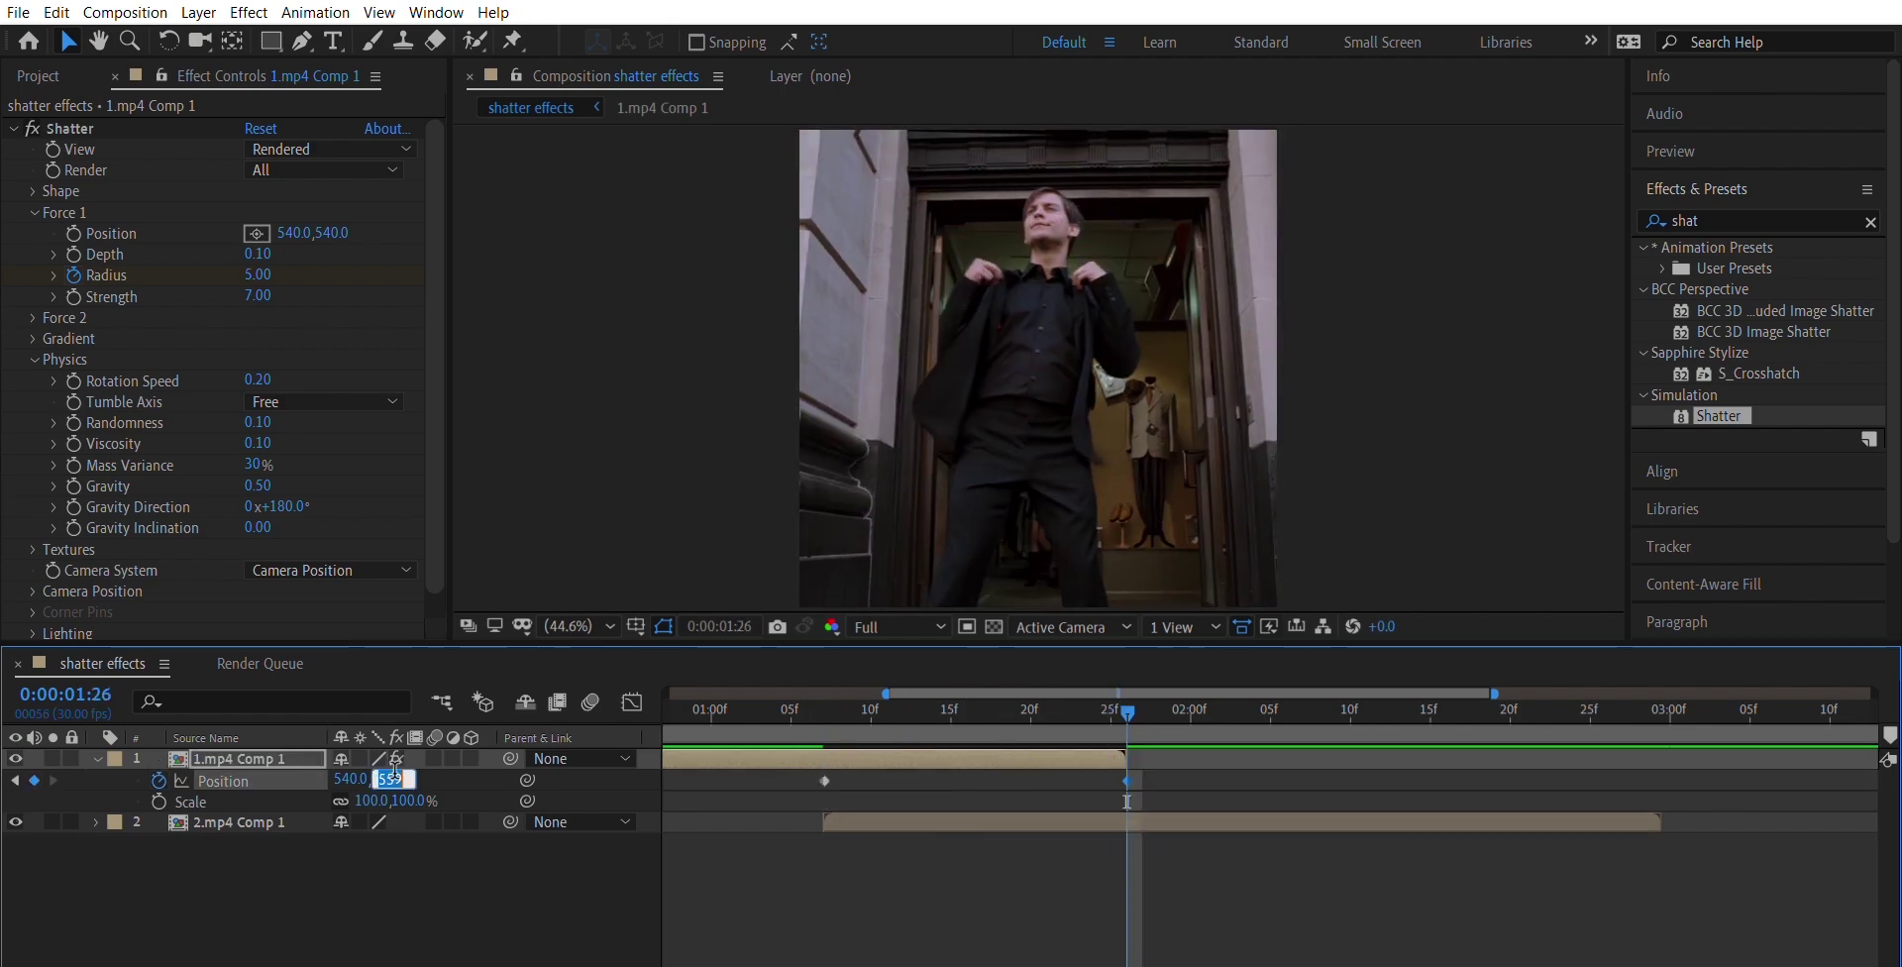
pyautogui.press('Return')
# Step: Keyframe the 1.mp4 Comp 1 layer's scale from 100% at 0:00:01:07 to 150% at 0:00:01:26
pyautogui.click(159, 800)
pyautogui.moveTo(1127, 798); pyautogui.dragTo(784, 791)
pyautogui.moveTo(919, 801); pyautogui.dragTo(822, 800)
pyautogui.click(381, 799)
pyautogui.write('150')
pyautogui.press('Return')
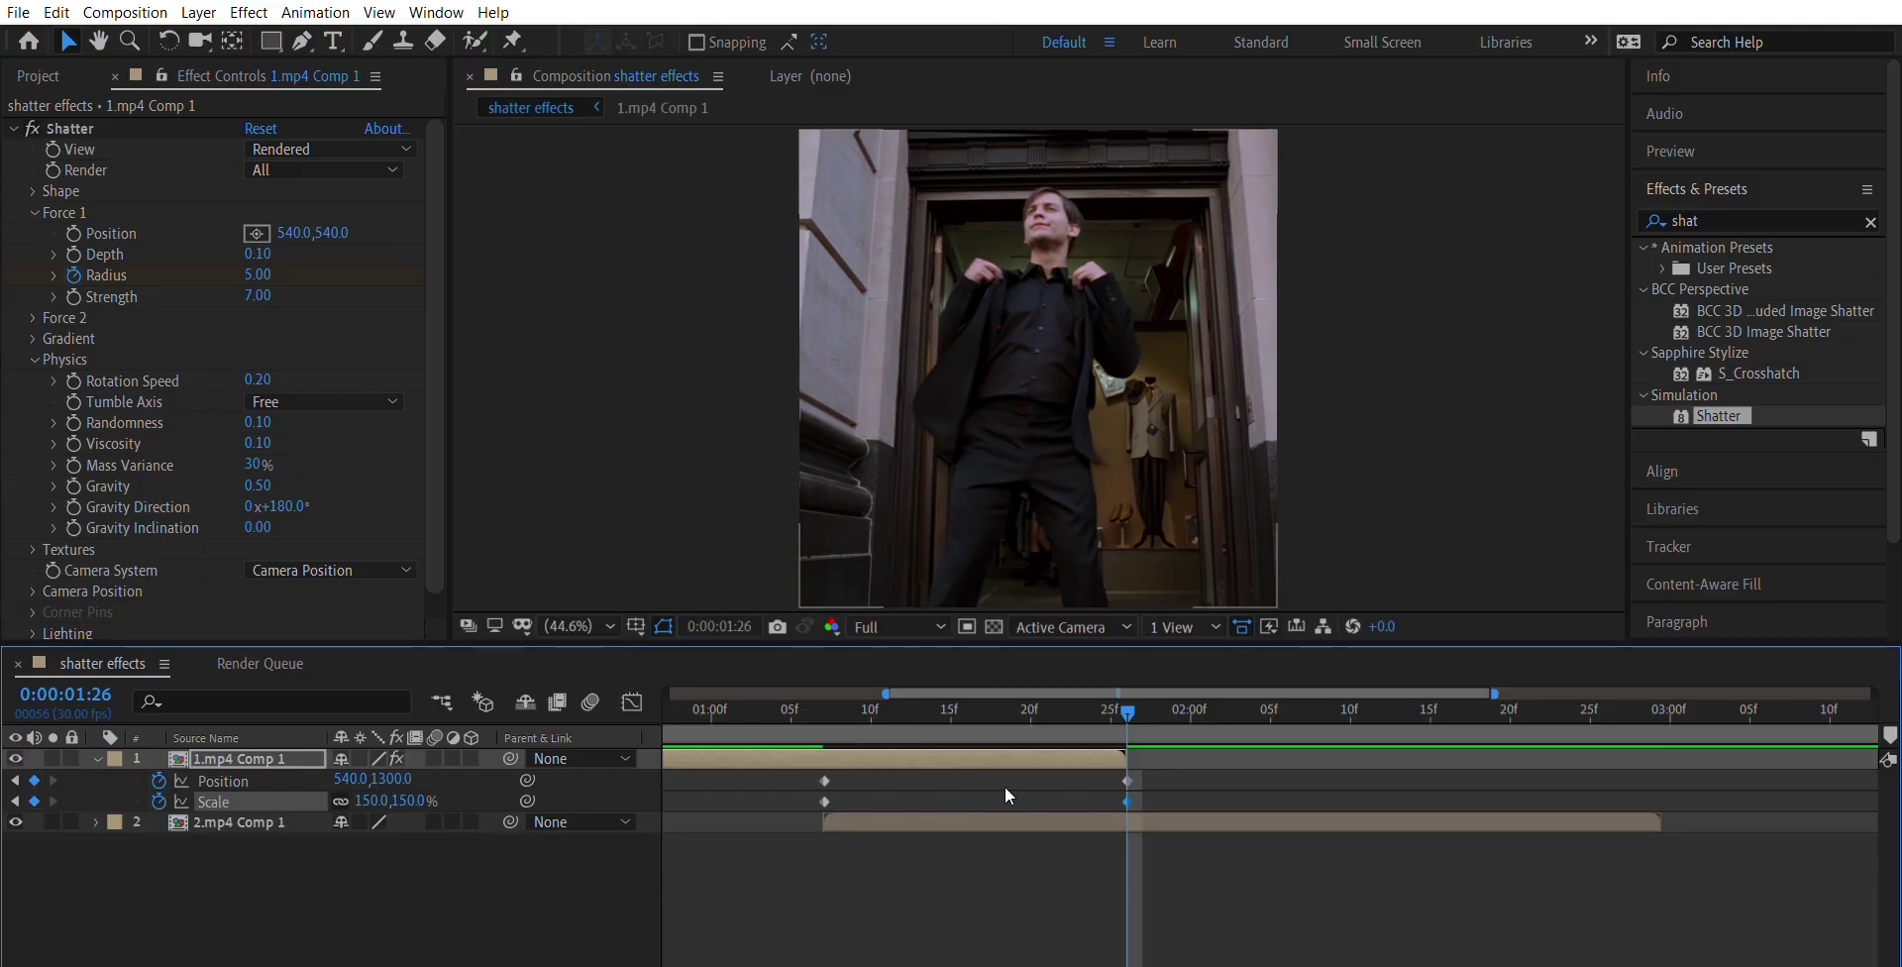
# Step: Apply Easy Ease to the position and scale keyframes, and shift the position speed graph's peak toward the end
pyautogui.moveTo(1141, 808); pyautogui.dragTo(758, 781)
pyautogui.press('F9')
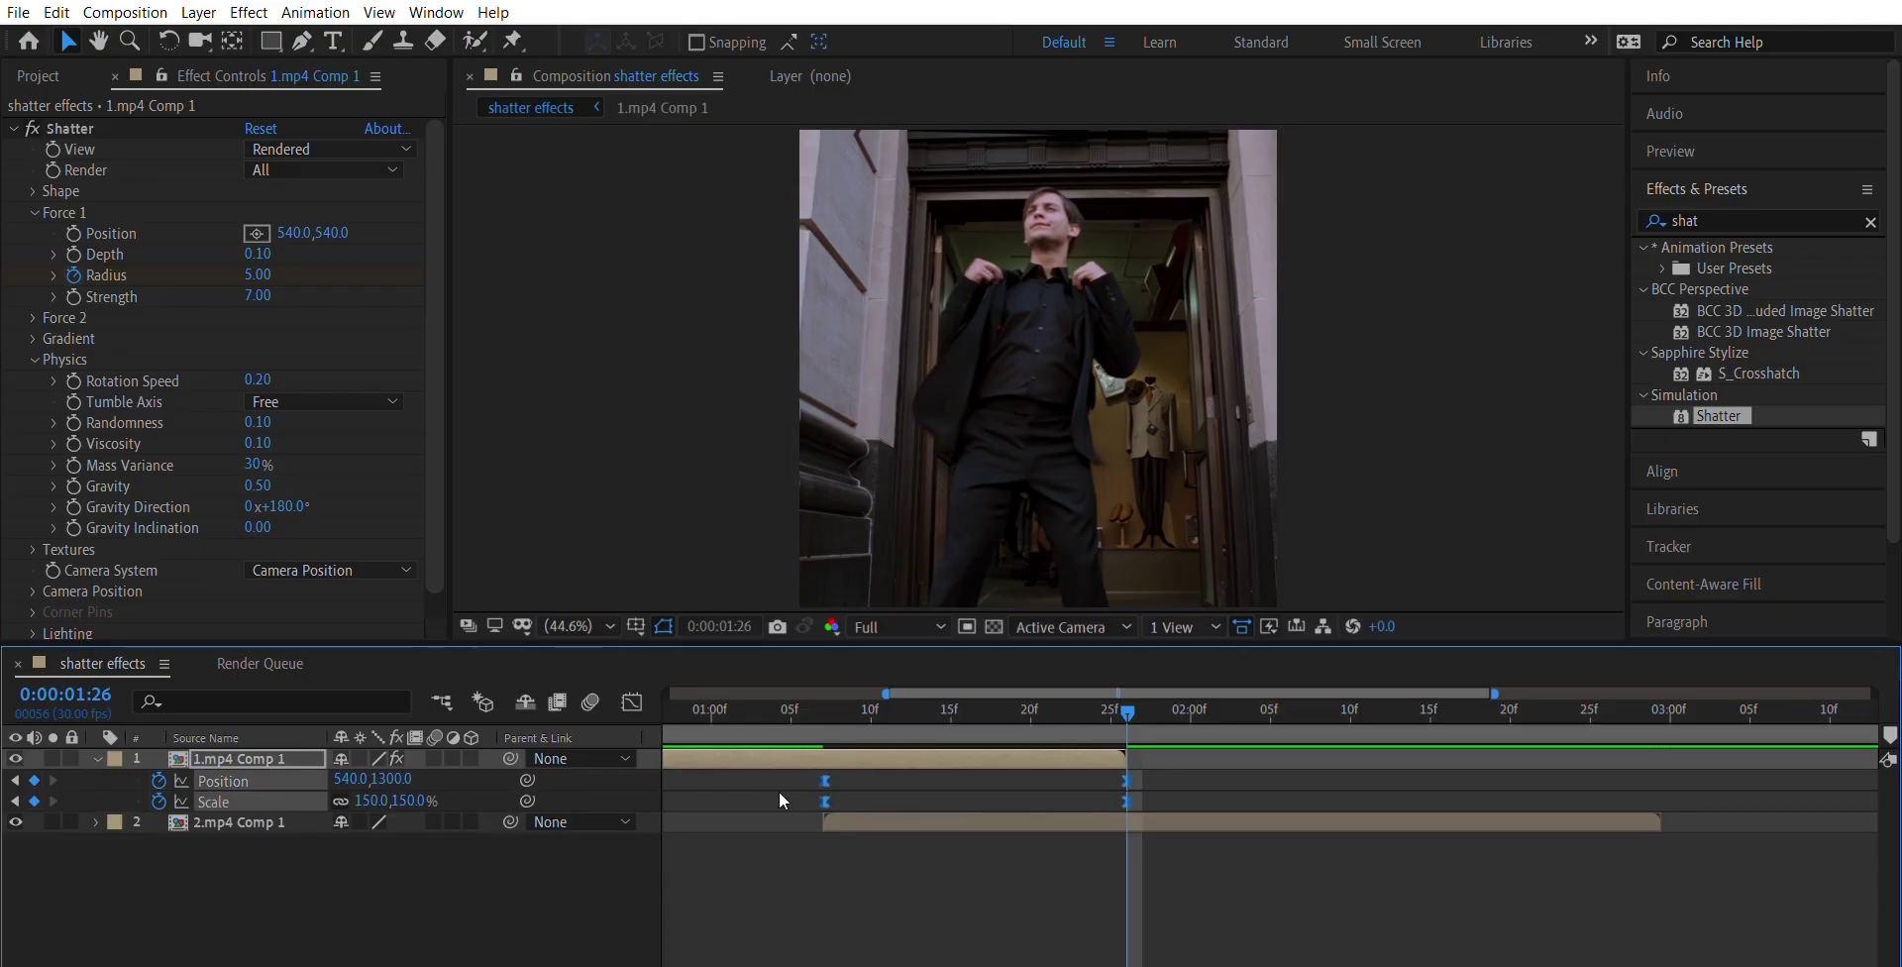
pyautogui.click(1108, 751)
pyautogui.click(824, 780)
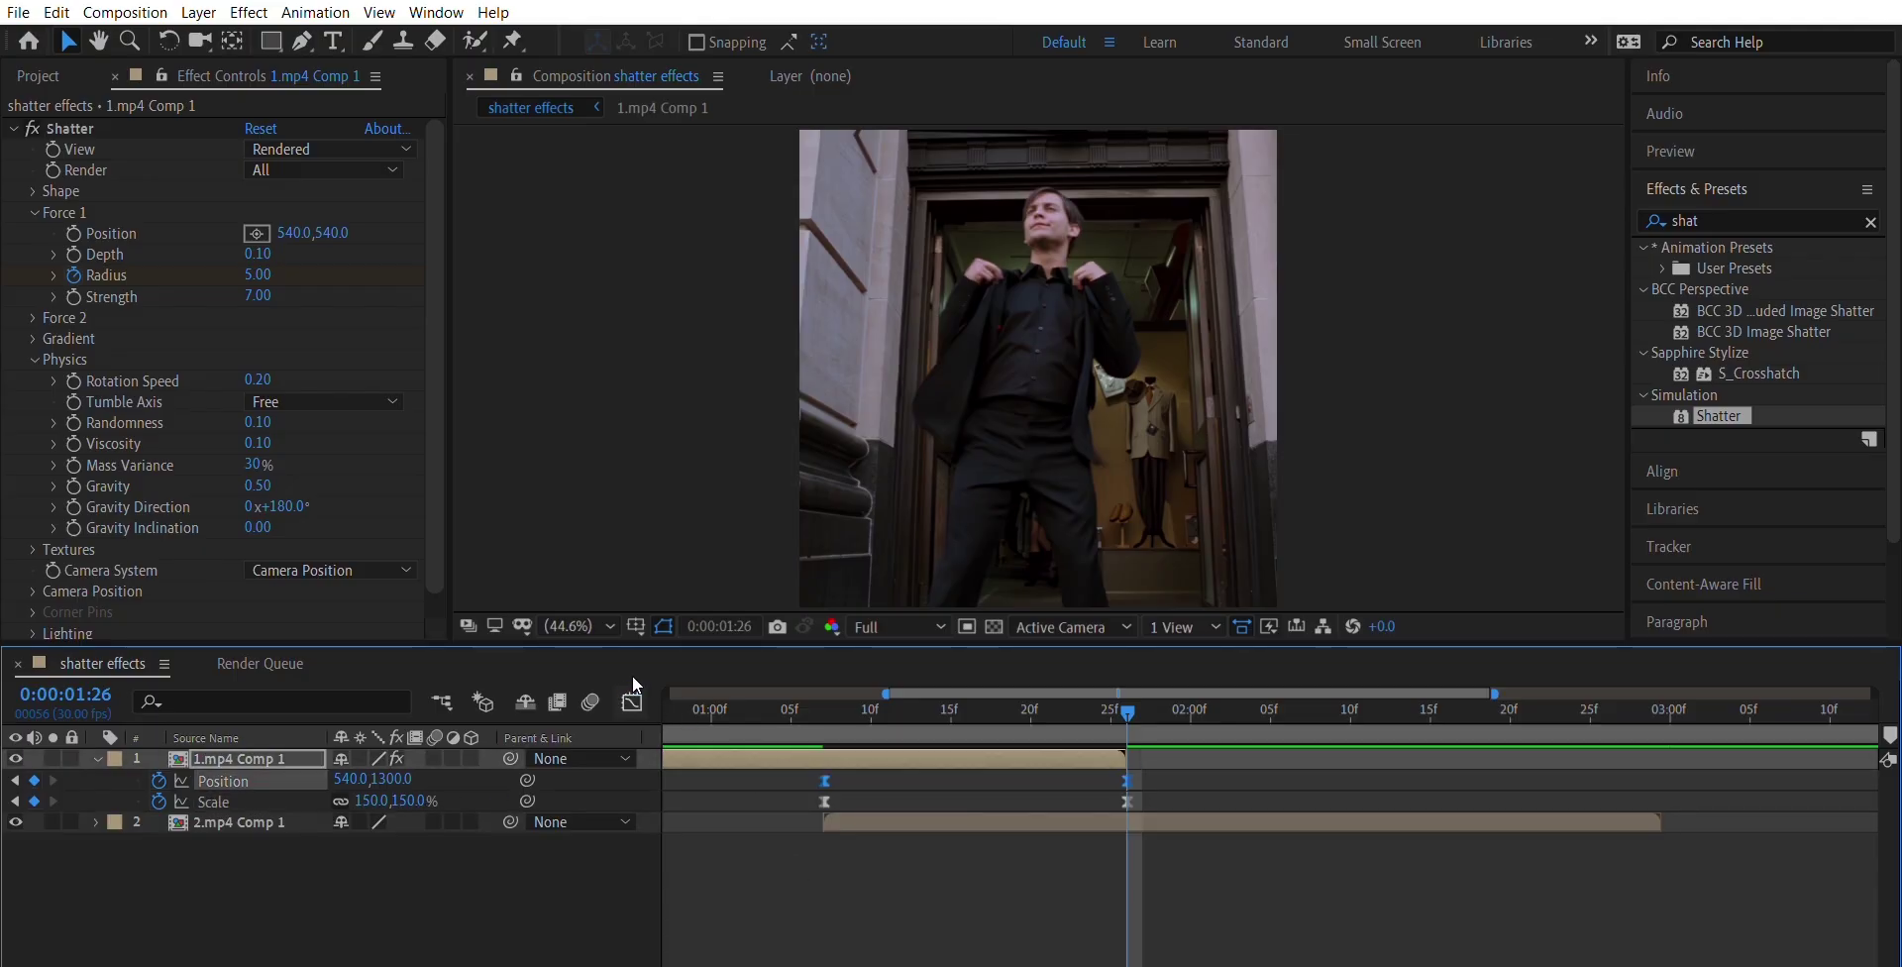
pyautogui.click(631, 701)
pyautogui.click(824, 919)
pyautogui.moveTo(874, 917); pyautogui.dragTo(1011, 894)
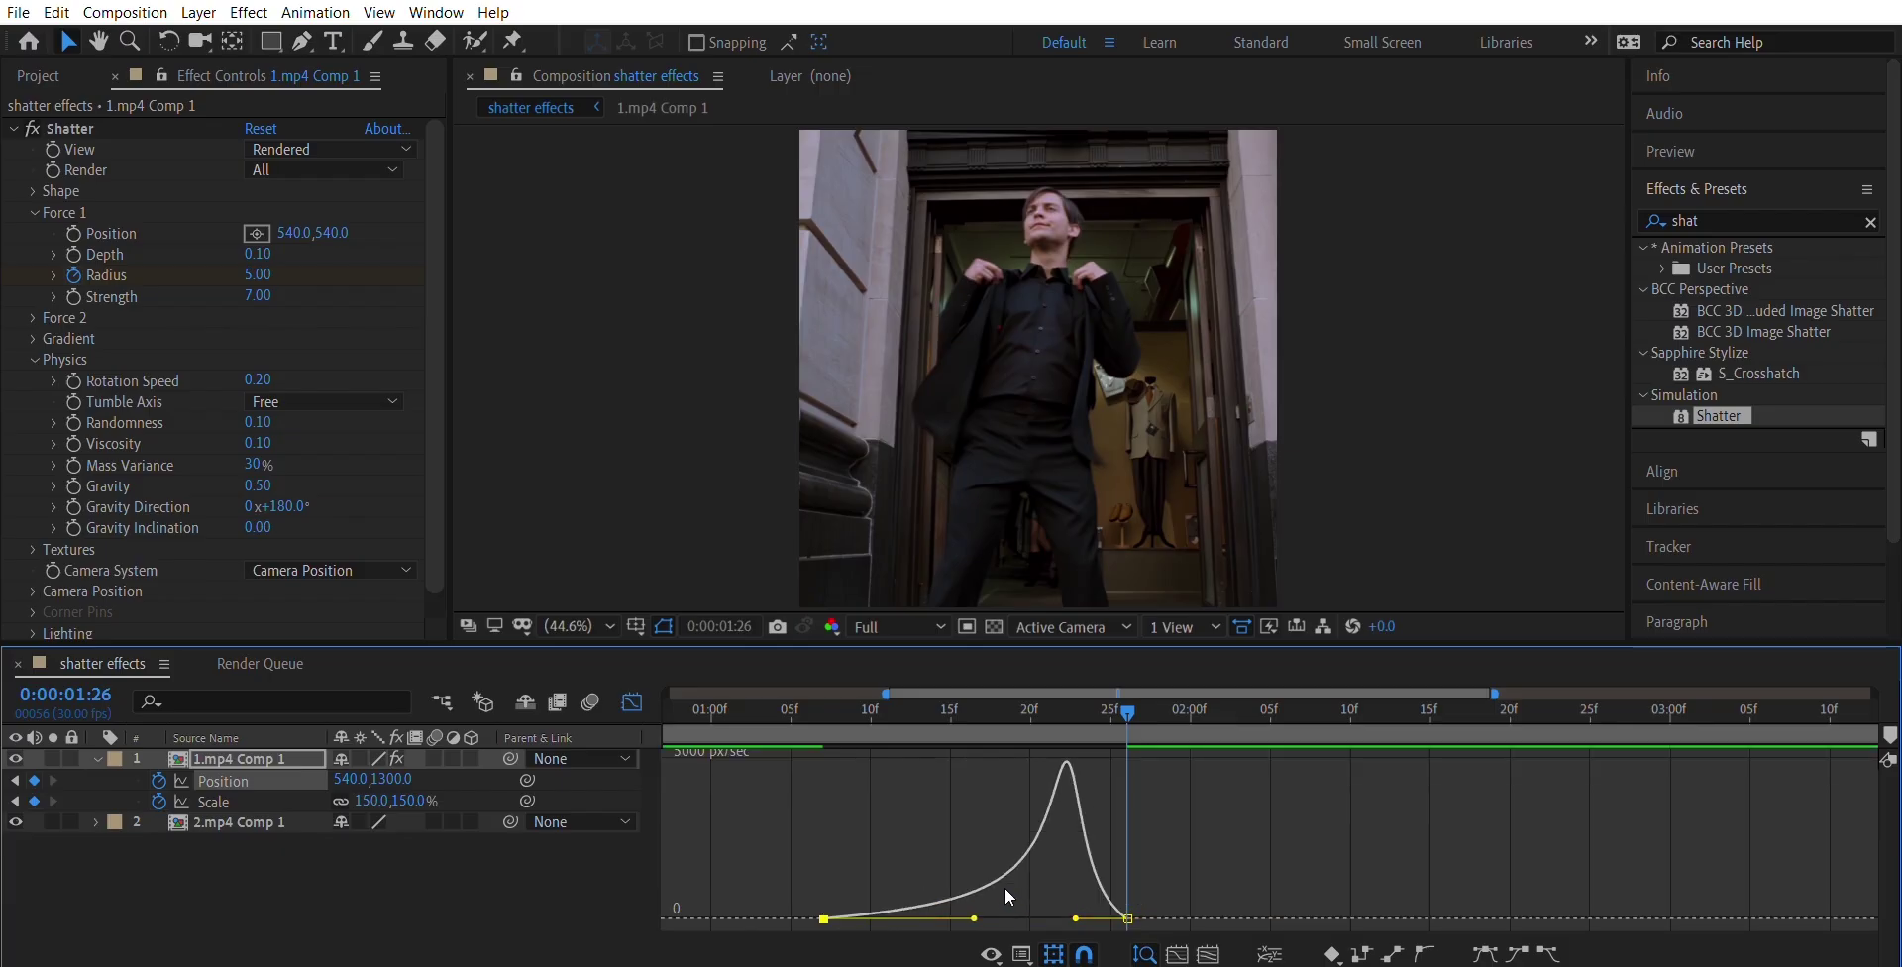
pyautogui.press('u')
pyautogui.hotkey('shift', 'F3')
pyautogui.press('u')
# Step: Preview the shatter transition from 0:00:01:07
pyautogui.click(823, 702)
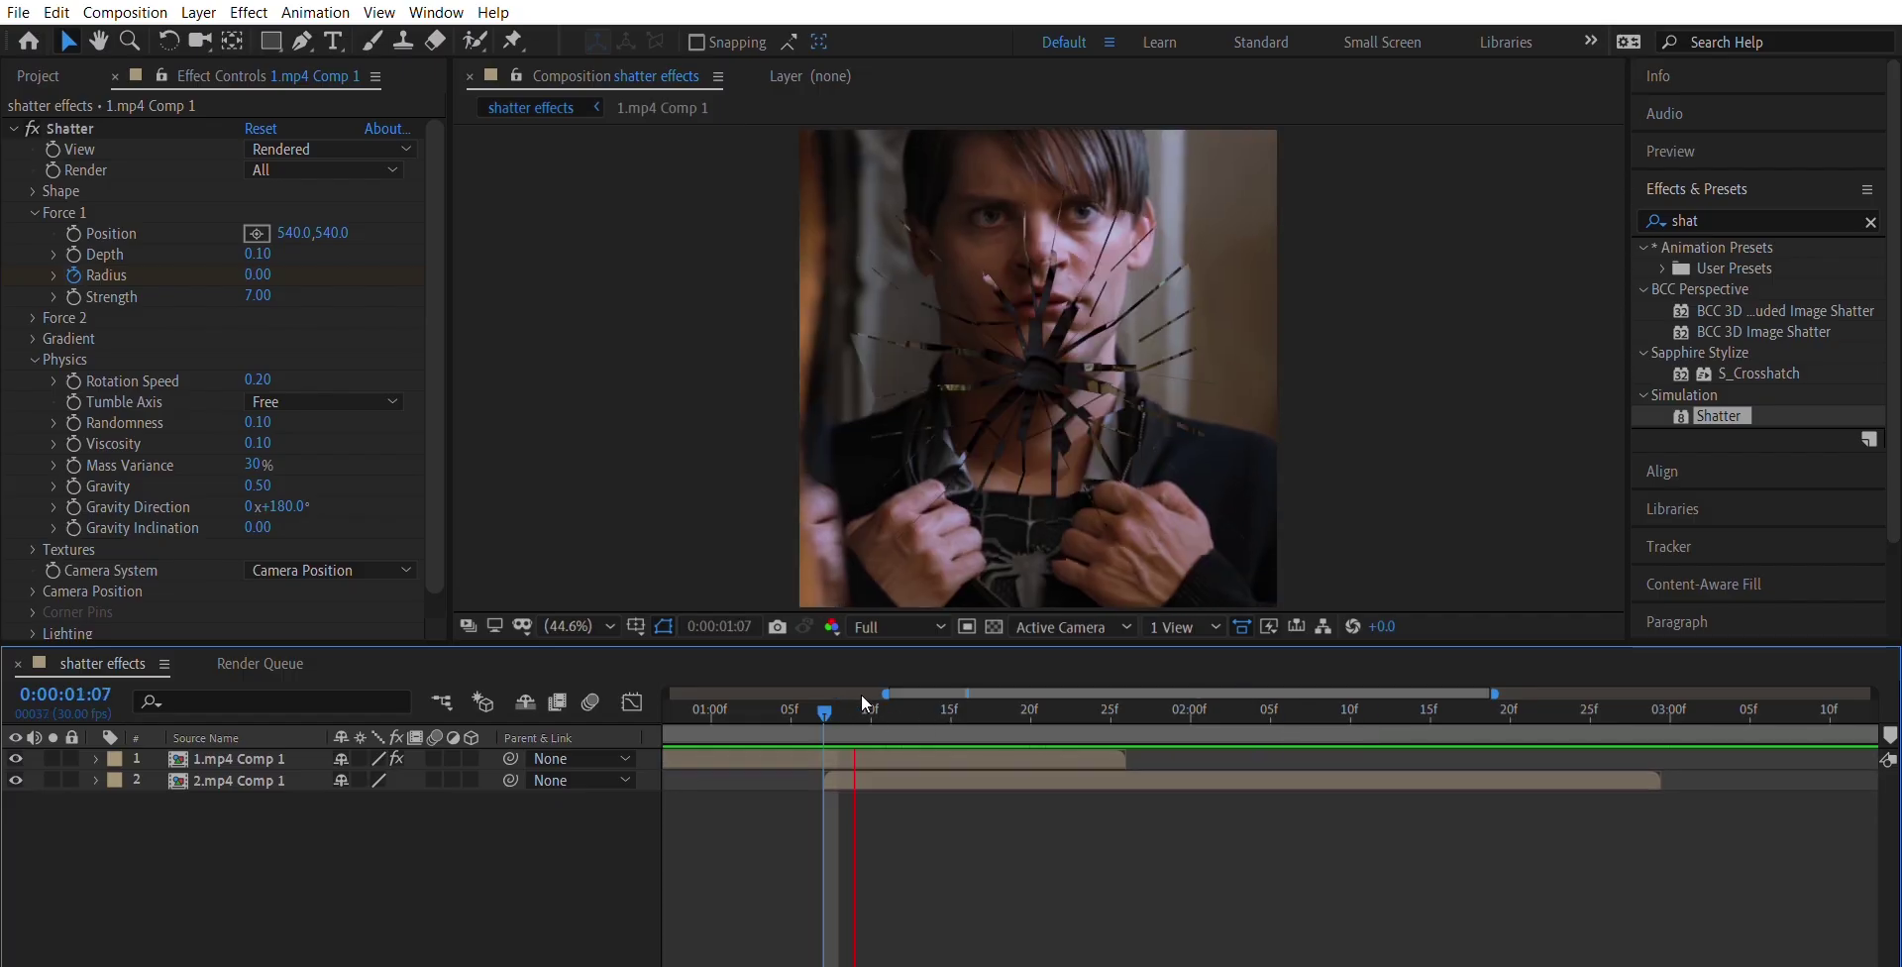
pyautogui.press('space')
pyautogui.press('space')
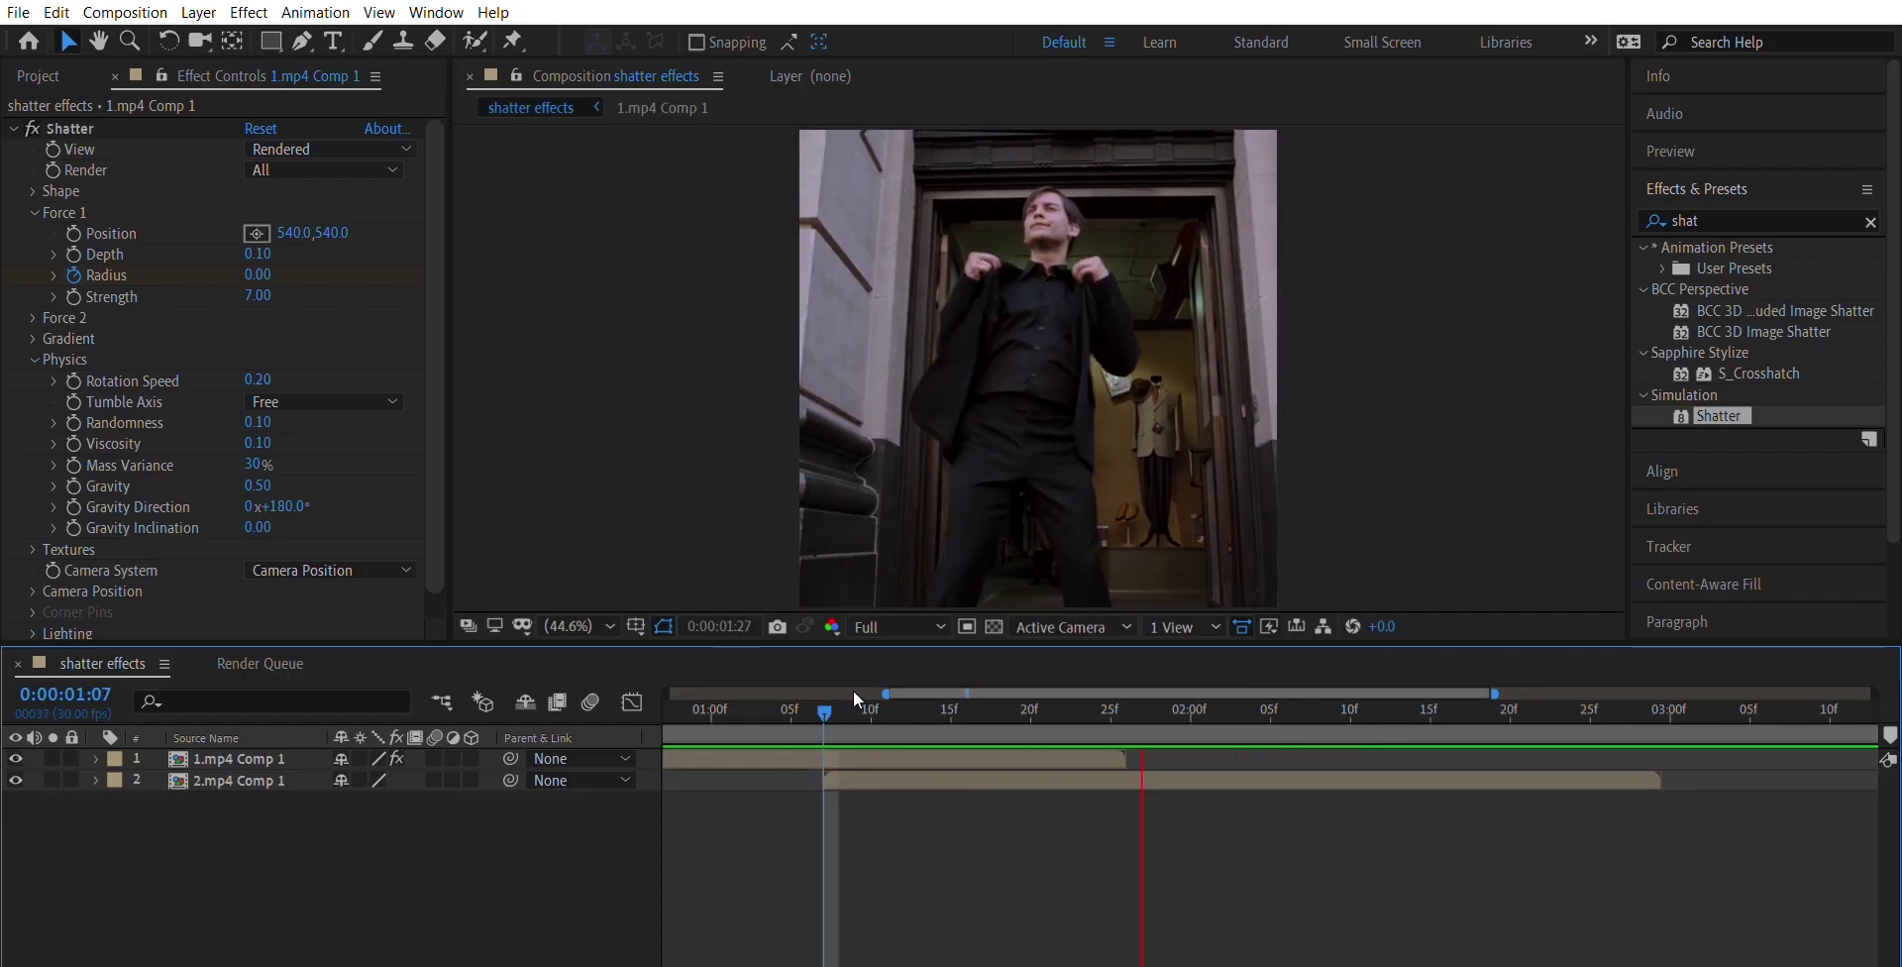
pyautogui.press('space')
# Step: Add an adjustment layer, split it at 0:00:00:25, and delete the part before the split
pyautogui.moveTo(741, 965); pyautogui.dragTo(720, 962)
pyautogui.press('-')
pyautogui.moveTo(909, 705); pyautogui.dragTo(869, 707)
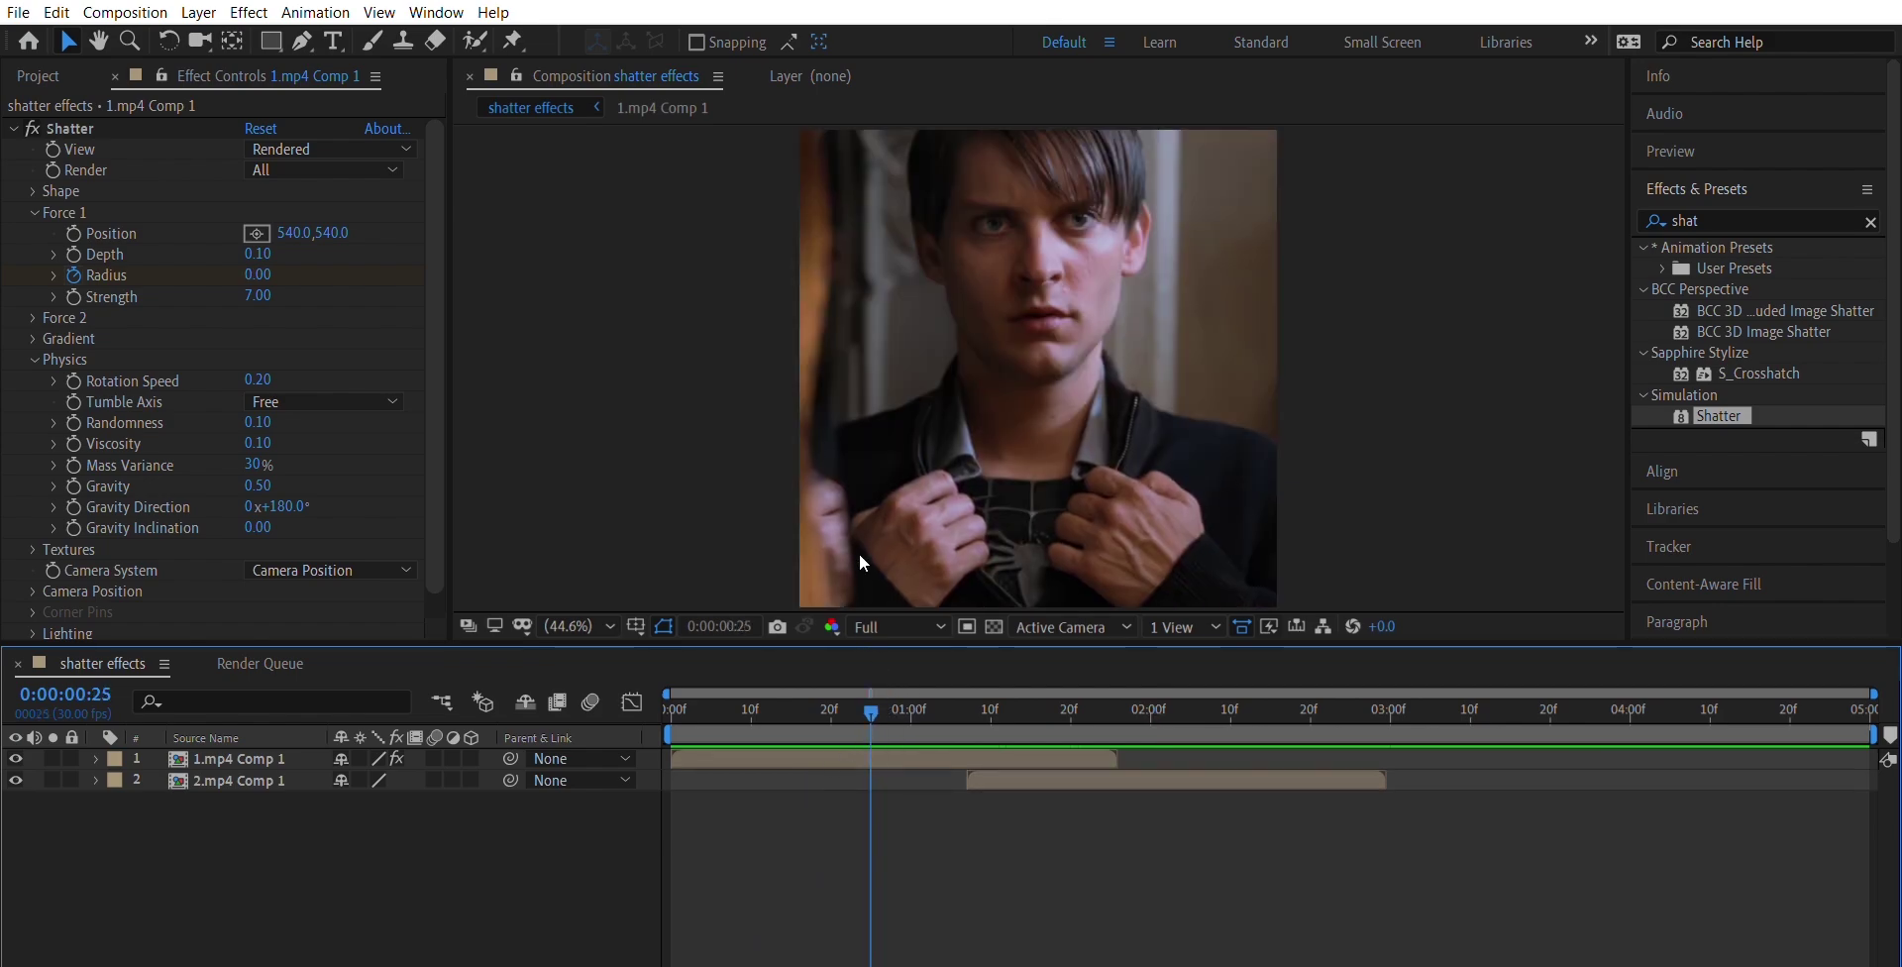
pyautogui.hotkey('ctrl', 'alt', 'y')
pyautogui.hotkey('ctrl', 'shift', 'd')
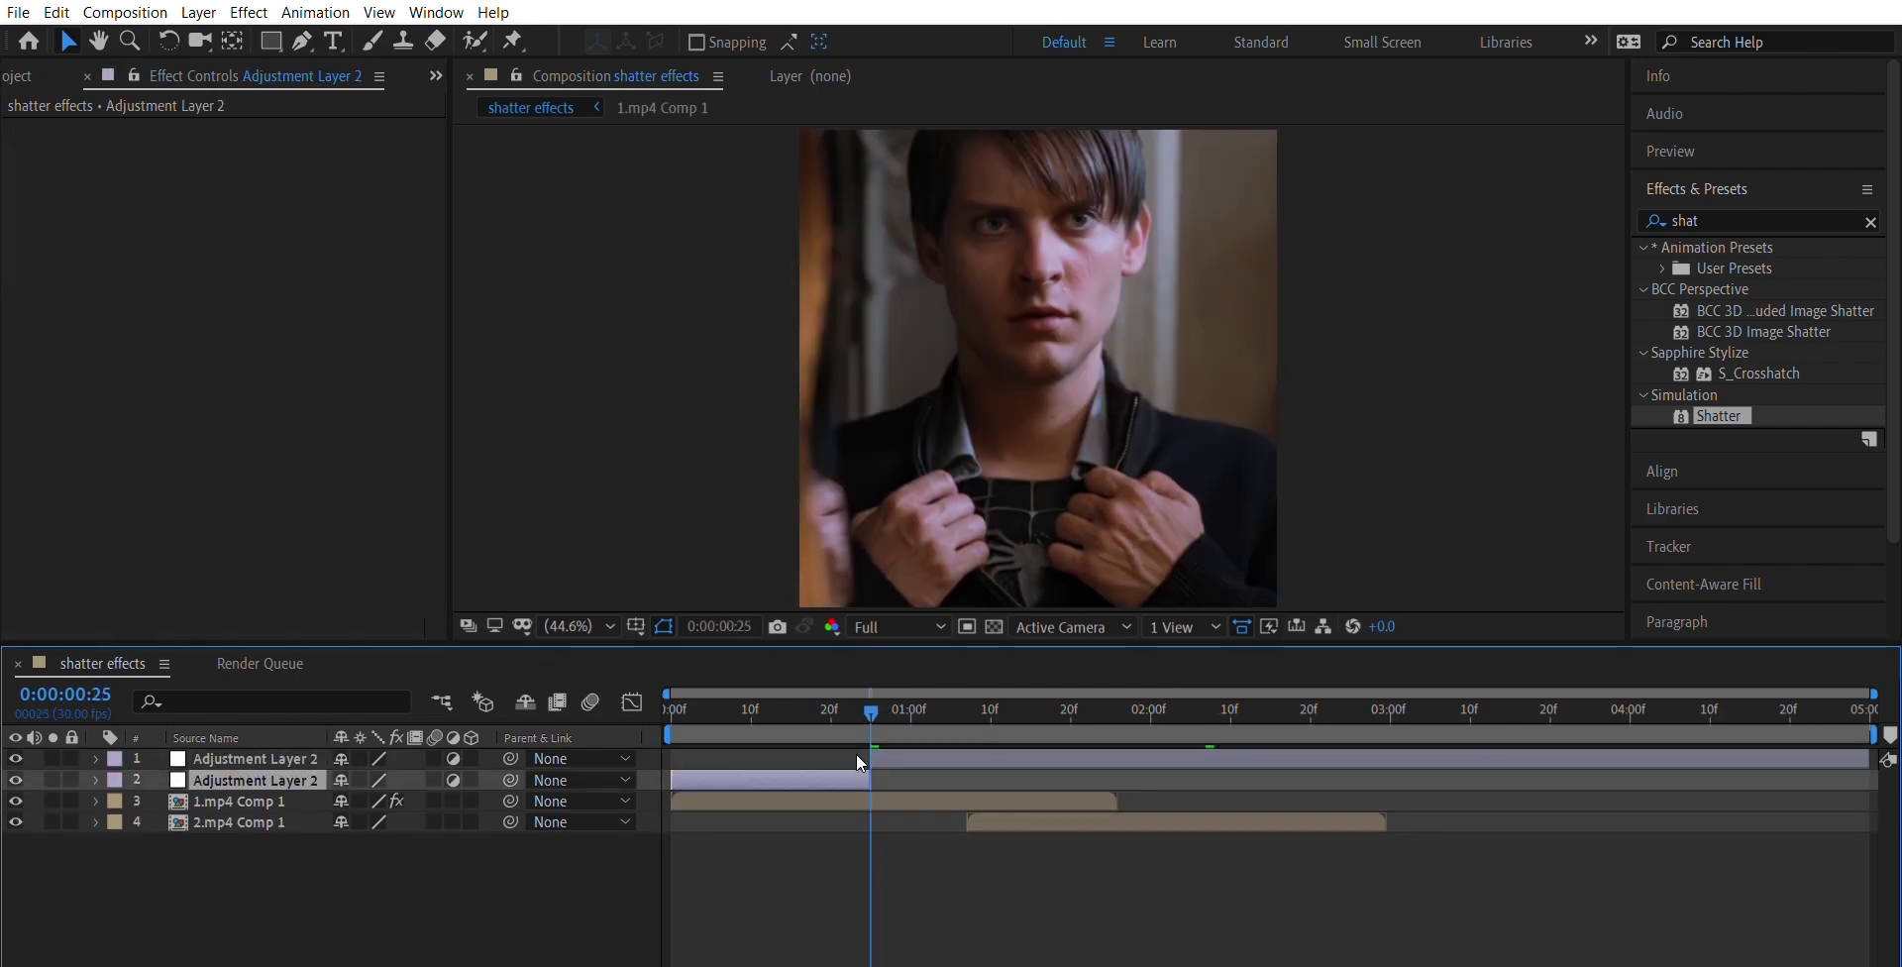
pyautogui.press('Delete')
# Step: Trim the adjustment layer so that it runs from 0:00:01:00 to 0:00:02:07
pyautogui.click(945, 751)
pyautogui.moveTo(893, 698); pyautogui.dragTo(1208, 711)
pyautogui.hotkey('ctrl', 'shift', 'd')
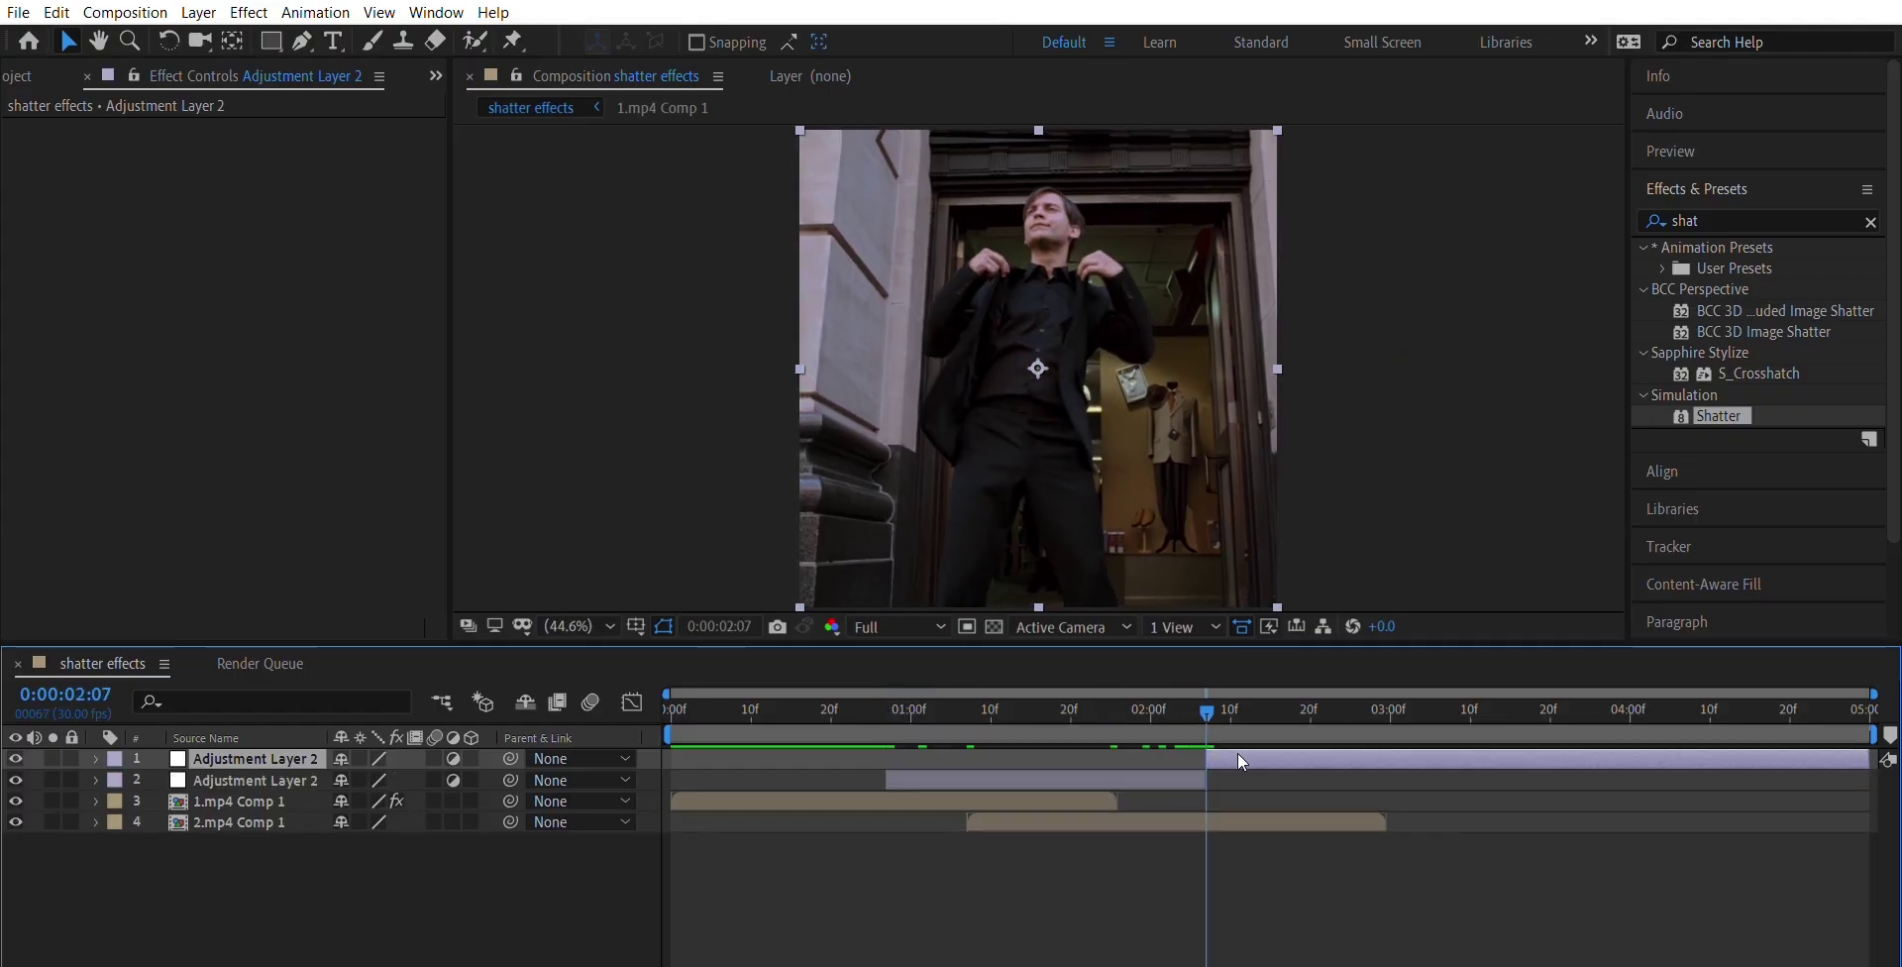
pyautogui.press('Delete')
pyautogui.click(1012, 758)
pyautogui.click(912, 706)
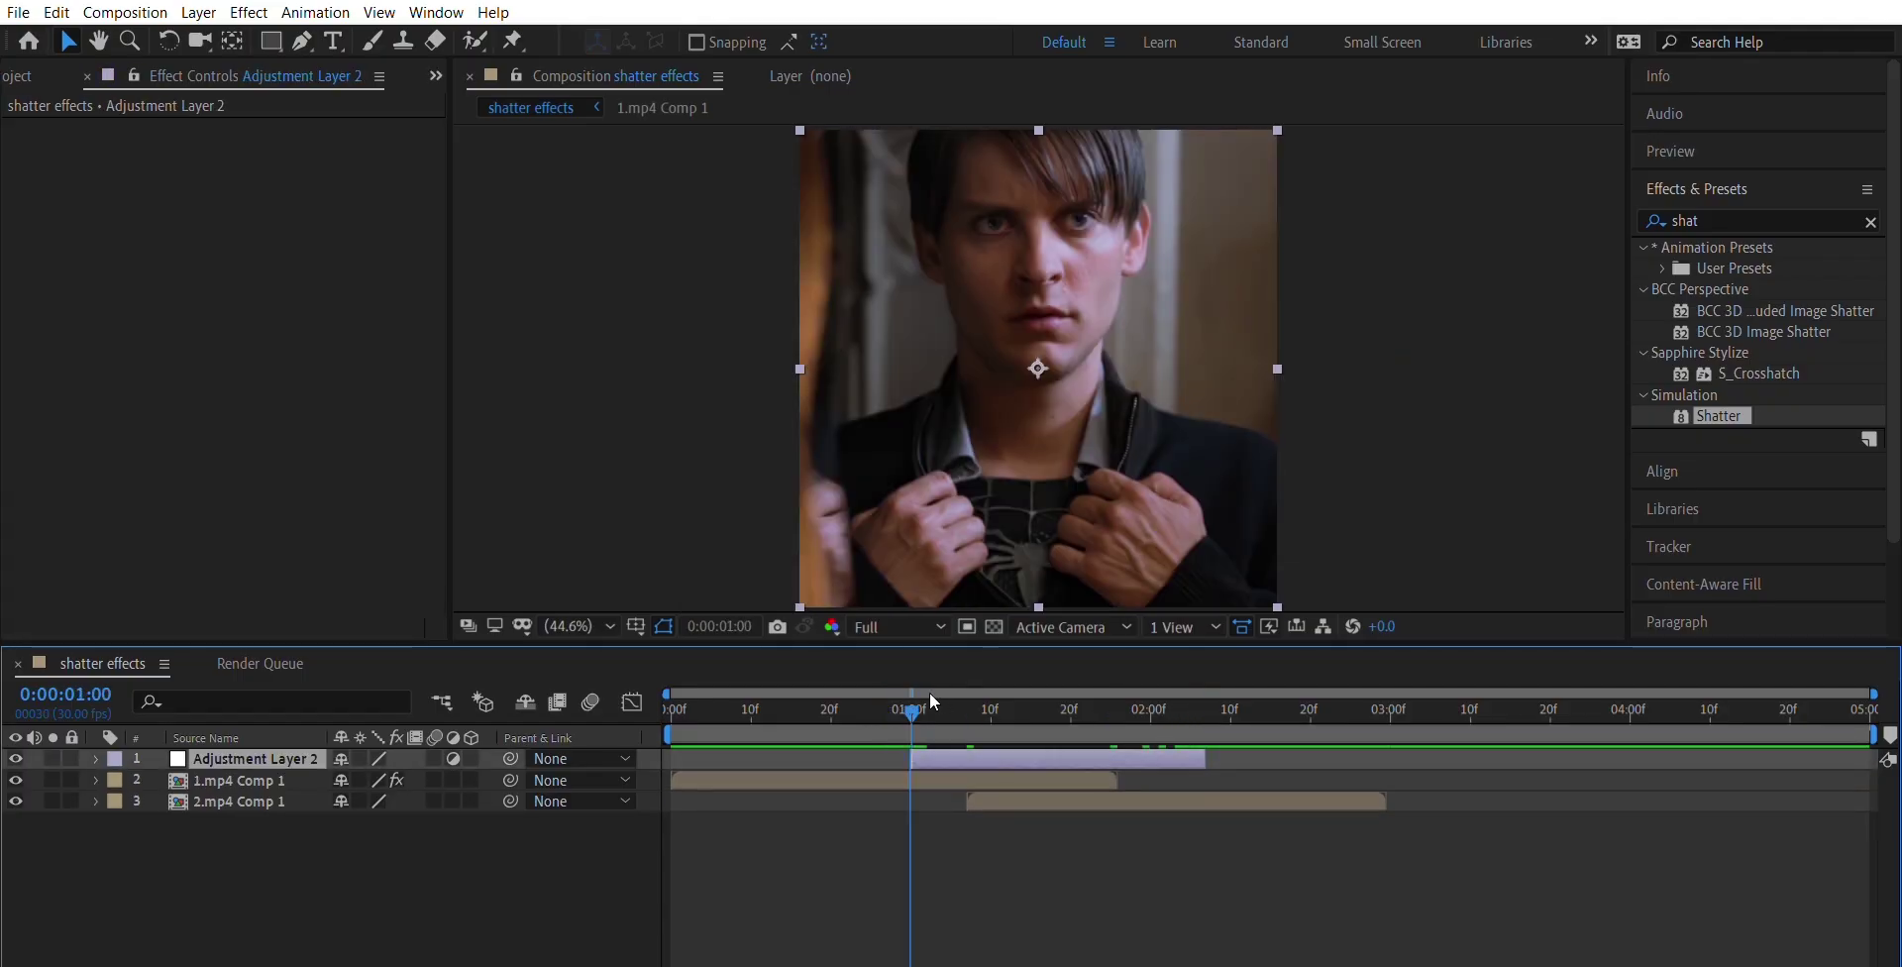
# Step: Search the effects for shake and apply S_Shake to the adjustment layer
pyautogui.click(1698, 221)
pyautogui.write('shake')
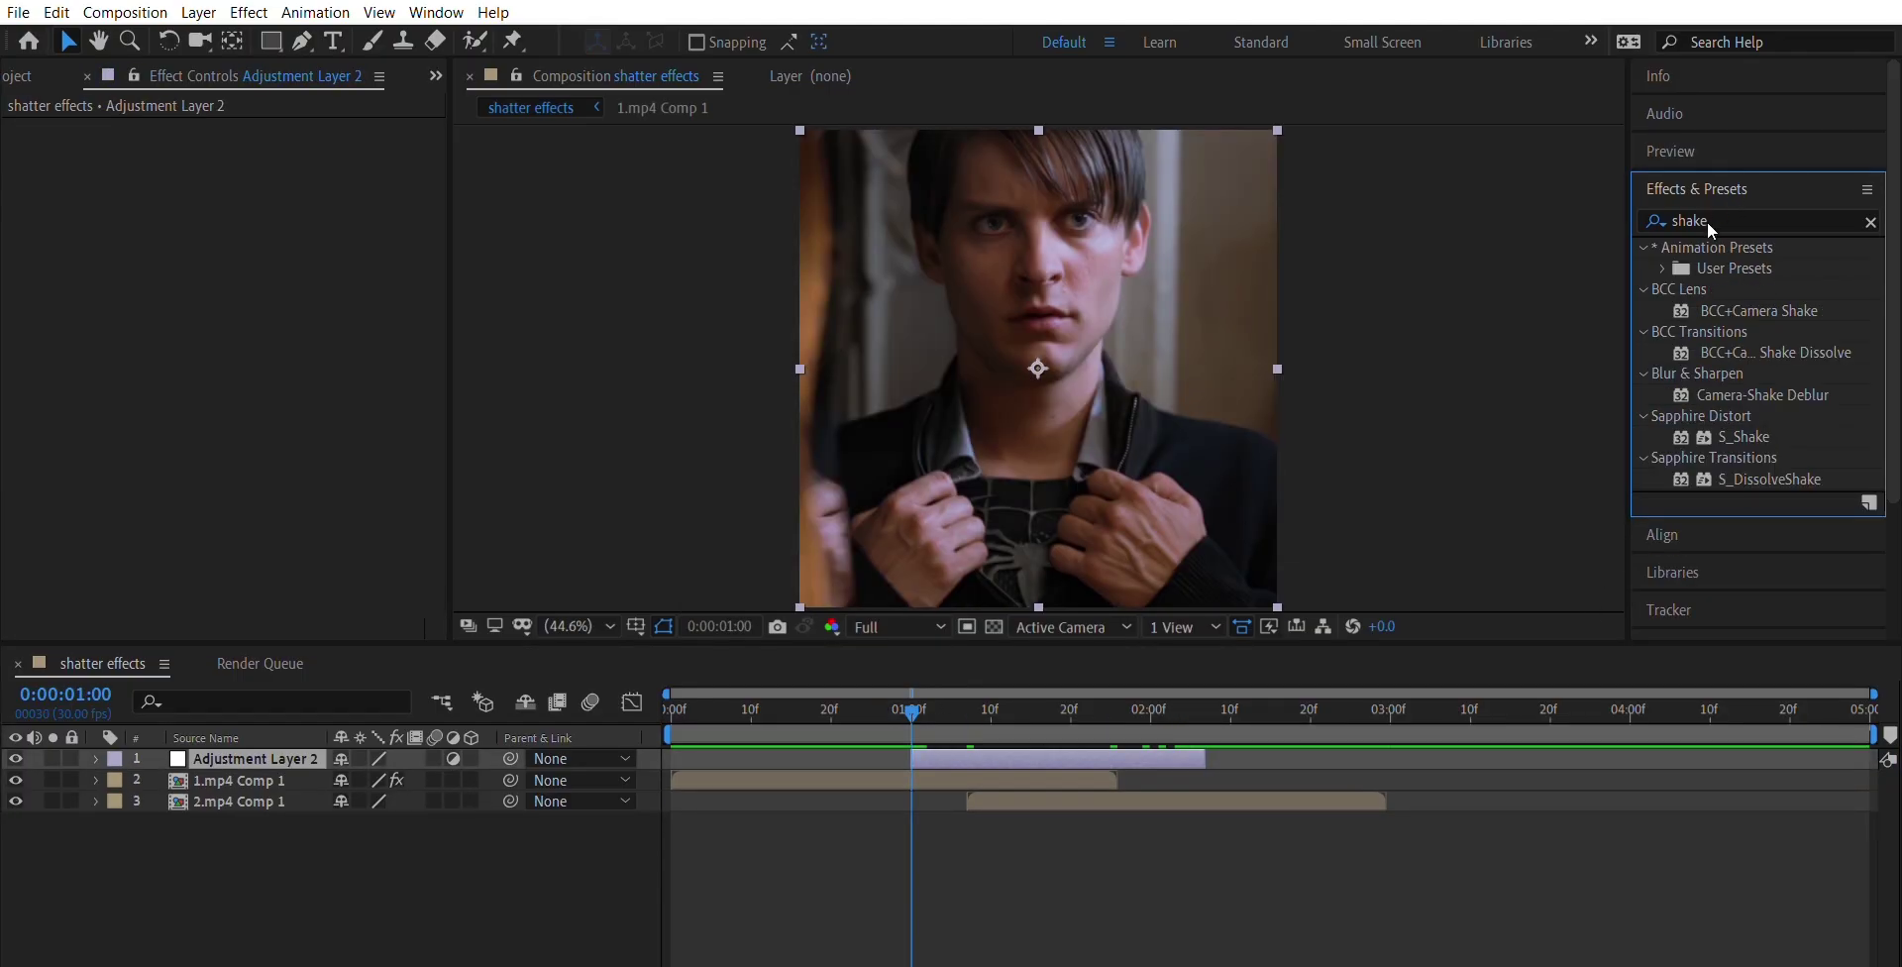
pyautogui.moveTo(1742, 437); pyautogui.dragTo(1014, 757)
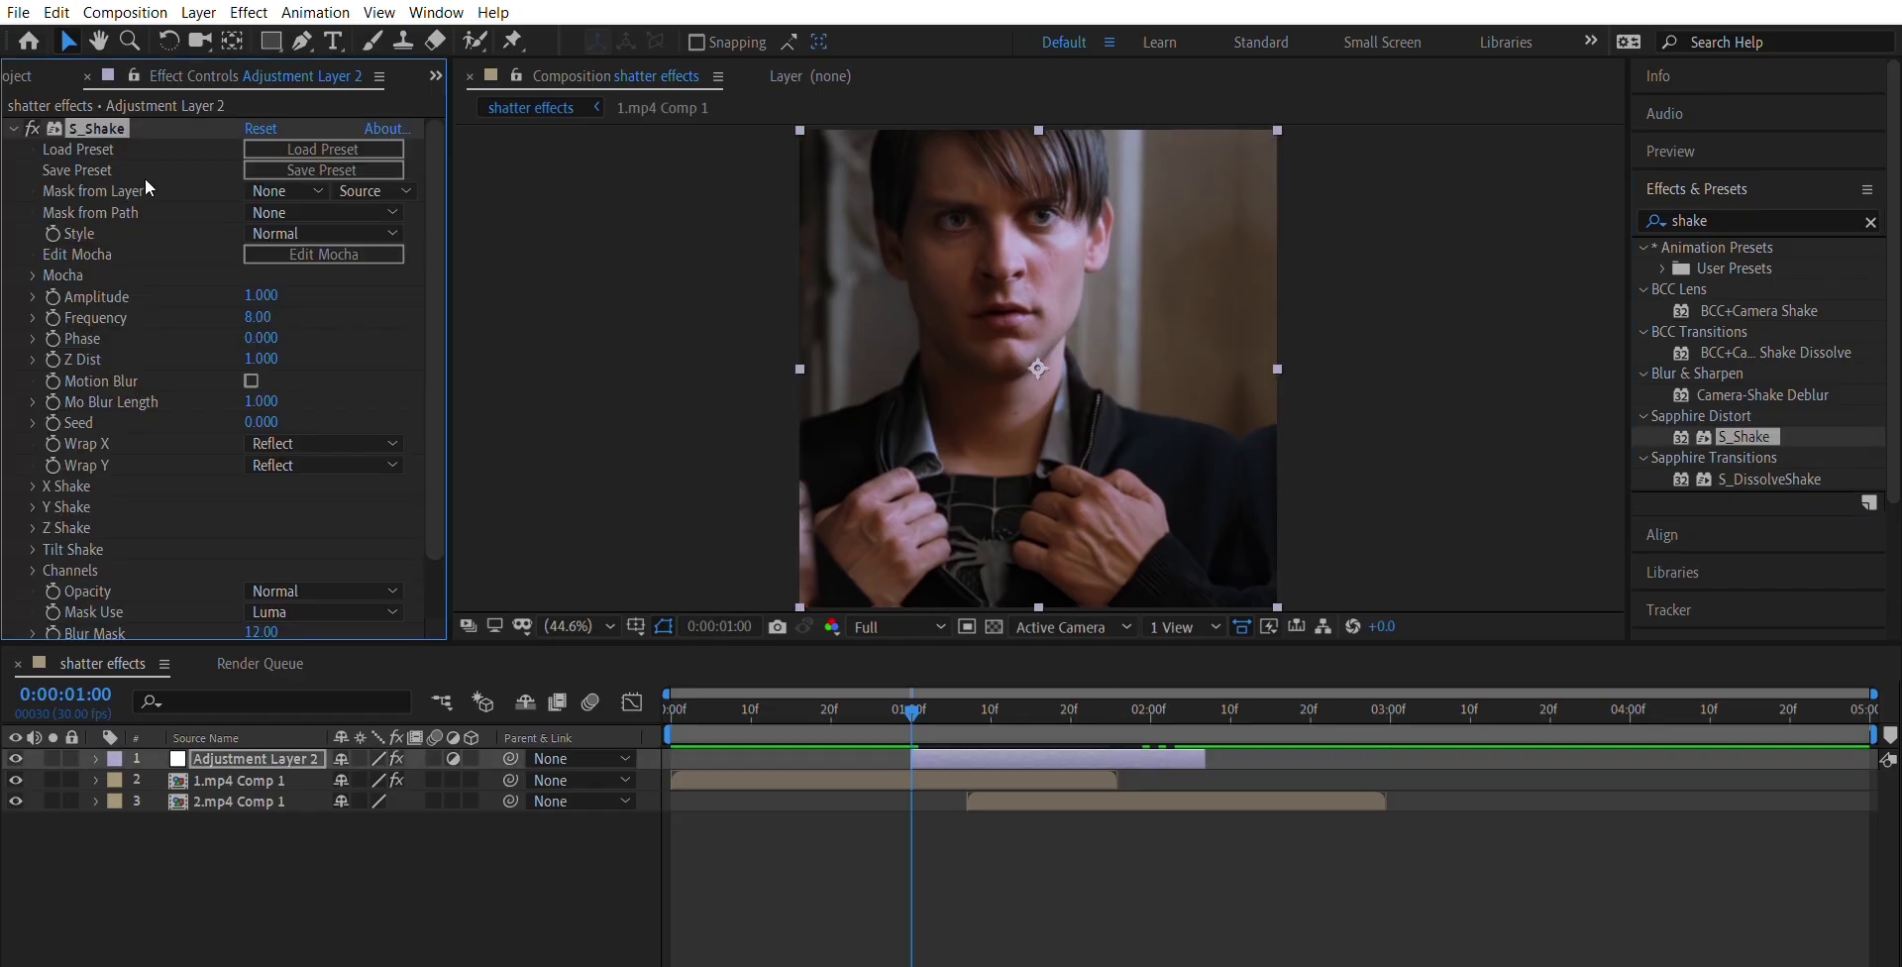
# Step: Keyframe the S_Shake Frequency at 2.50 and Amplitude at 0.500 at 0:00:01:17
pyautogui.click(1047, 709)
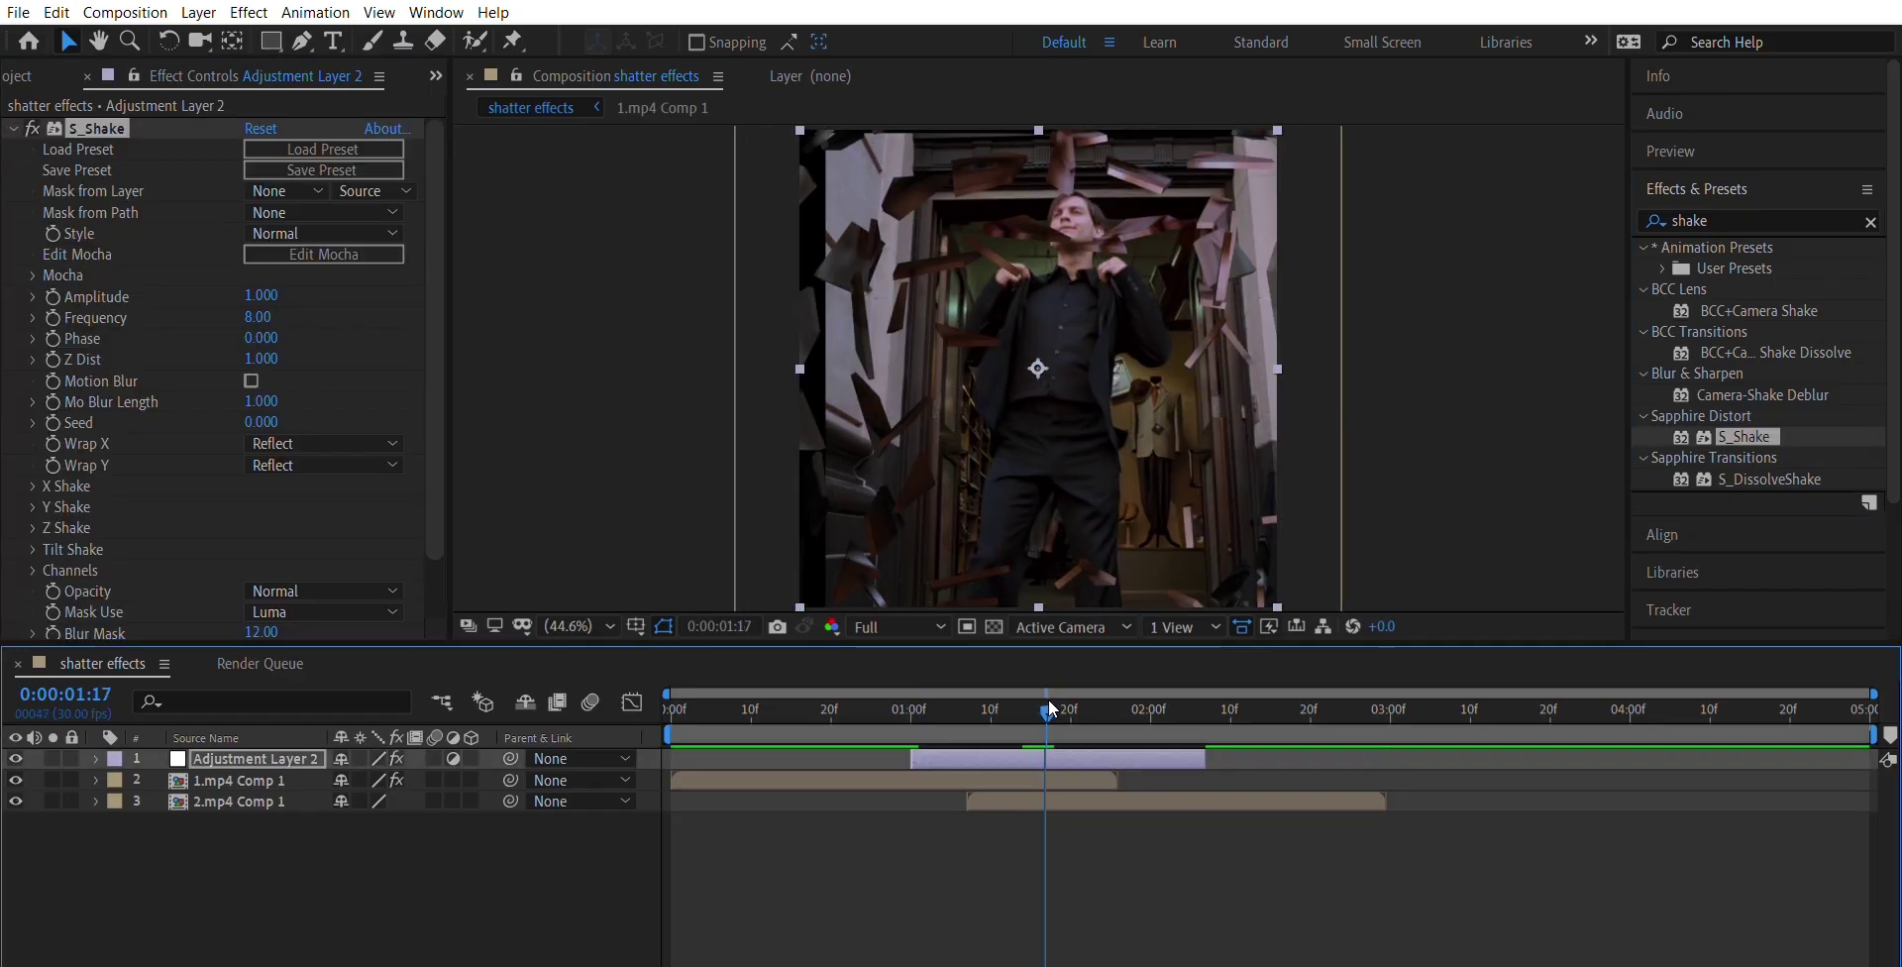
pyautogui.click(257, 315)
pyautogui.write('2.5')
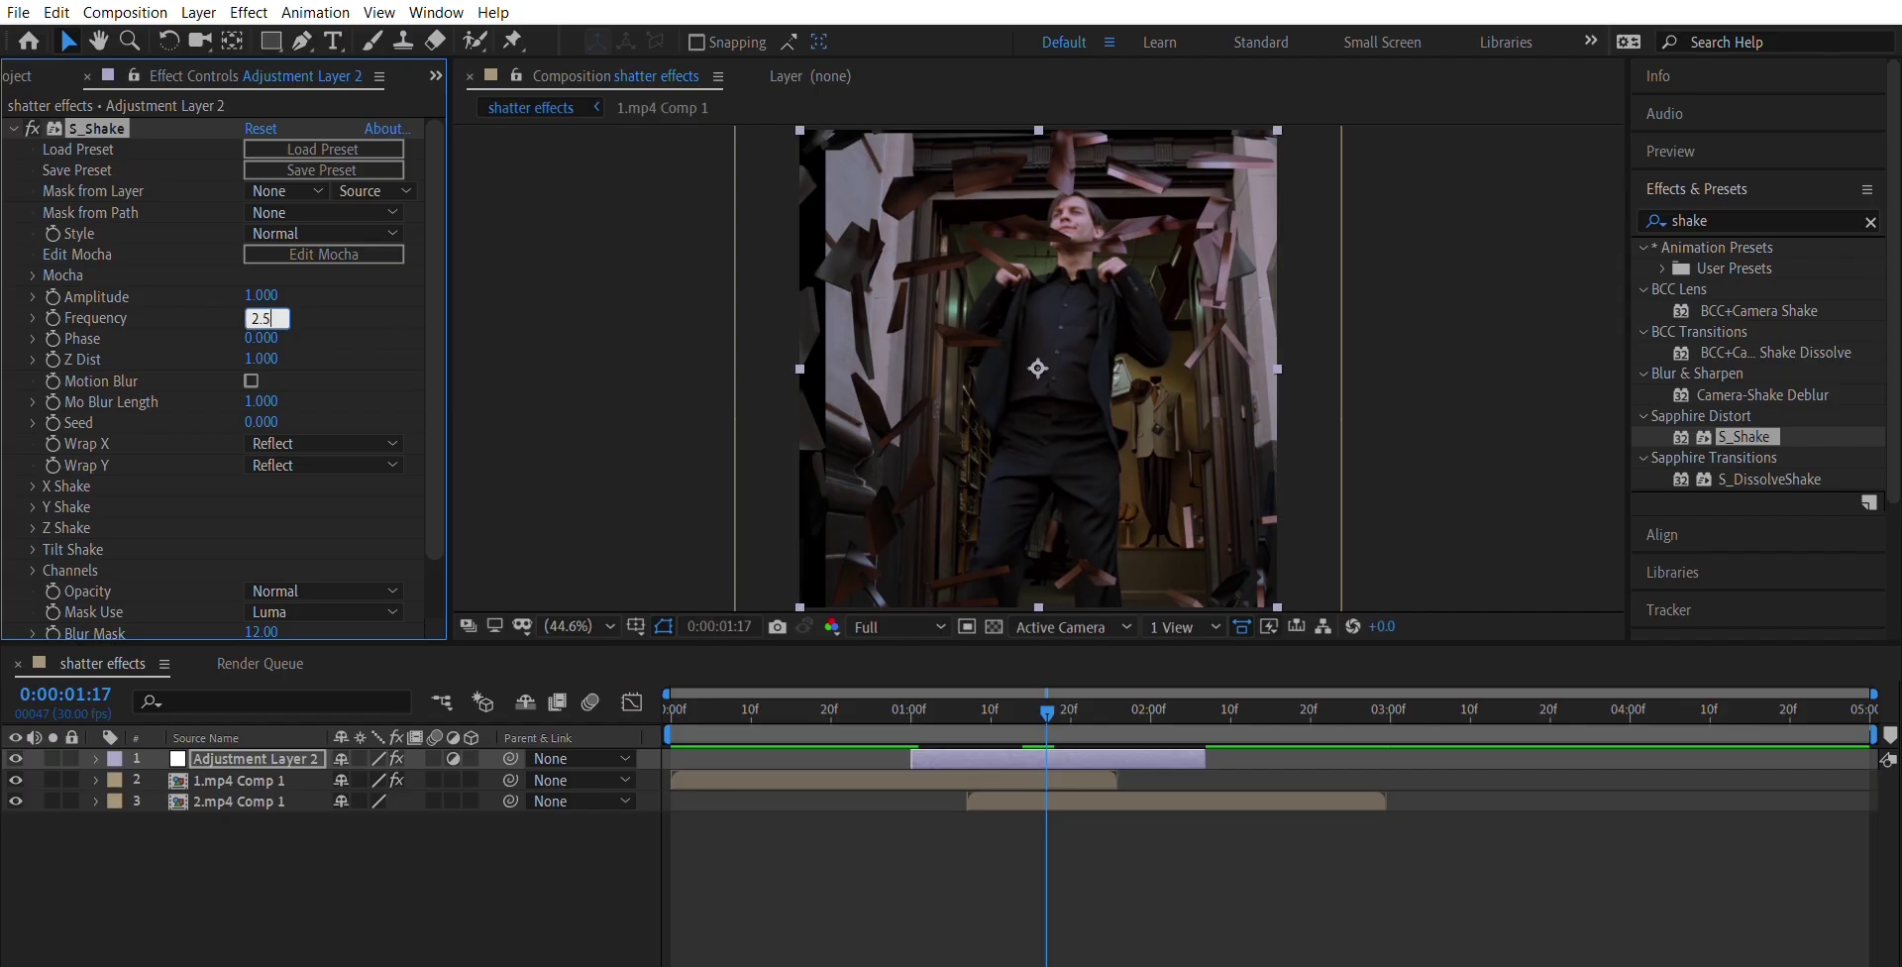
pyautogui.press('Return')
pyautogui.click(275, 287)
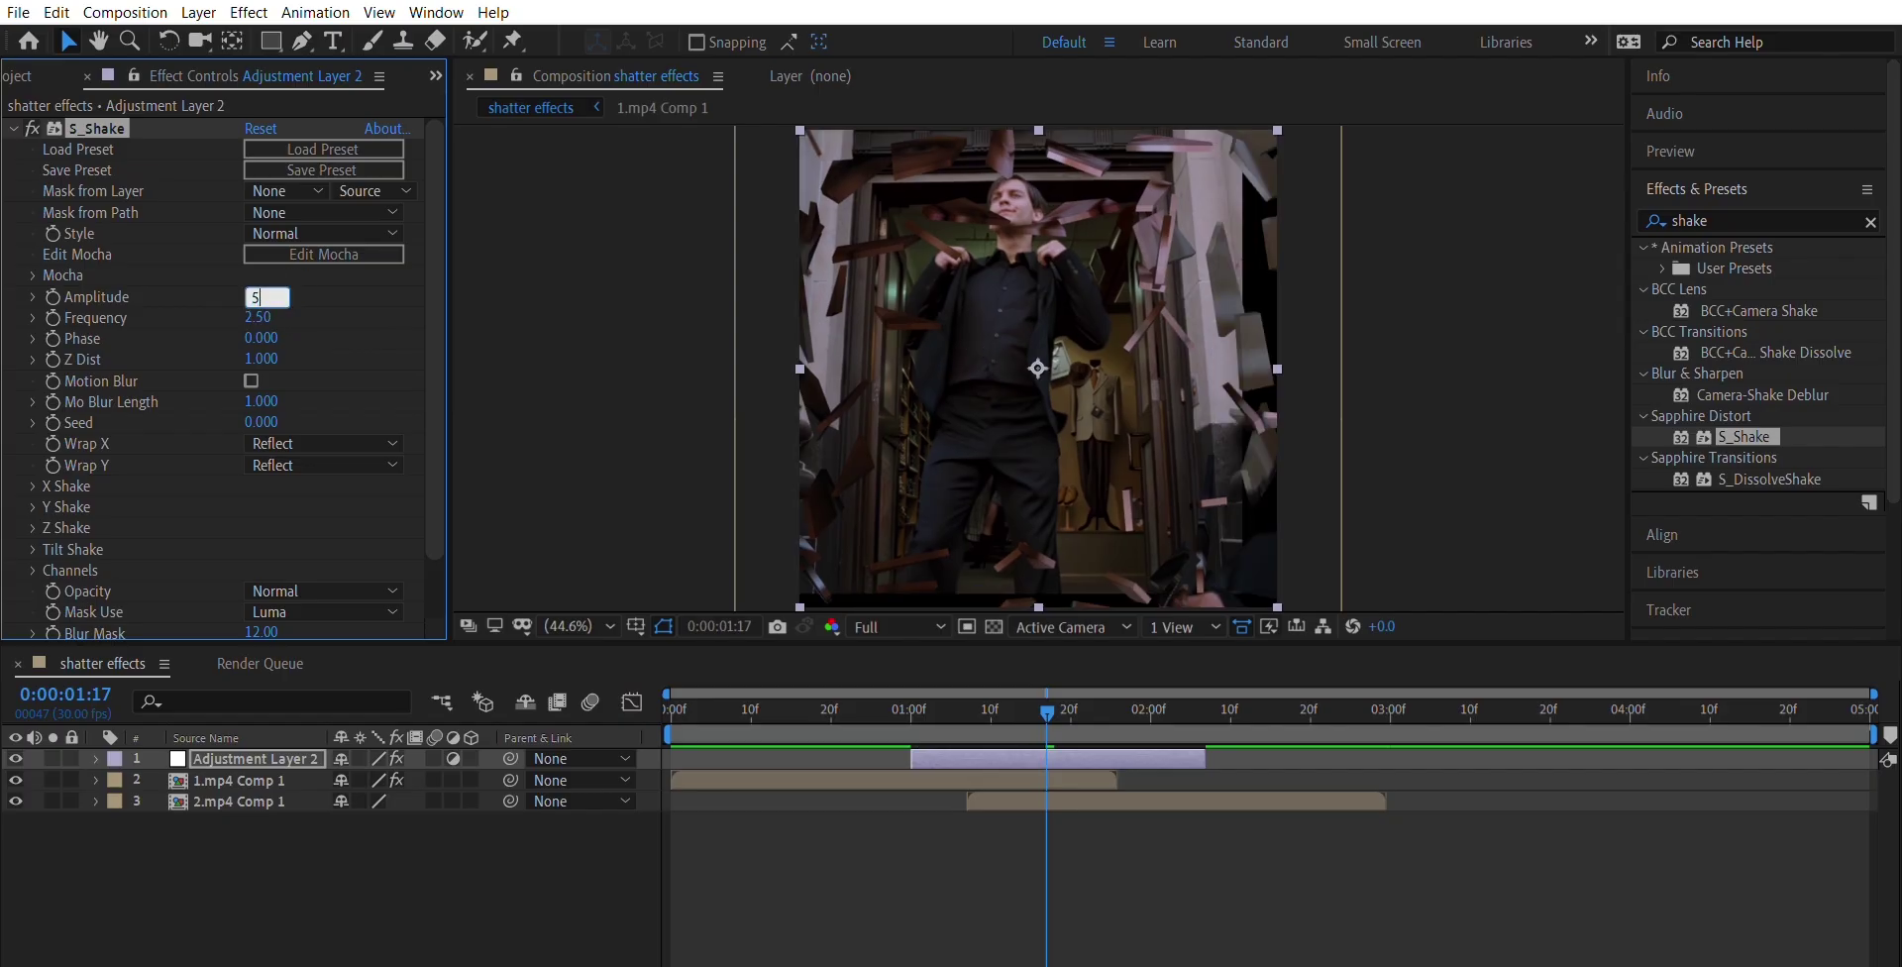
pyautogui.write('5')
pyautogui.press('Return')
pyautogui.write('0')
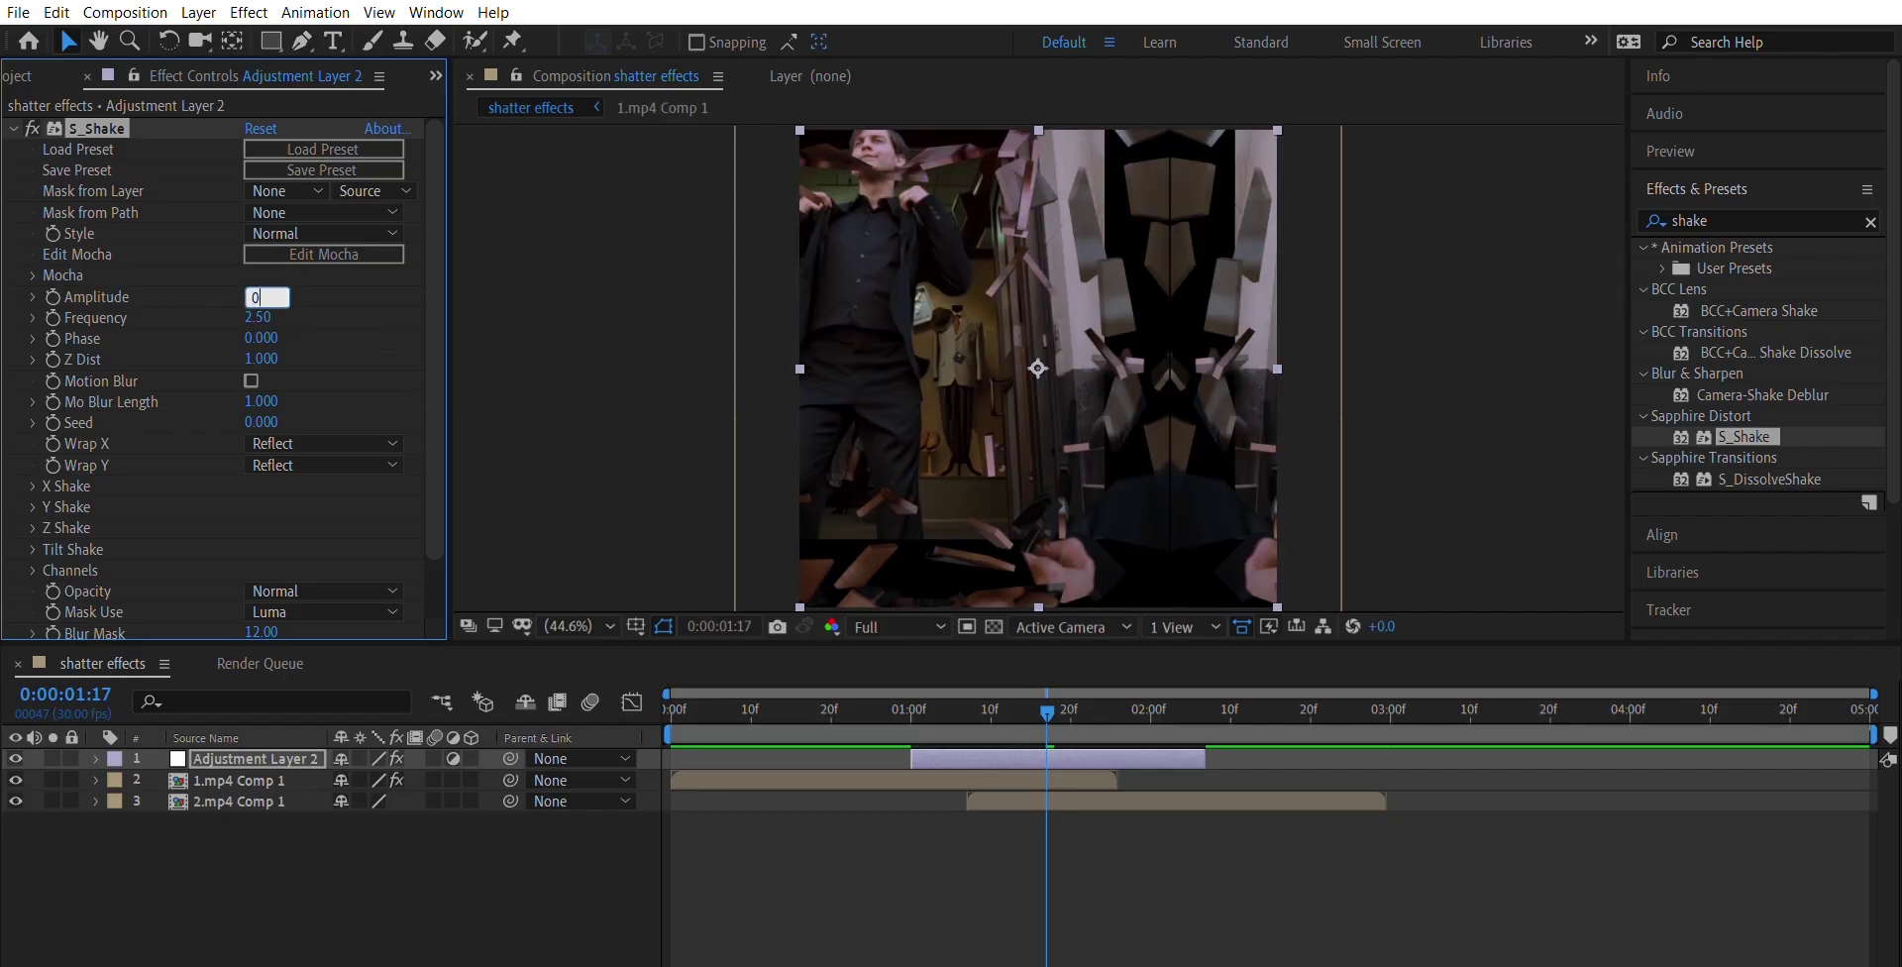
pyautogui.write('.5')
pyautogui.press('Return')
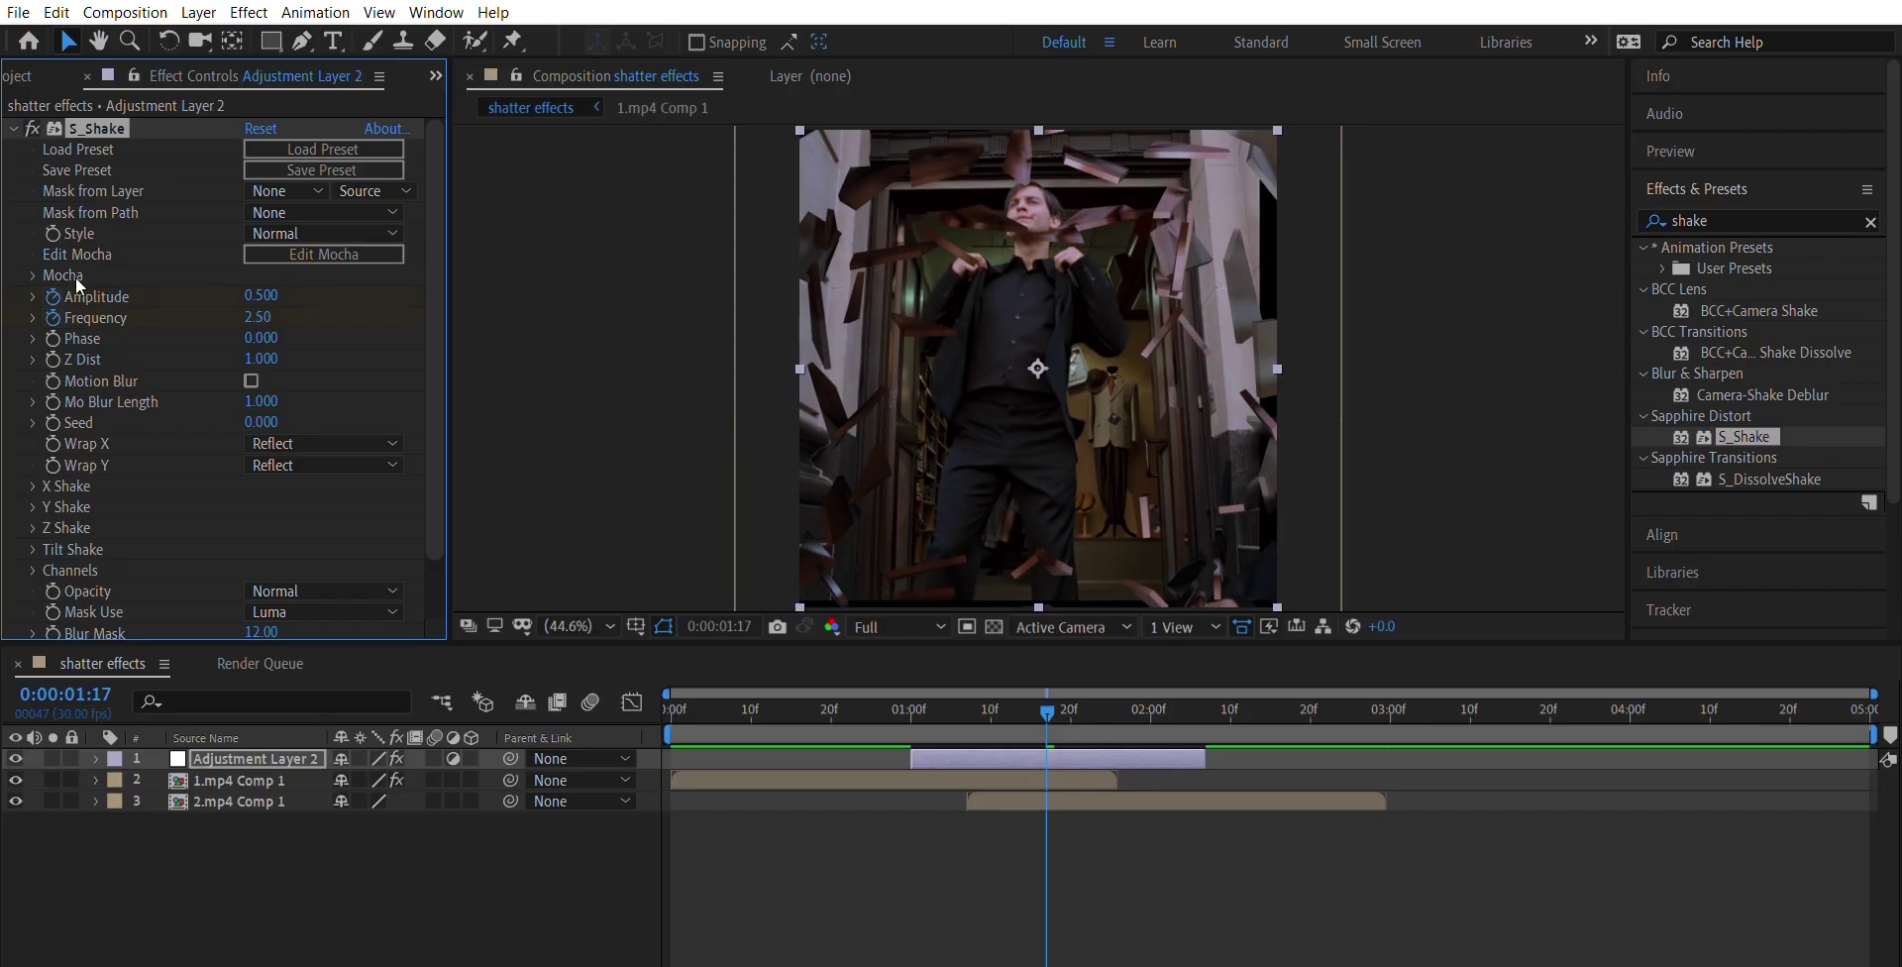
# Step: Reveal the shake keyframes and set both Frequency and Amplitude to 0 at 0:00:01:00
pyautogui.press('u')
pyautogui.click(923, 699)
pyautogui.click(258, 317)
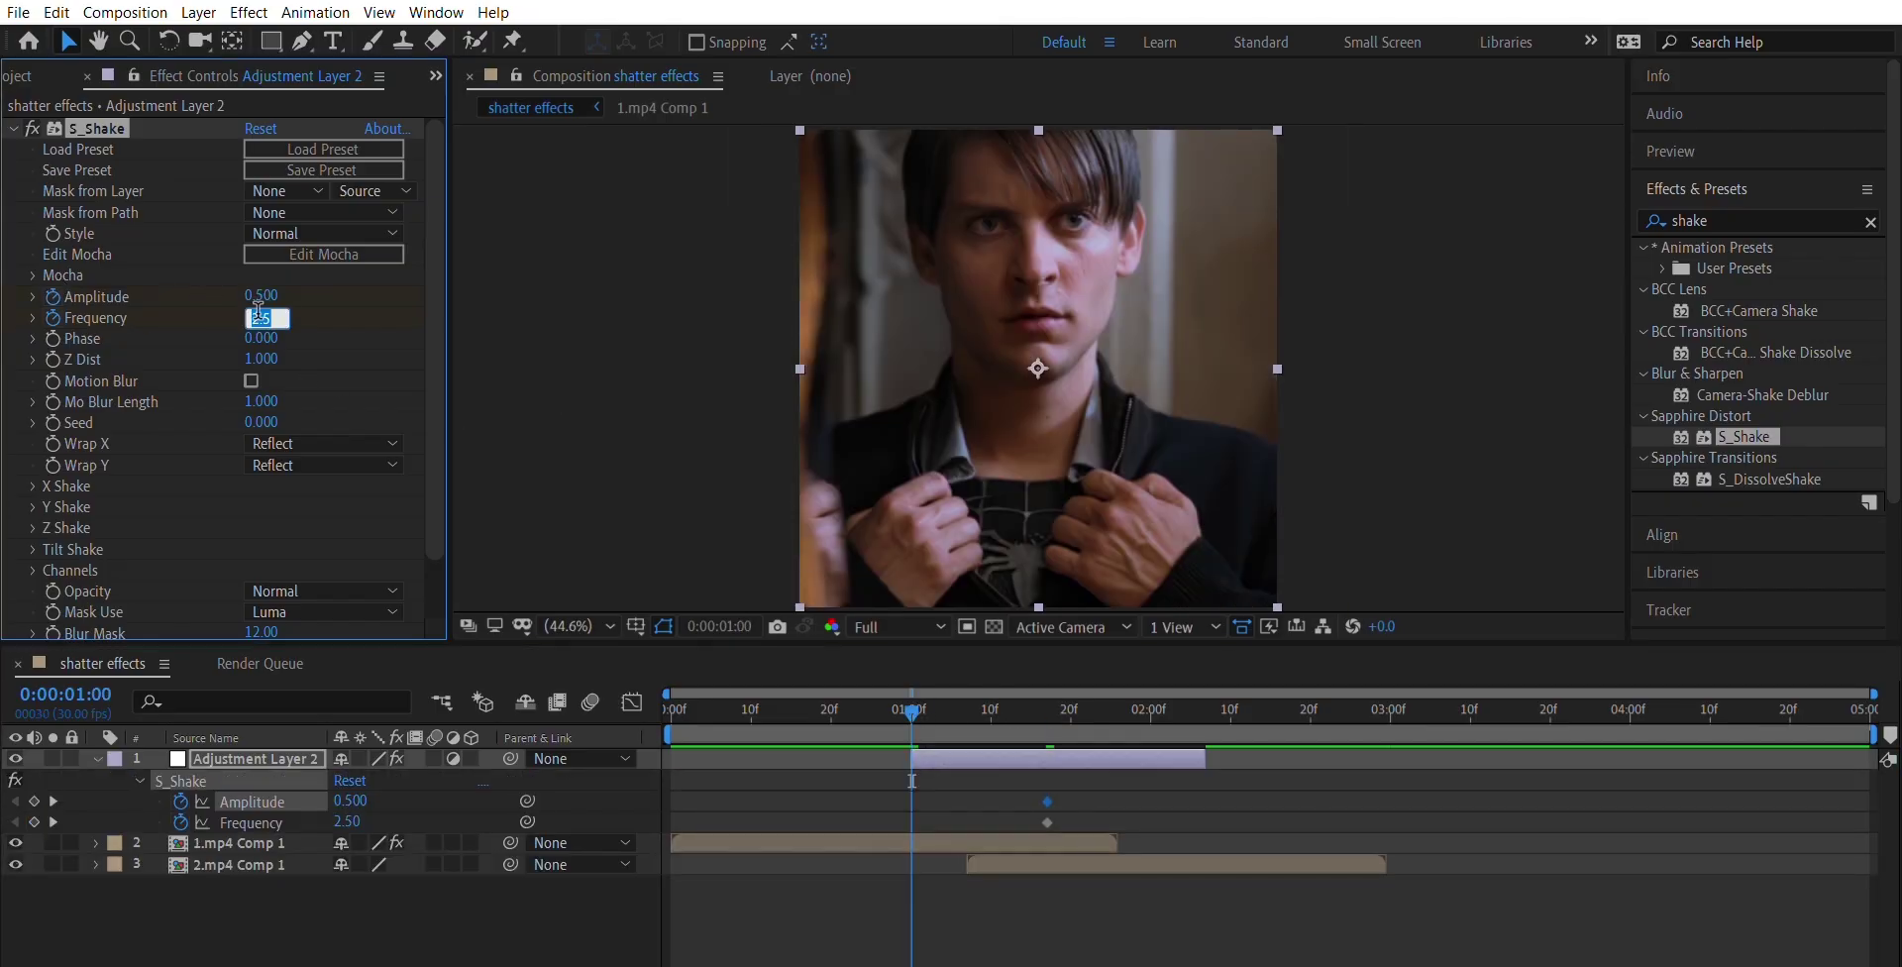
pyautogui.write('0')
pyautogui.press('Return')
pyautogui.click(261, 295)
pyautogui.write('00')
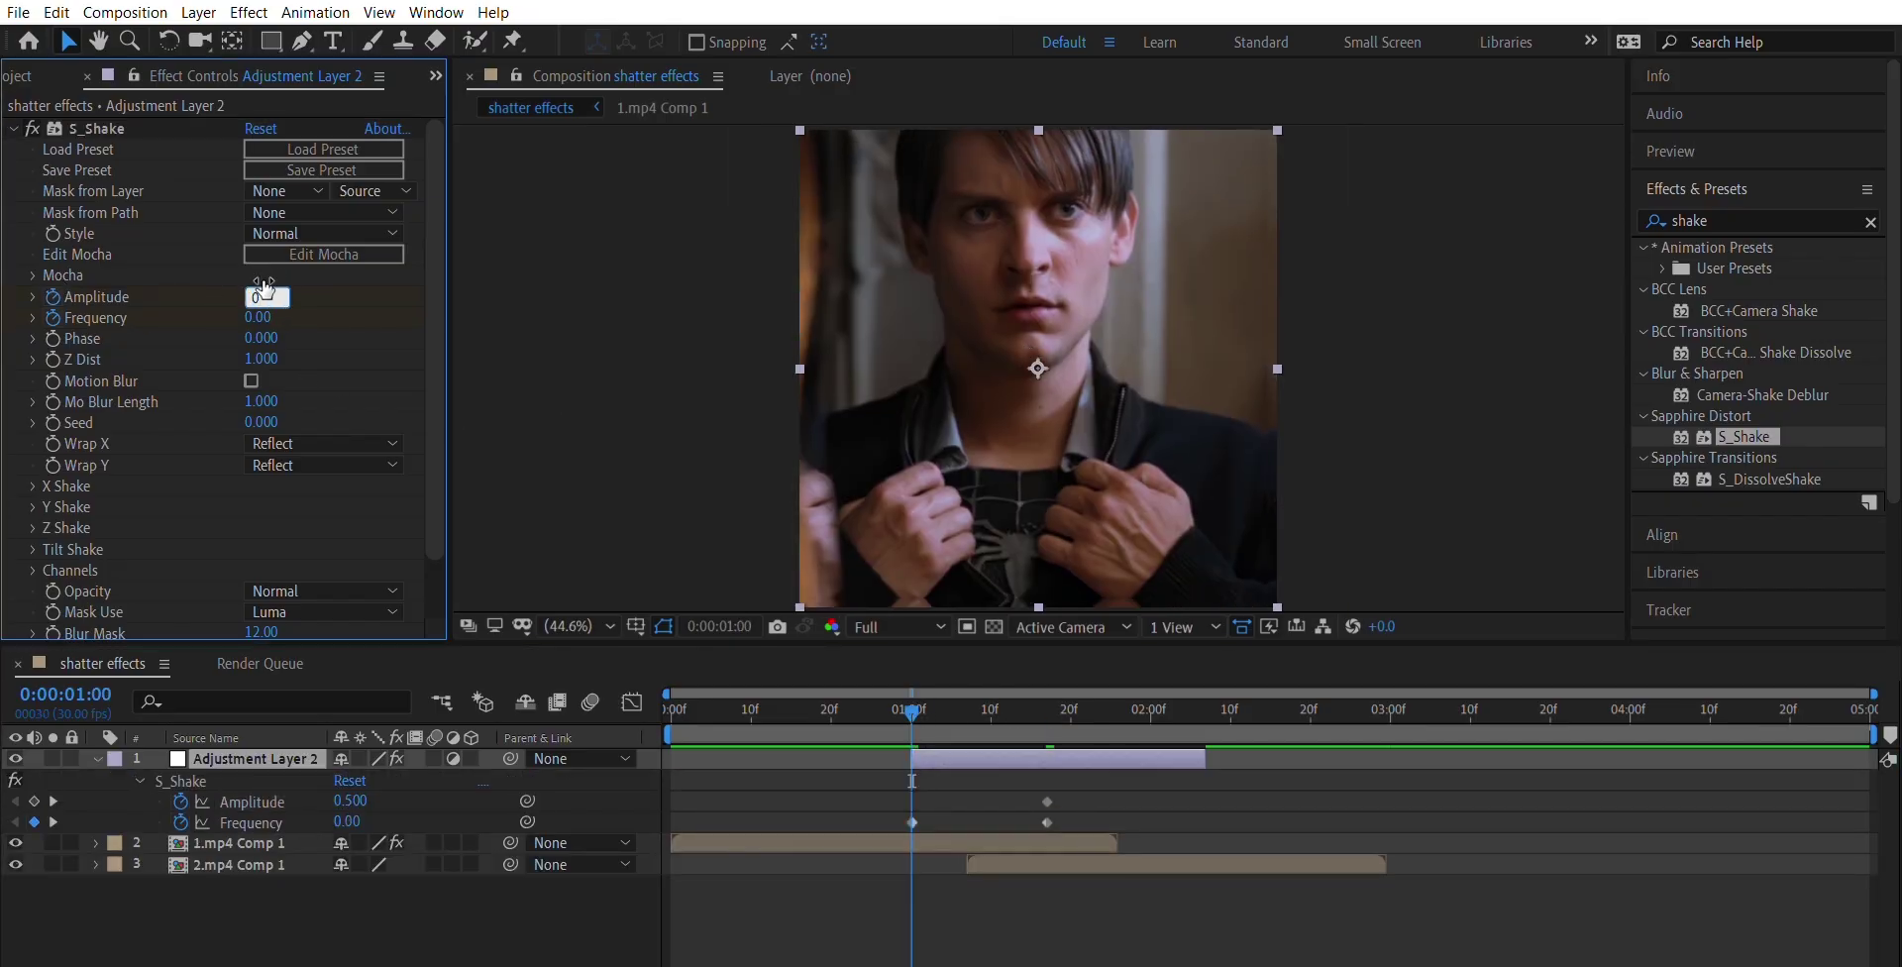
pyautogui.press('Return')
pyautogui.click(984, 759)
# Step: Set the shake's Amplitude and Frequency back to 0 at 0:00:02:06
pyautogui.click(1198, 692)
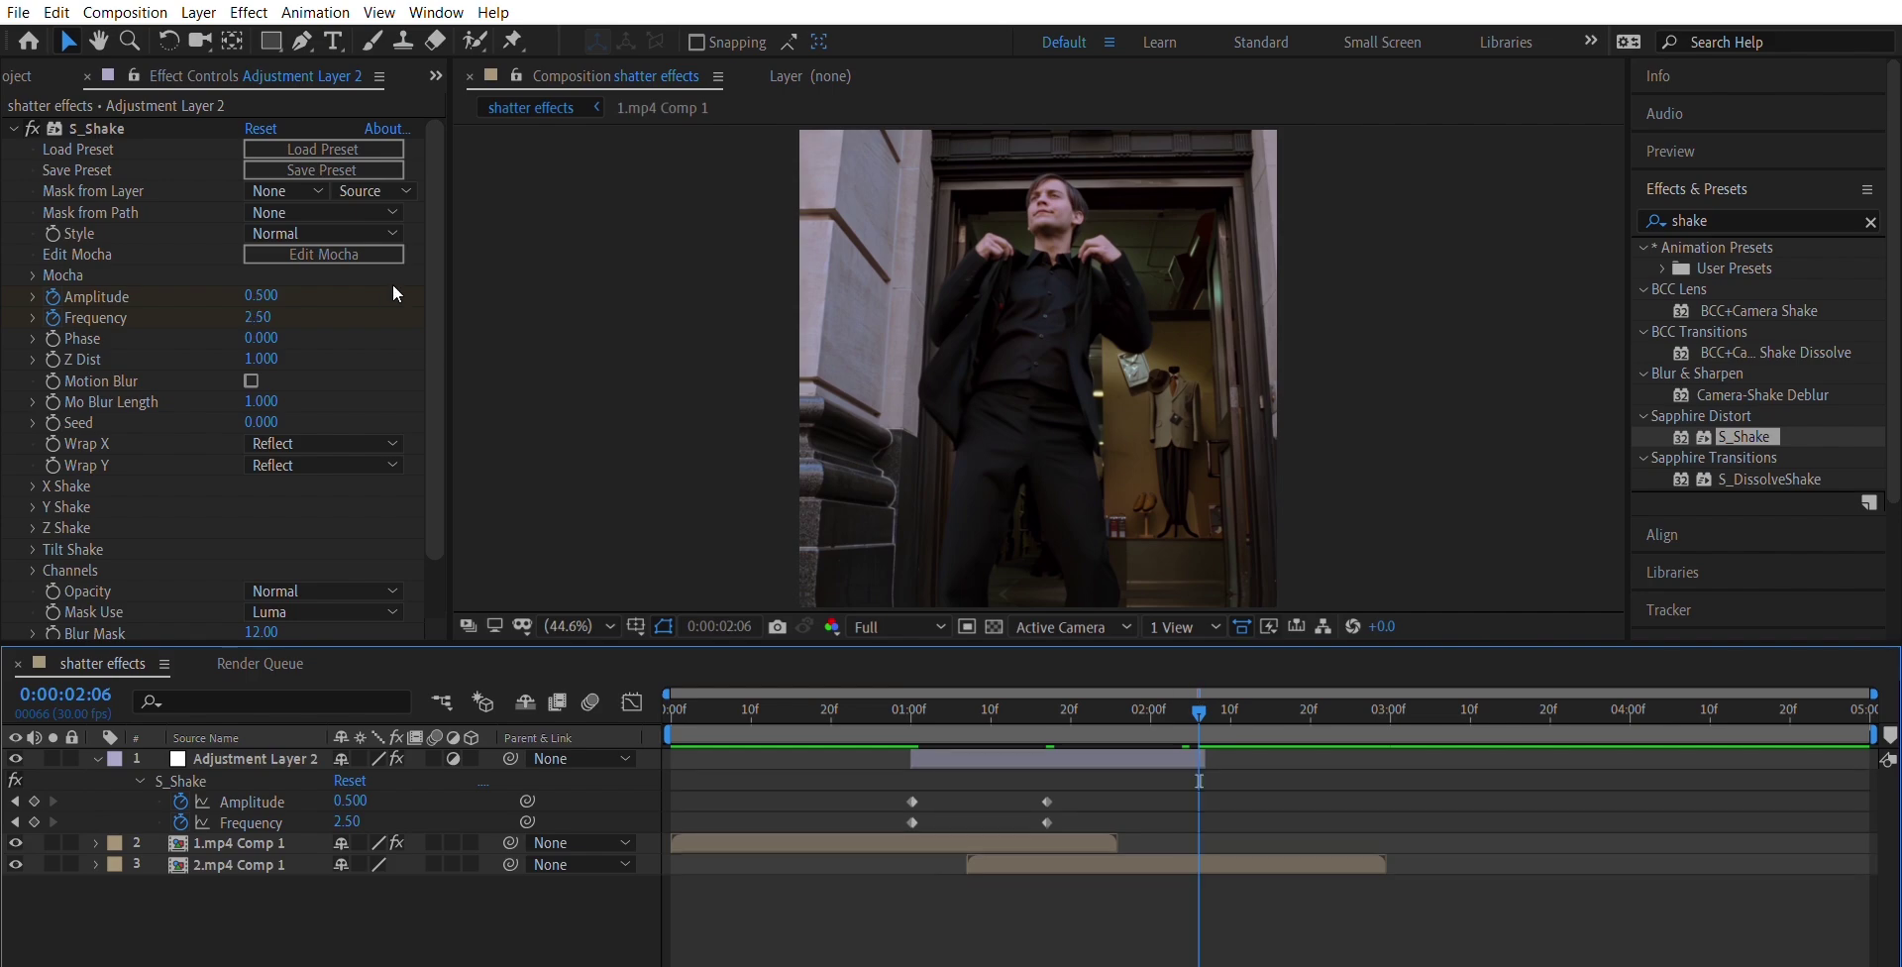
pyautogui.click(264, 296)
pyautogui.write('0')
pyautogui.press('Return')
pyautogui.click(260, 318)
pyautogui.write('0')
pyautogui.press('Return')
pyautogui.press('Return')
# Step: Apply Easy Ease to all the Amplitude and Frequency keyframes of the shake
pyautogui.moveTo(1220, 825); pyautogui.dragTo(865, 798)
pyautogui.press('F9')
pyautogui.click(865, 798)
# Step: Reshape the shake's Amplitude curve in the graph editor with its keyframe handles, sharpening the peak at 0:00:01:17
pyautogui.moveTo(1201, 760); pyautogui.dragTo(876, 830)
pyautogui.hotkey('shift', 'F3')
pyautogui.click(1099, 717)
pyautogui.click(911, 918)
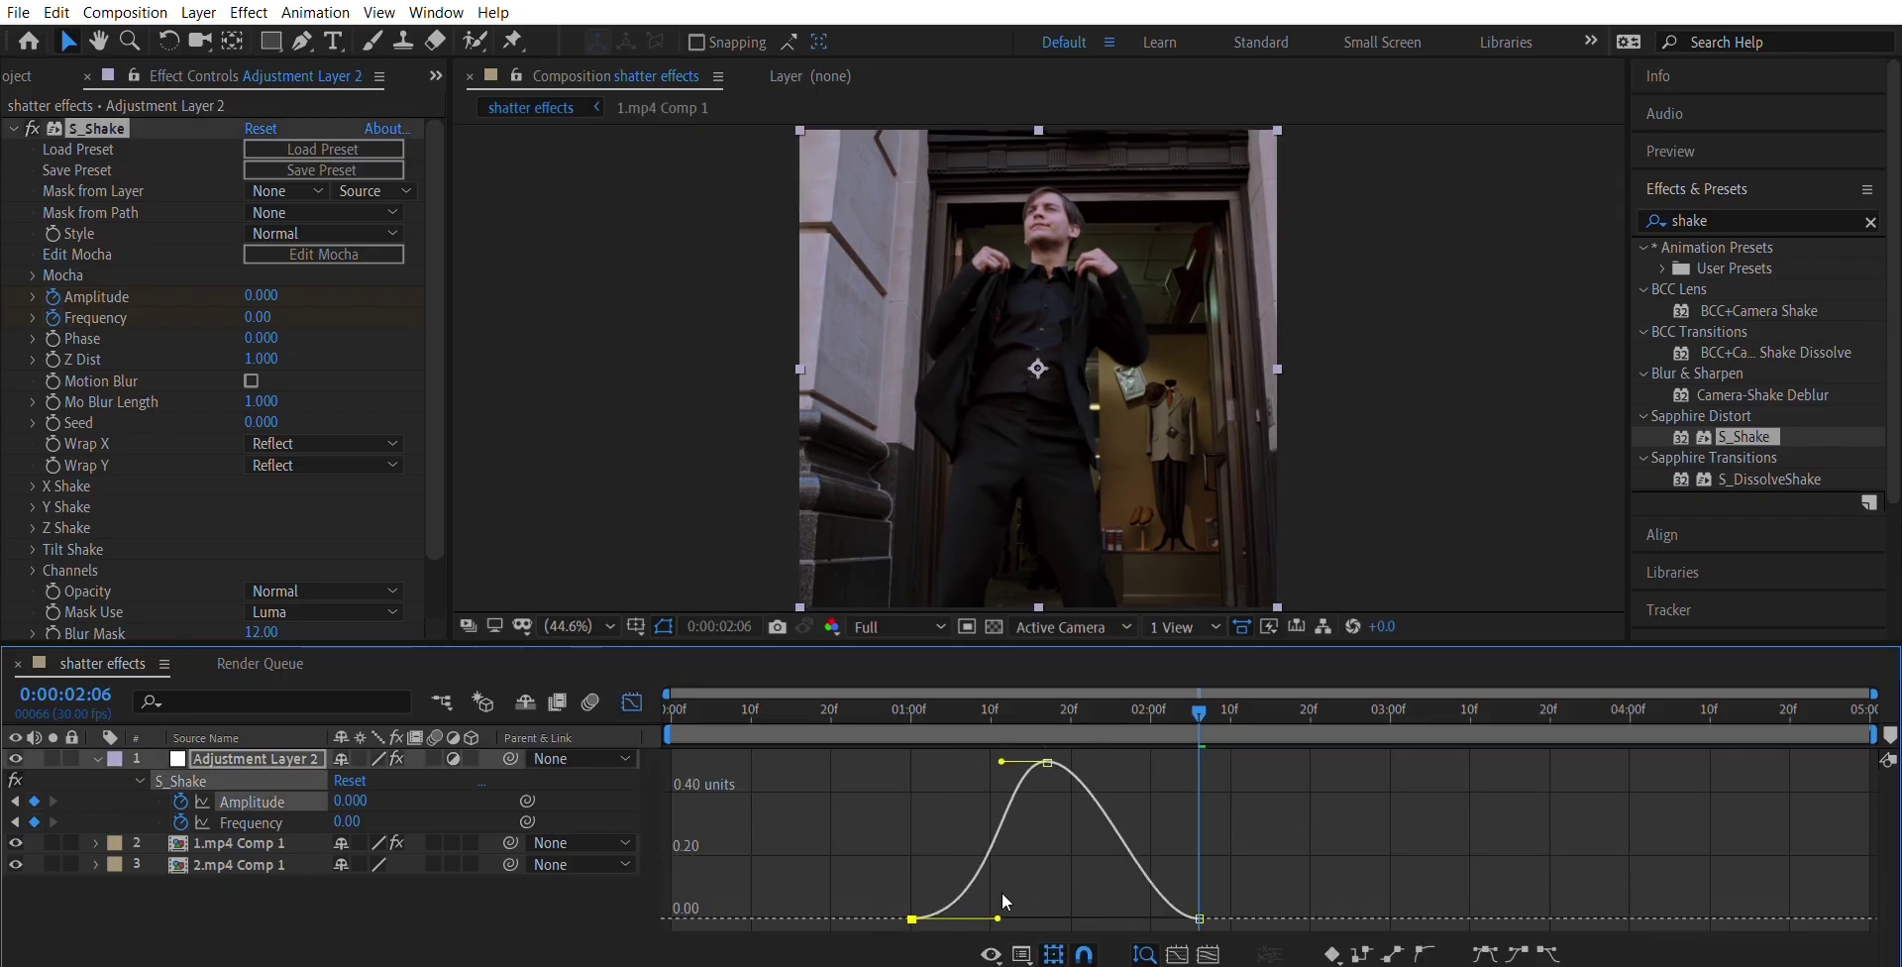
pyautogui.moveTo(1218, 936); pyautogui.dragTo(1084, 903)
pyautogui.moveTo(1097, 758); pyautogui.dragTo(994, 780)
pyautogui.click(634, 699)
# Step: Reshape the shake's Frequency curve into a sharper peak with longer outer handles, and collapse the layer's keyframes
pyautogui.moveTo(1215, 834); pyautogui.dragTo(871, 812)
pyautogui.click(632, 701)
pyautogui.moveTo(1251, 872); pyautogui.dragTo(825, 922)
pyautogui.moveTo(956, 900); pyautogui.dragTo(1020, 895)
pyautogui.click(1002, 763)
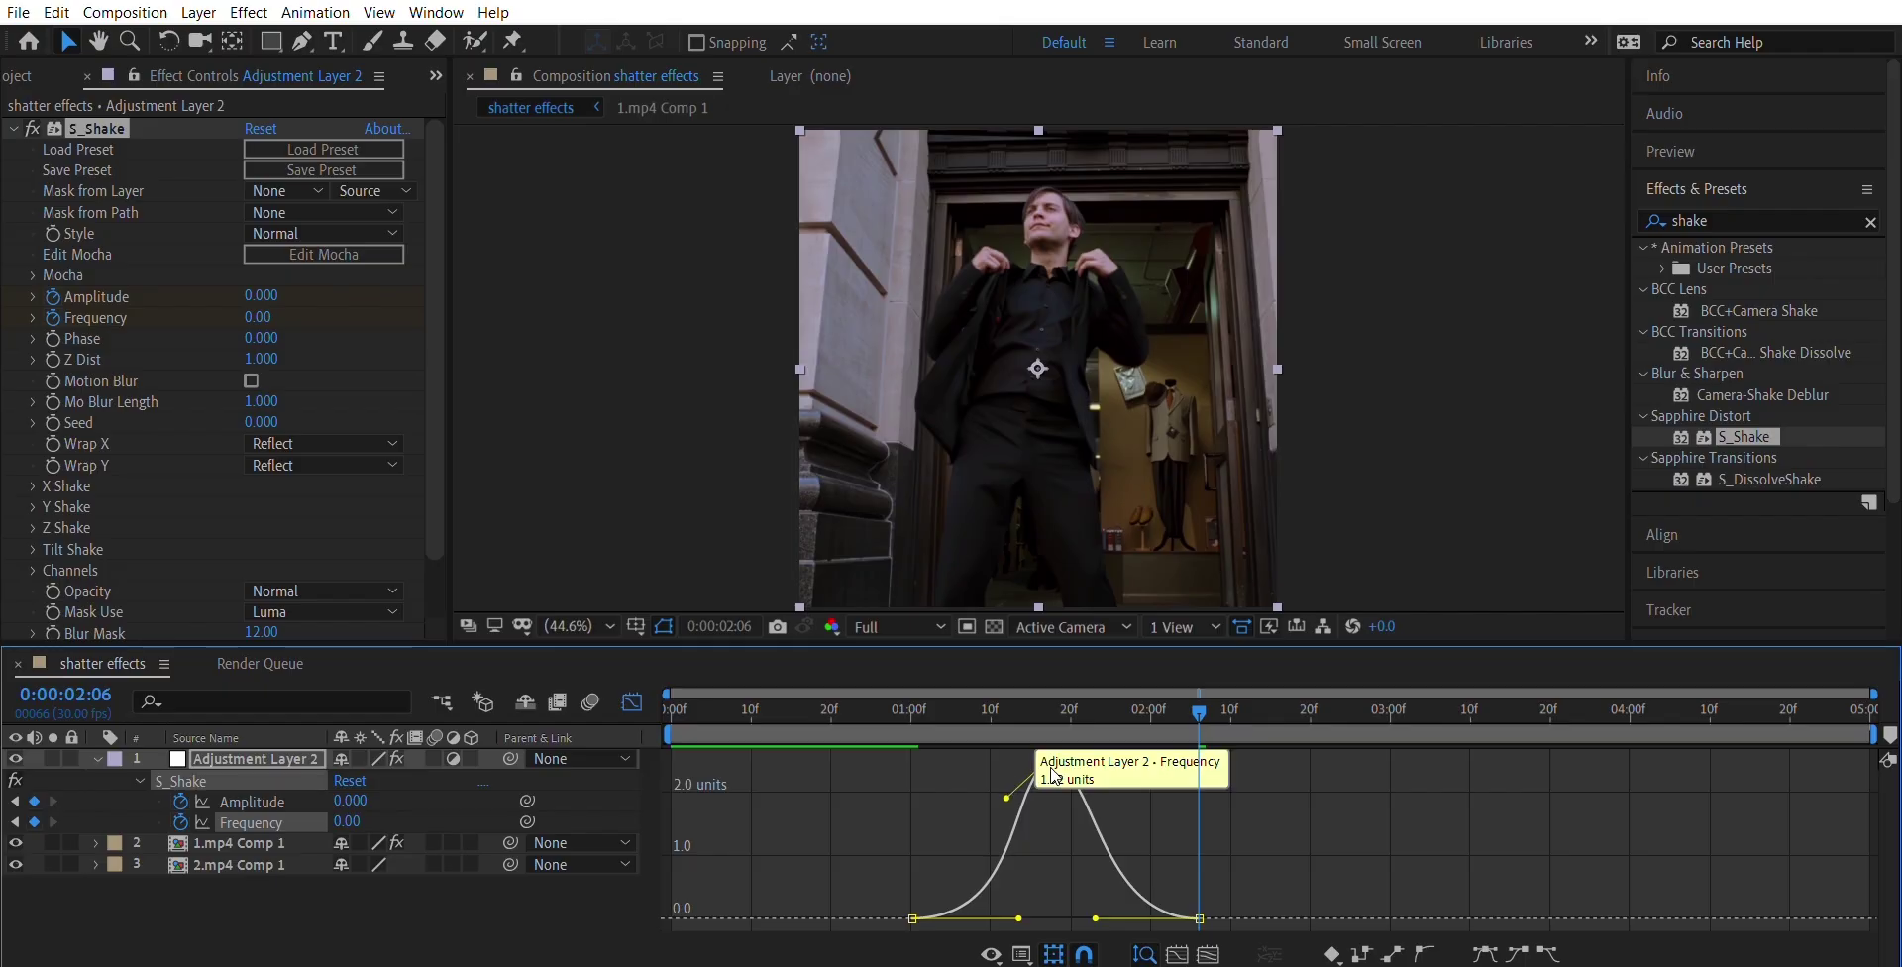
pyautogui.moveTo(1097, 761); pyautogui.dragTo(1089, 782)
pyautogui.click(632, 701)
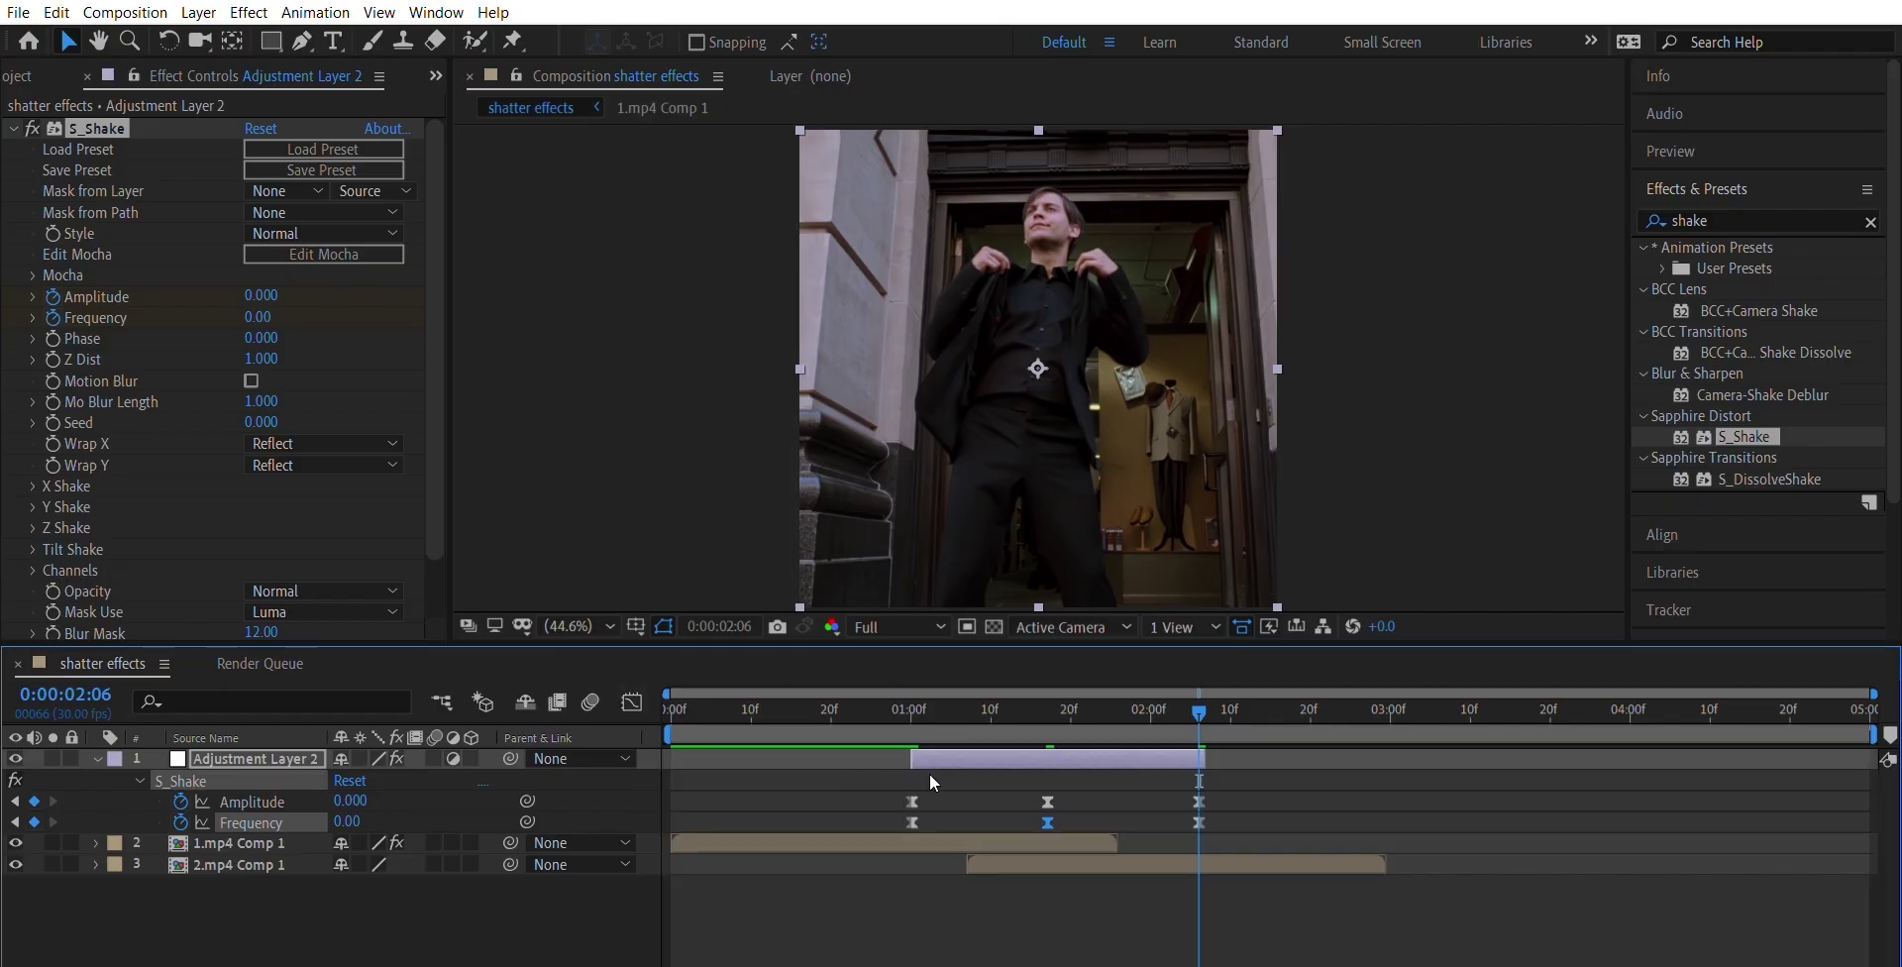
pyautogui.press('u')
# Step: Apply S_BlurMoCurves to 2.mp4 Comp 1 and add a starting Z Dist keyframe at 0:00:01:07
pyautogui.click(943, 842)
pyautogui.click(912, 711)
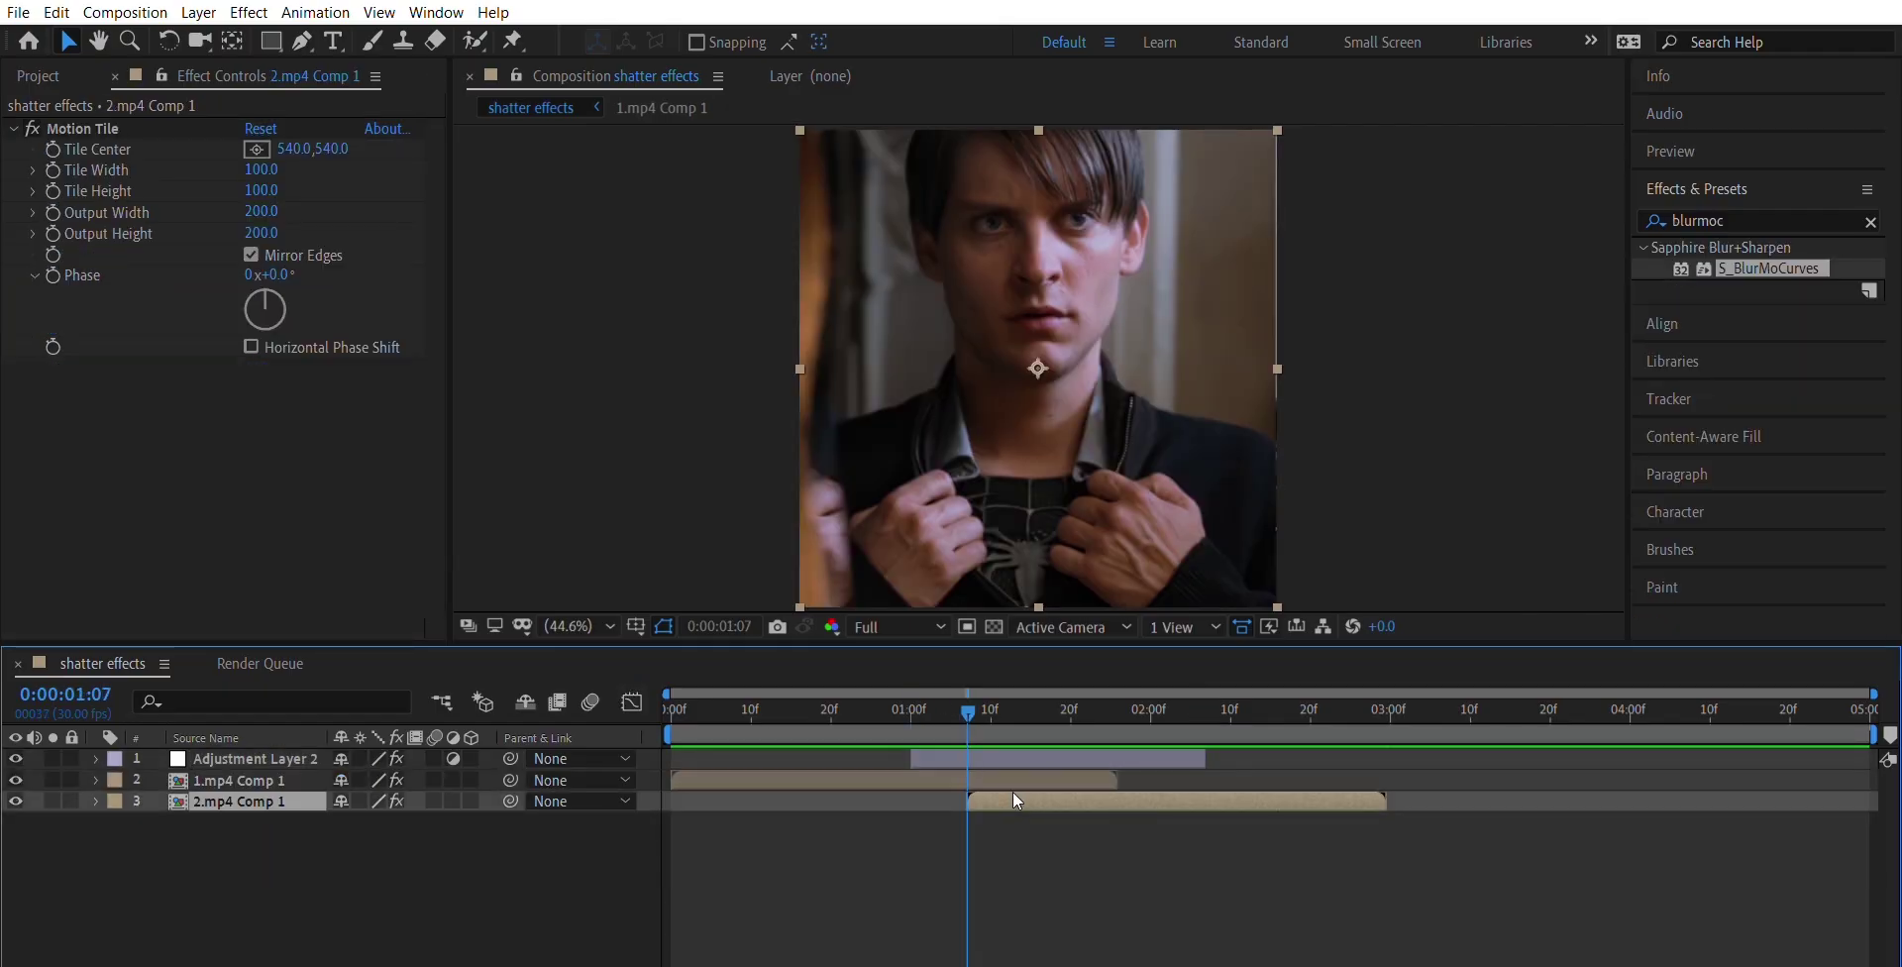
pyautogui.moveTo(1765, 268); pyautogui.dragTo(1042, 797)
pyautogui.click(53, 317)
# Step: Set Z Dist to 0.65 at 0:00:02:29 and move the blur centre onto the man's face, about 567, 155
pyautogui.moveTo(1308, 705); pyautogui.dragTo(1384, 691)
pyautogui.click(260, 317)
pyautogui.write('0.65')
pyautogui.press('Return')
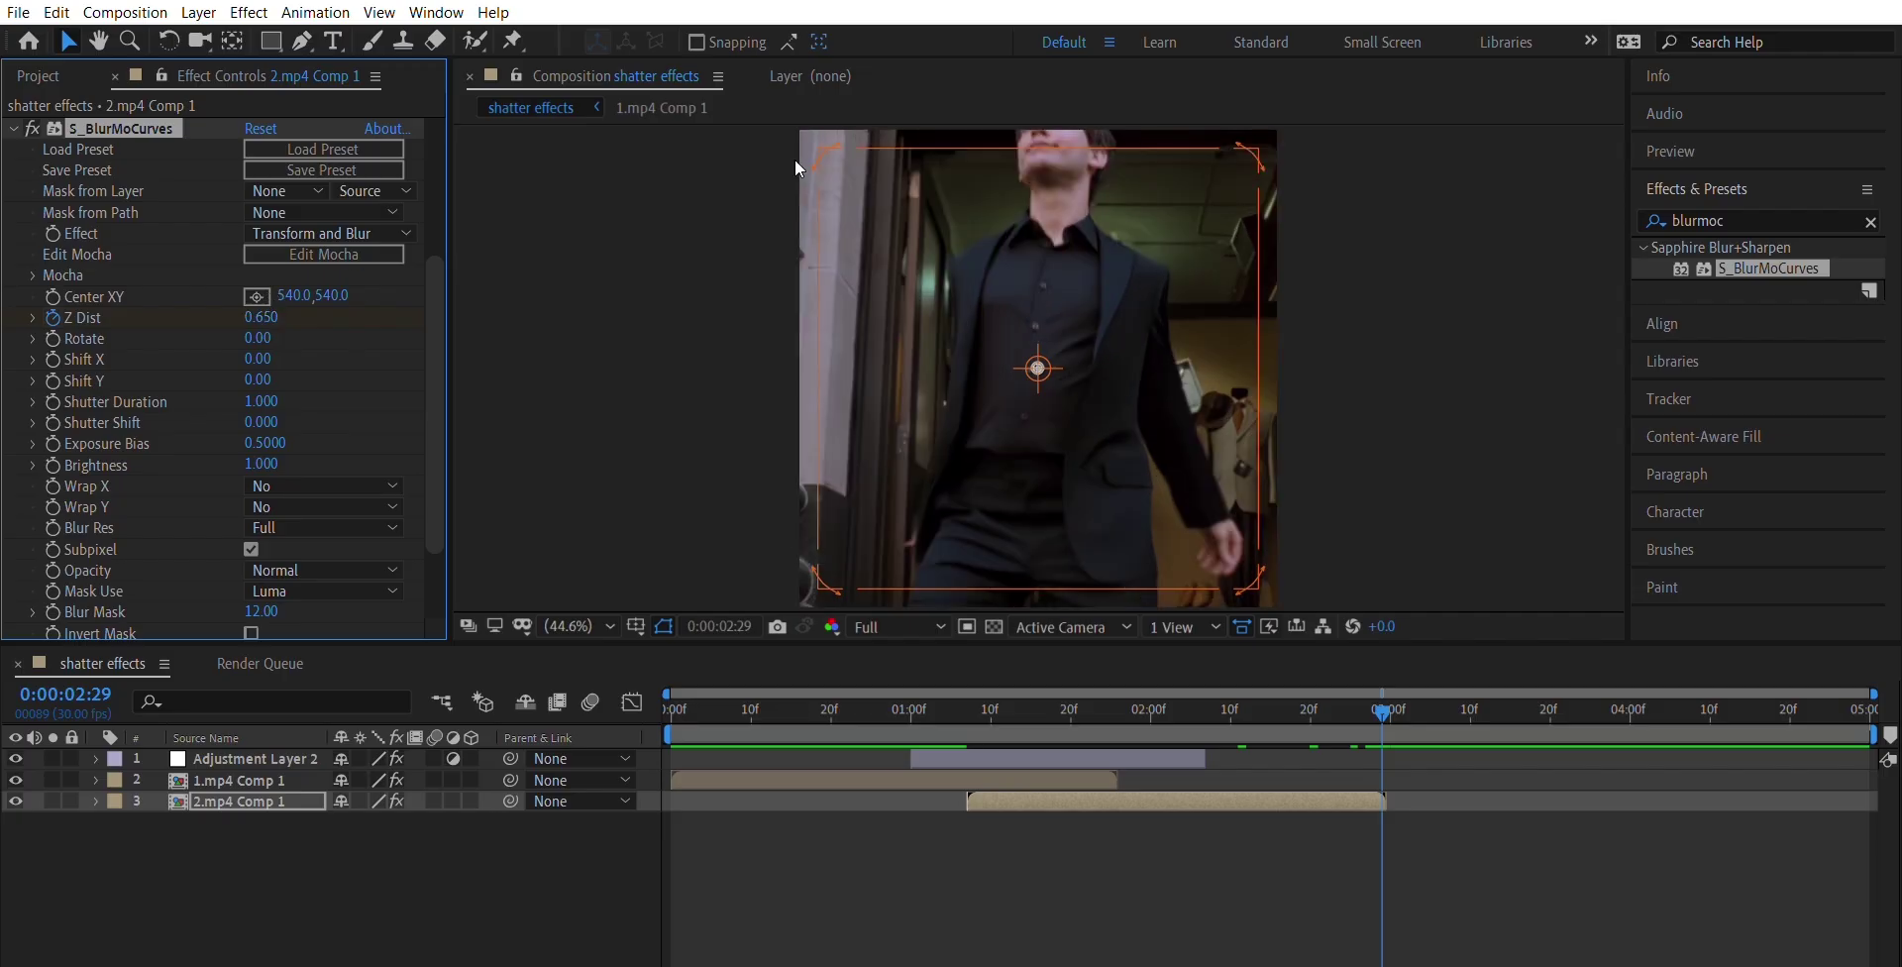
pyautogui.moveTo(1040, 364); pyautogui.dragTo(1063, 182)
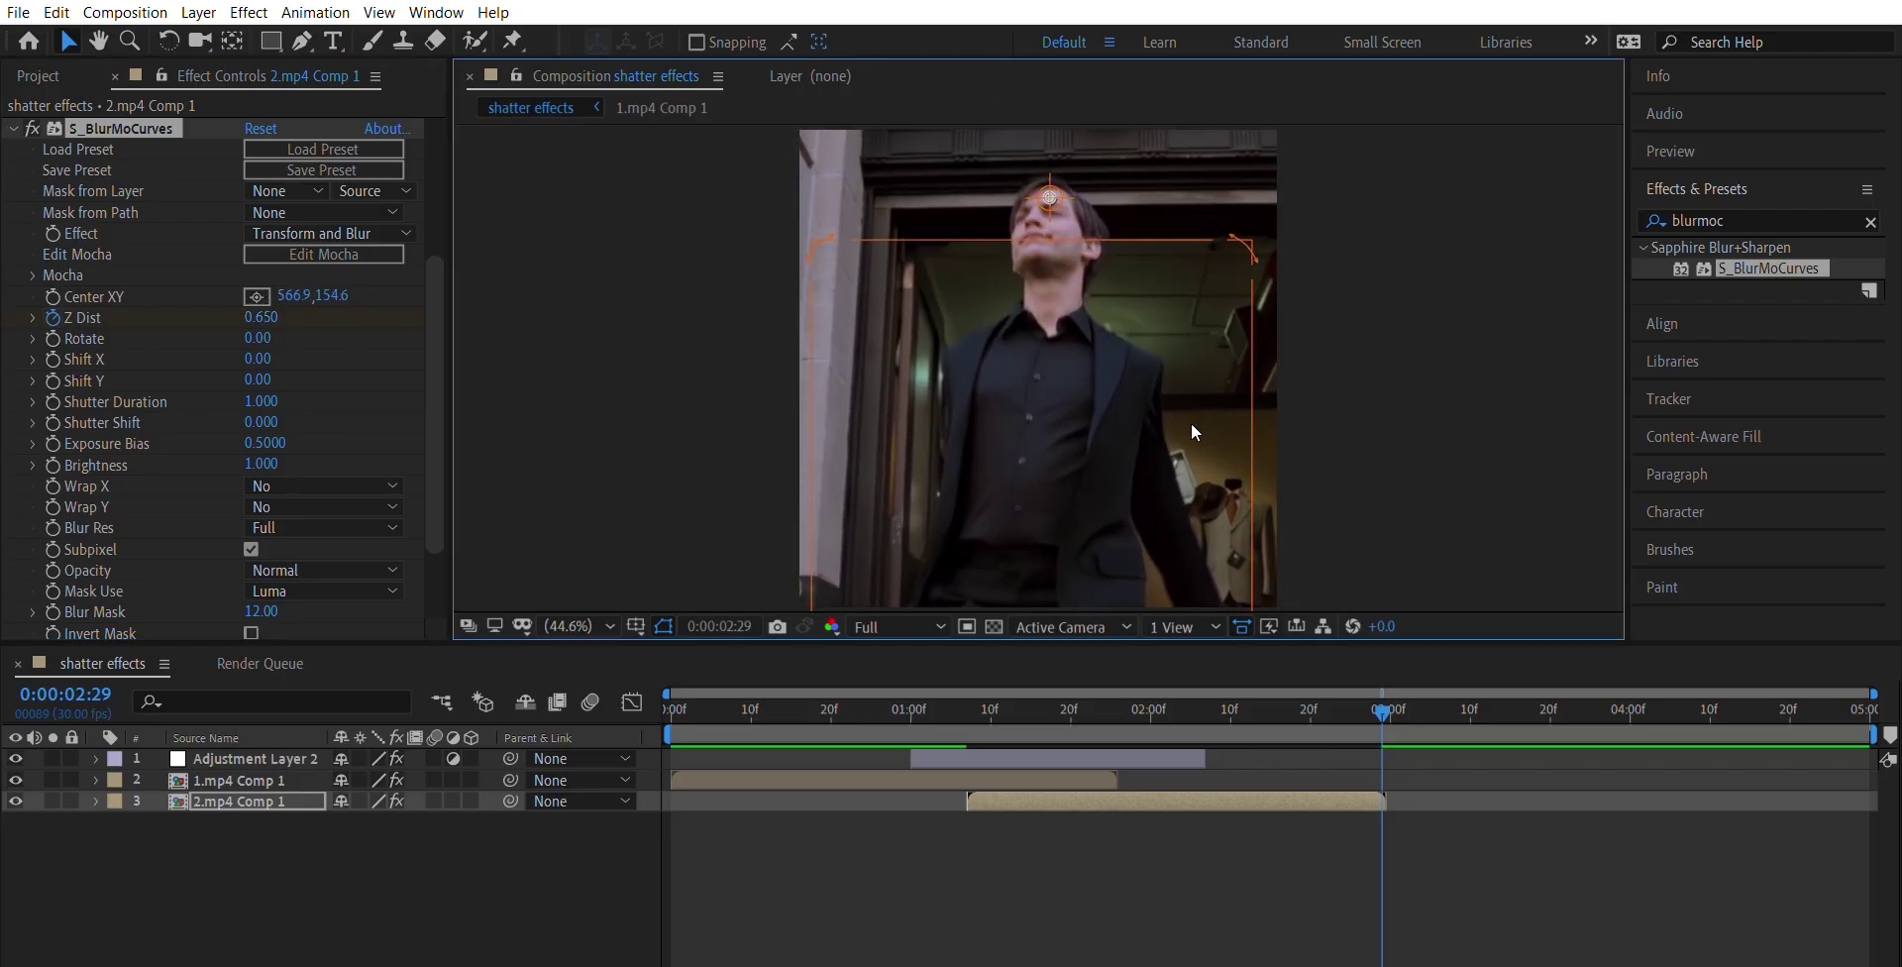
# Step: Easy ease the Z Dist keyframes and shape their curve to change fast at the start and slow towards the end
pyautogui.press('u')
pyautogui.press('F9')
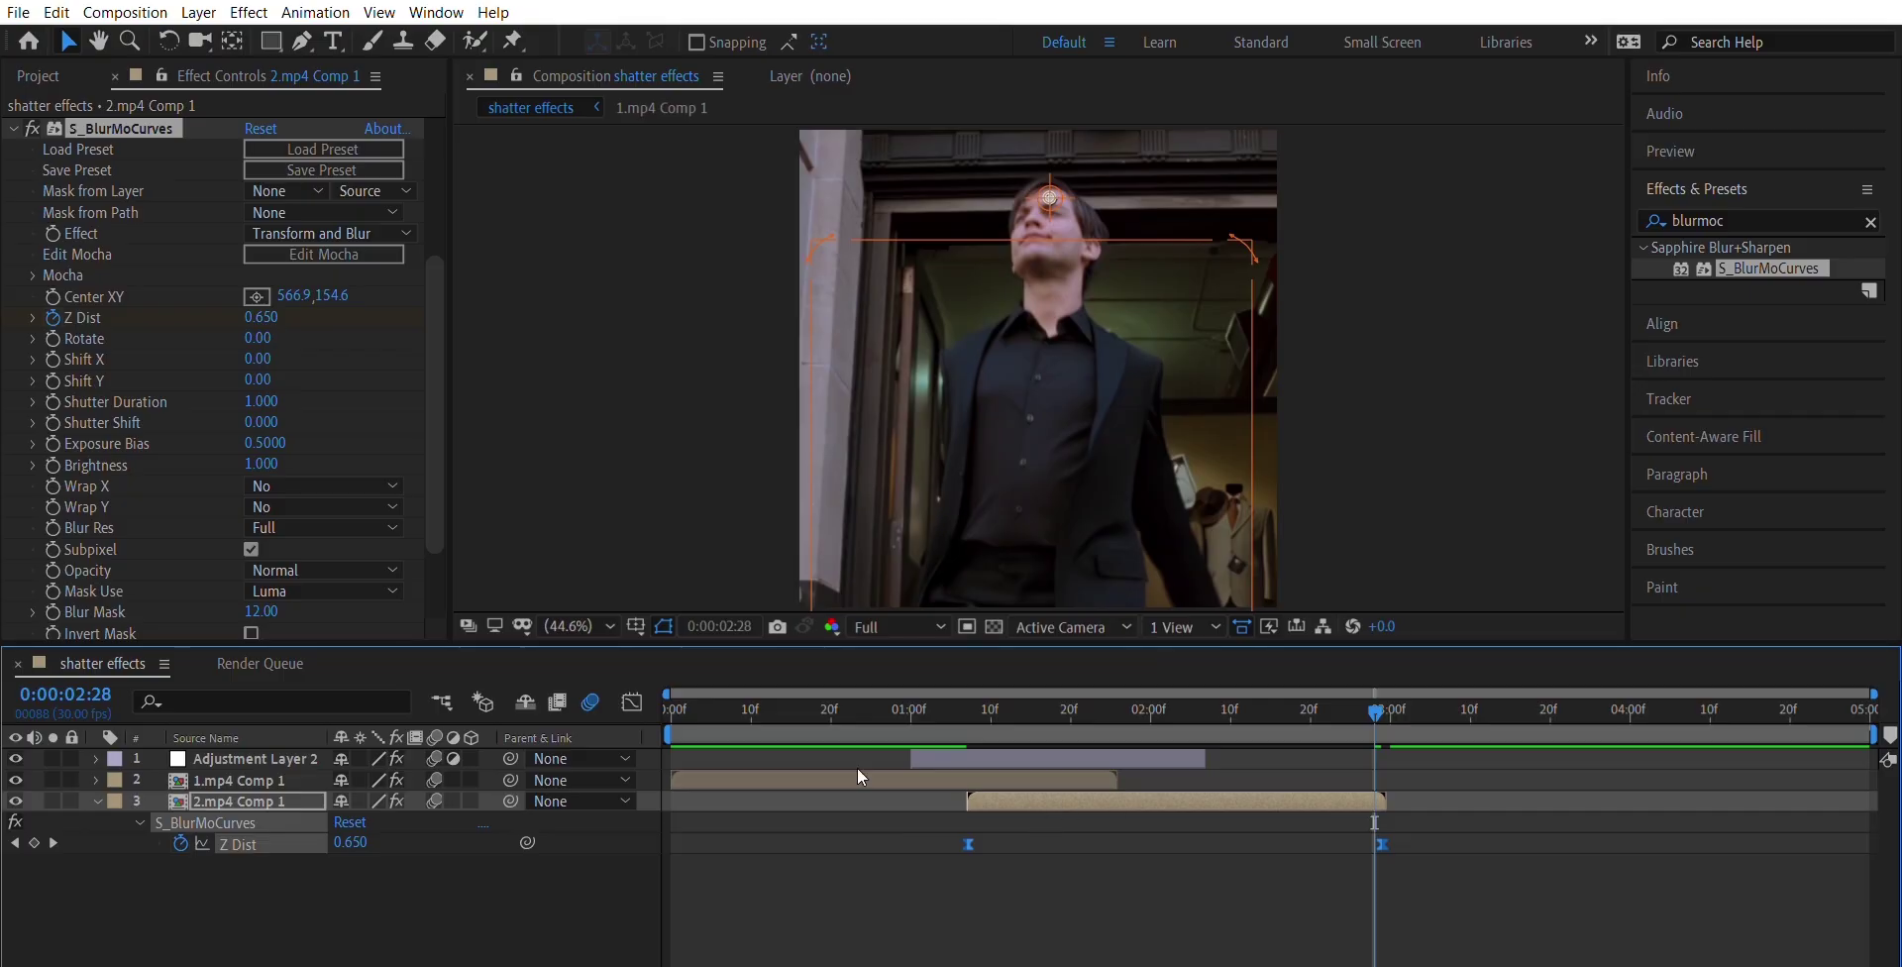
pyautogui.hotkey('shift', 'F3')
pyautogui.moveTo(1408, 877); pyautogui.dragTo(1003, 821)
pyautogui.moveTo(1123, 917); pyautogui.dragTo(1173, 878)
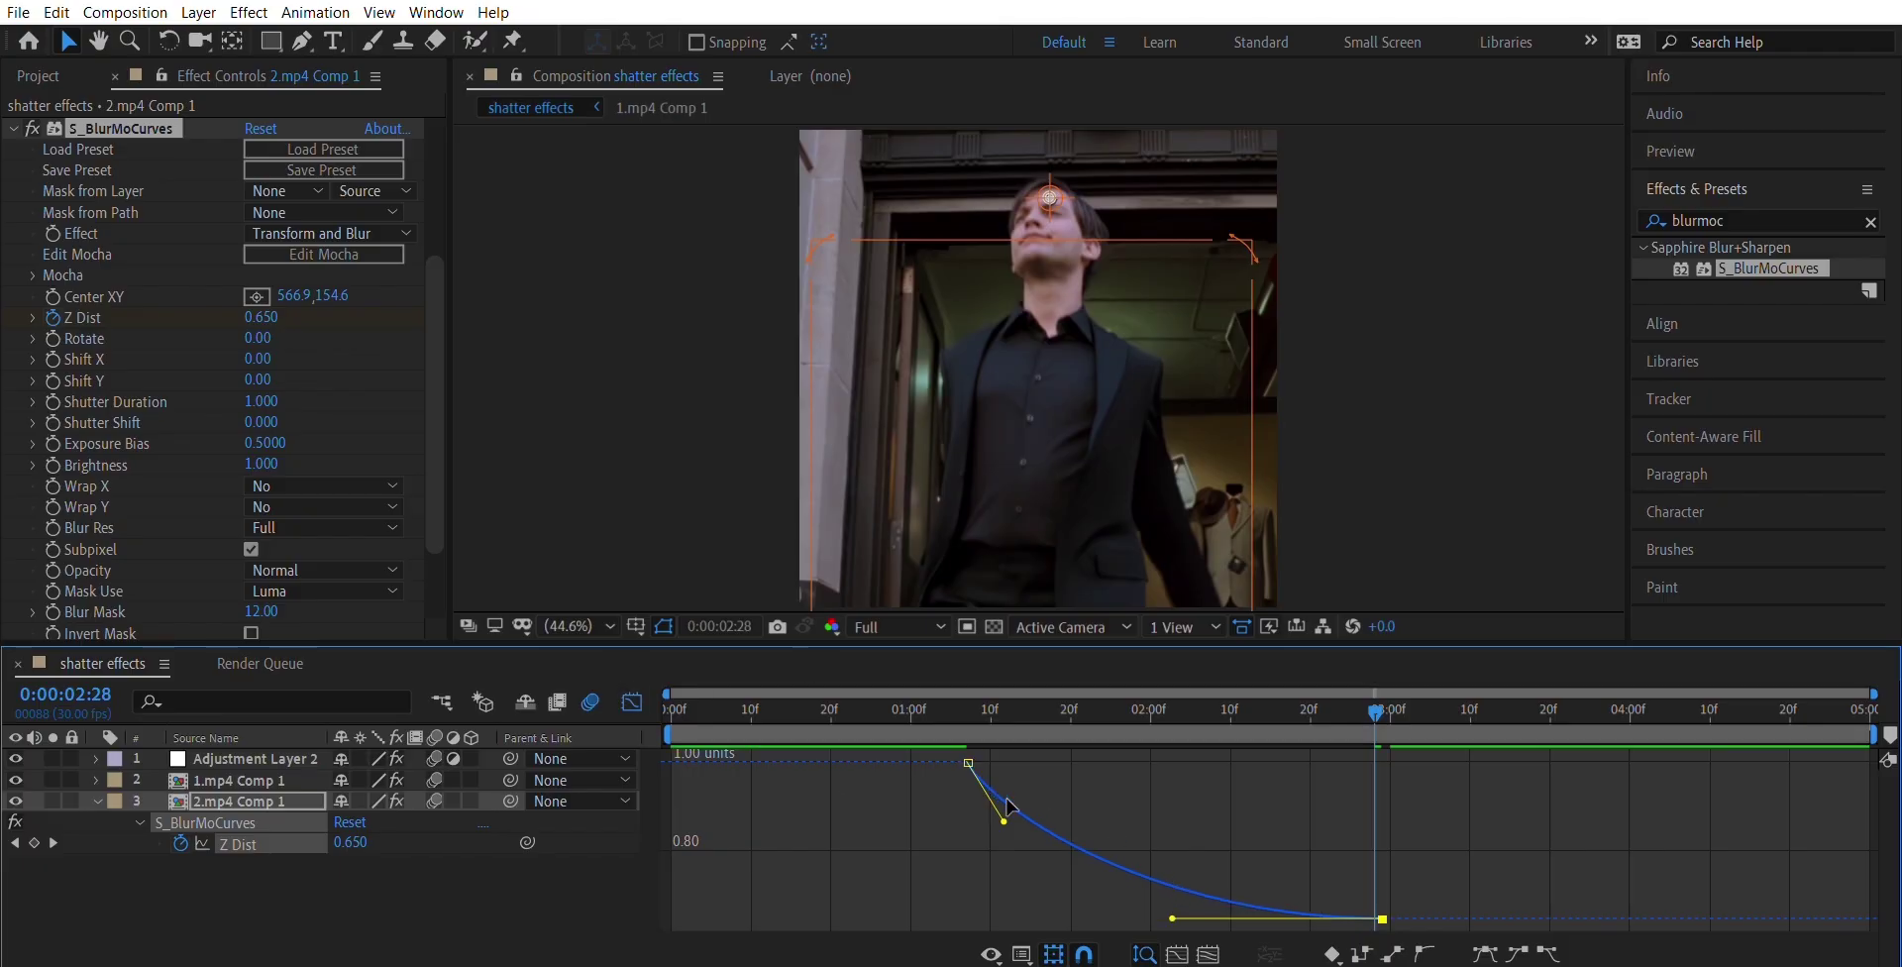
pyautogui.click(632, 699)
pyautogui.press('u')
pyautogui.click(968, 699)
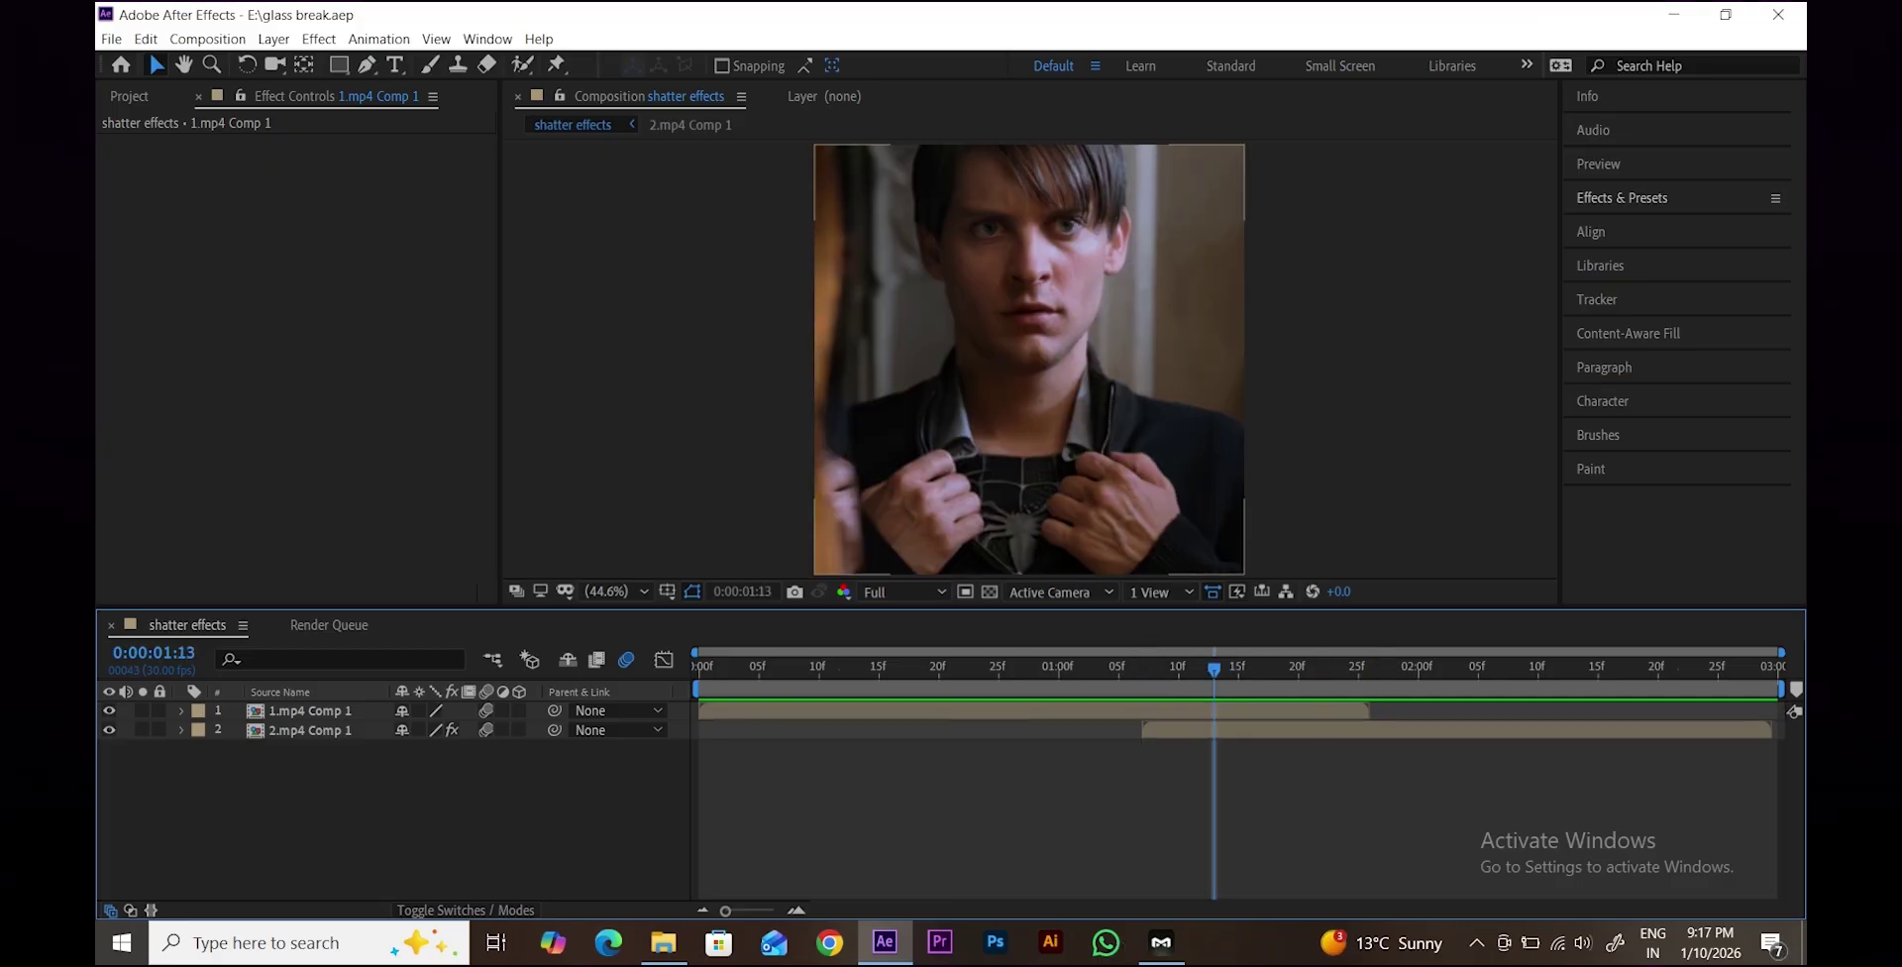
# Step: Apply the saved animation preset gujju glass break to 1.mp4 Comp 1 at 0:00:01:07
pyautogui.click(310, 710)
pyautogui.moveTo(1214, 670); pyautogui.dragTo(1143, 670)
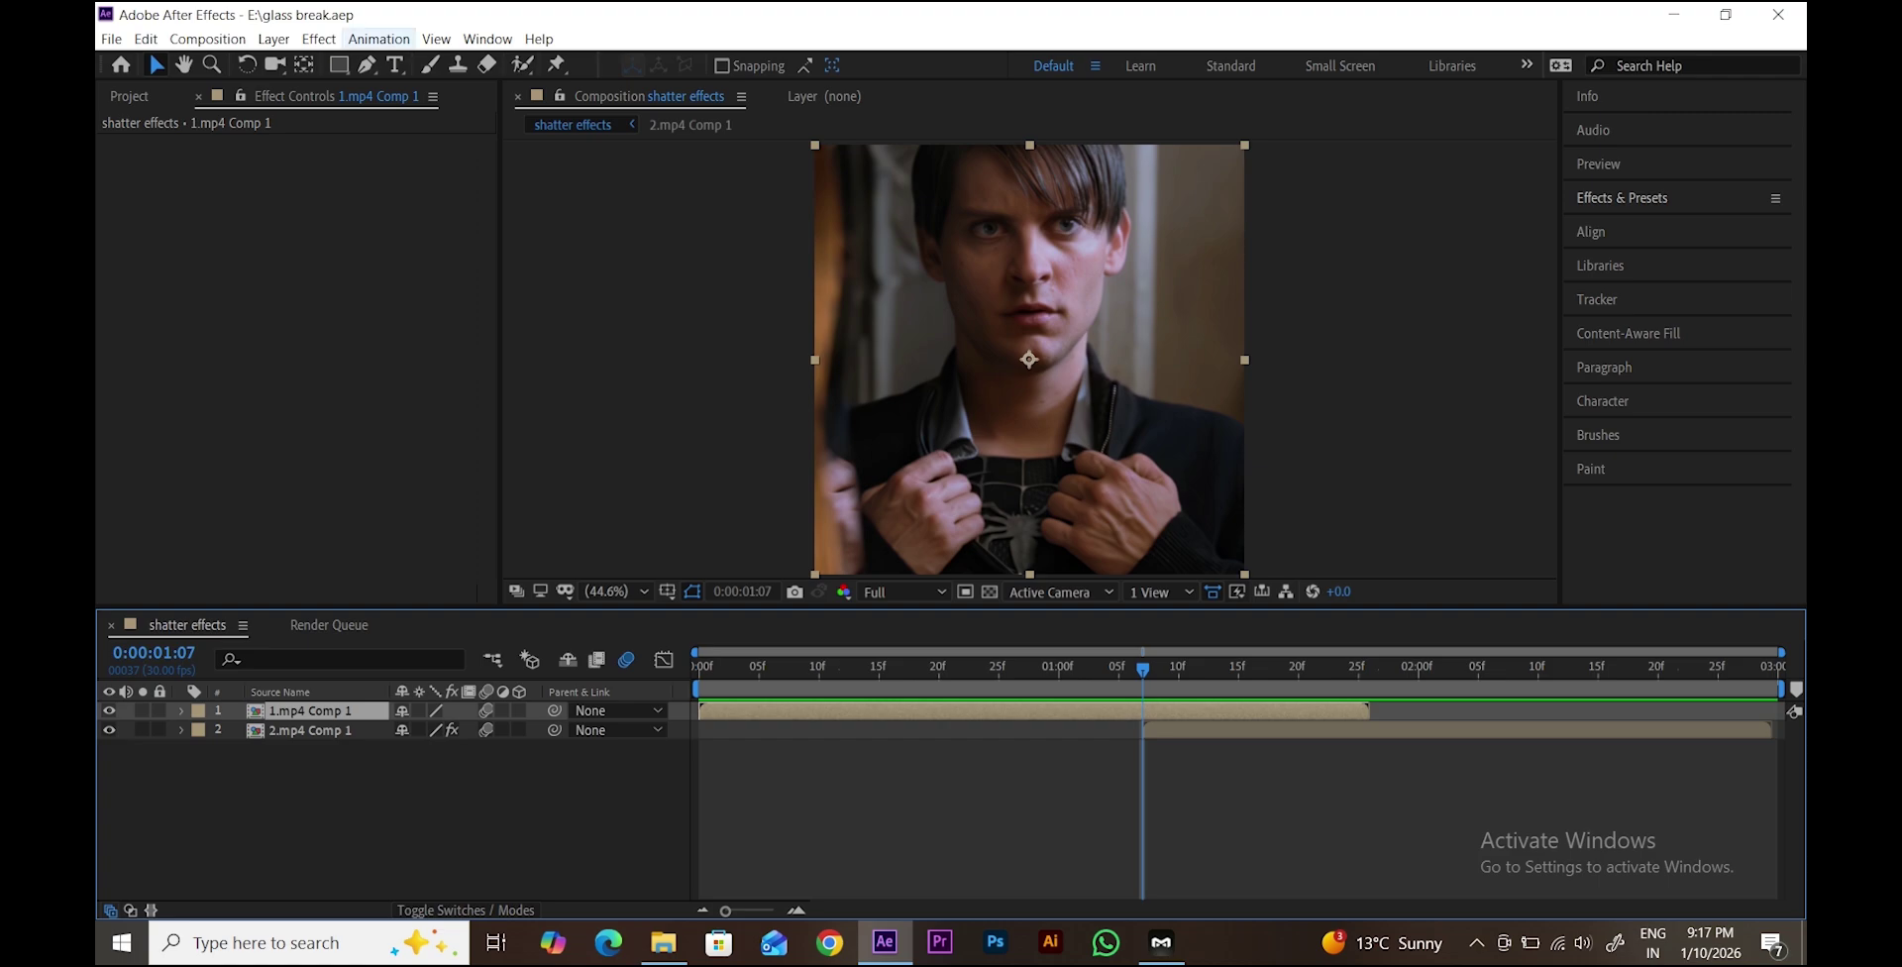
pyautogui.click(378, 38)
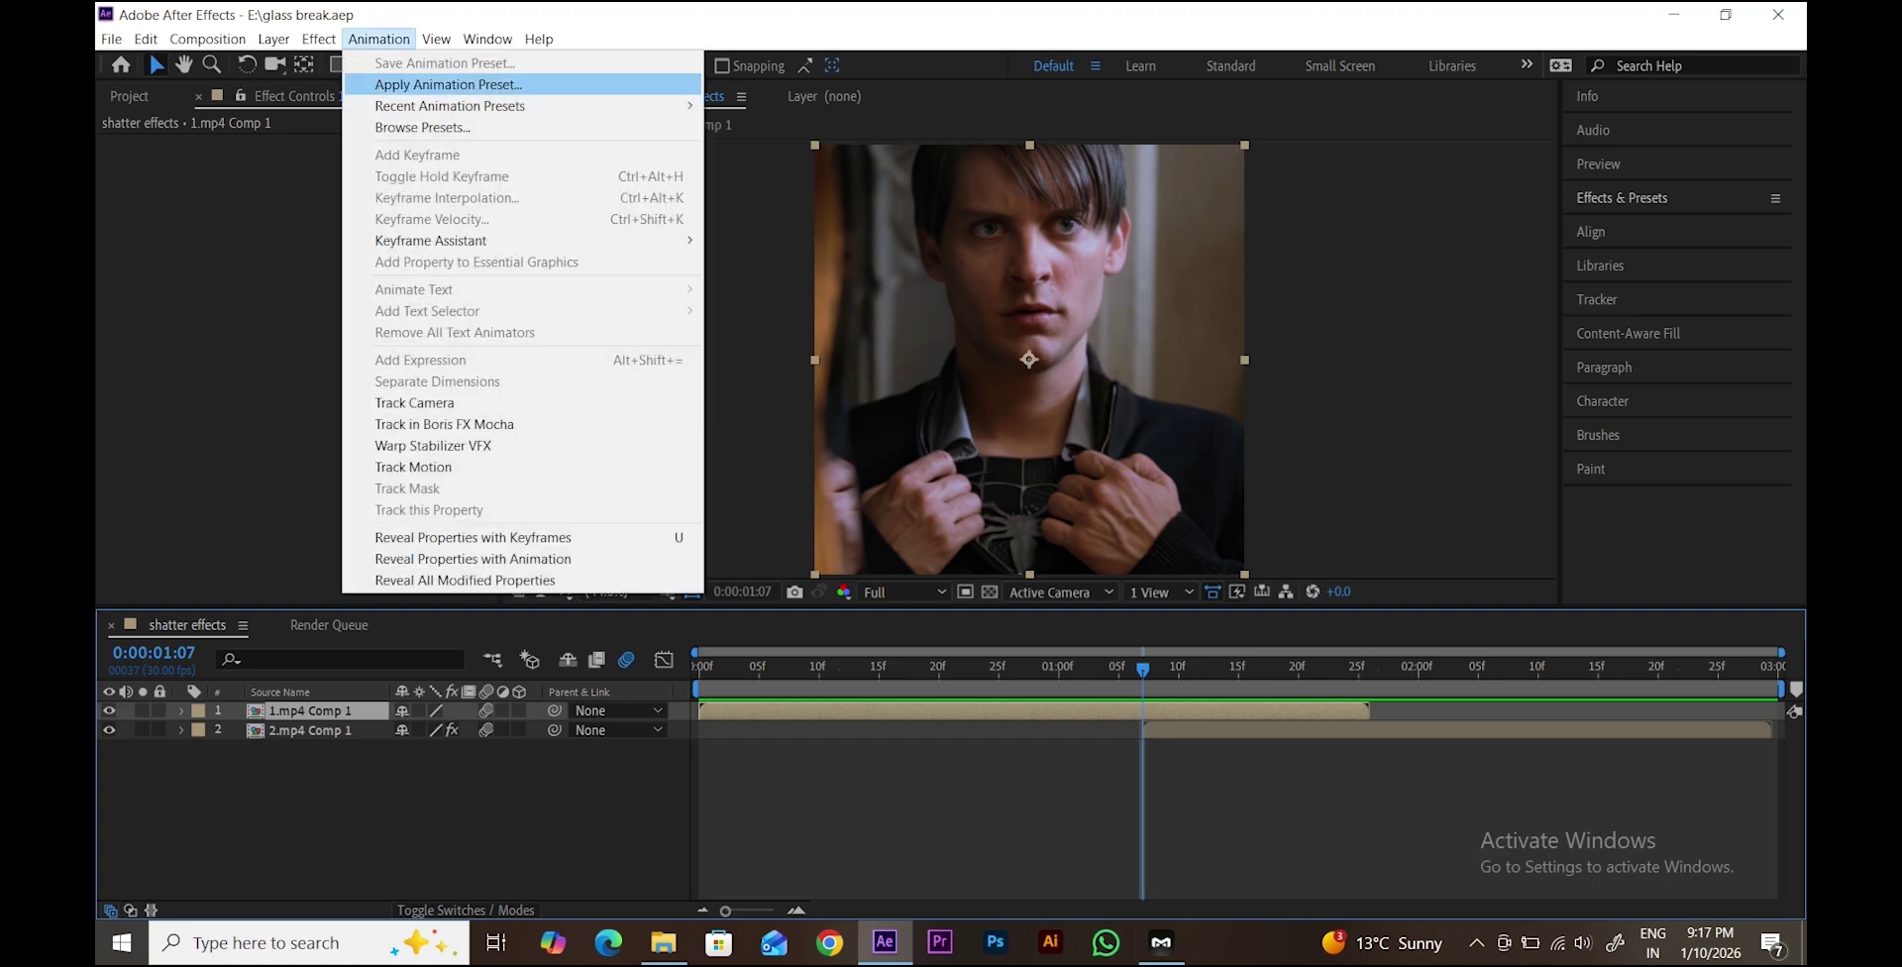
pyautogui.click(447, 84)
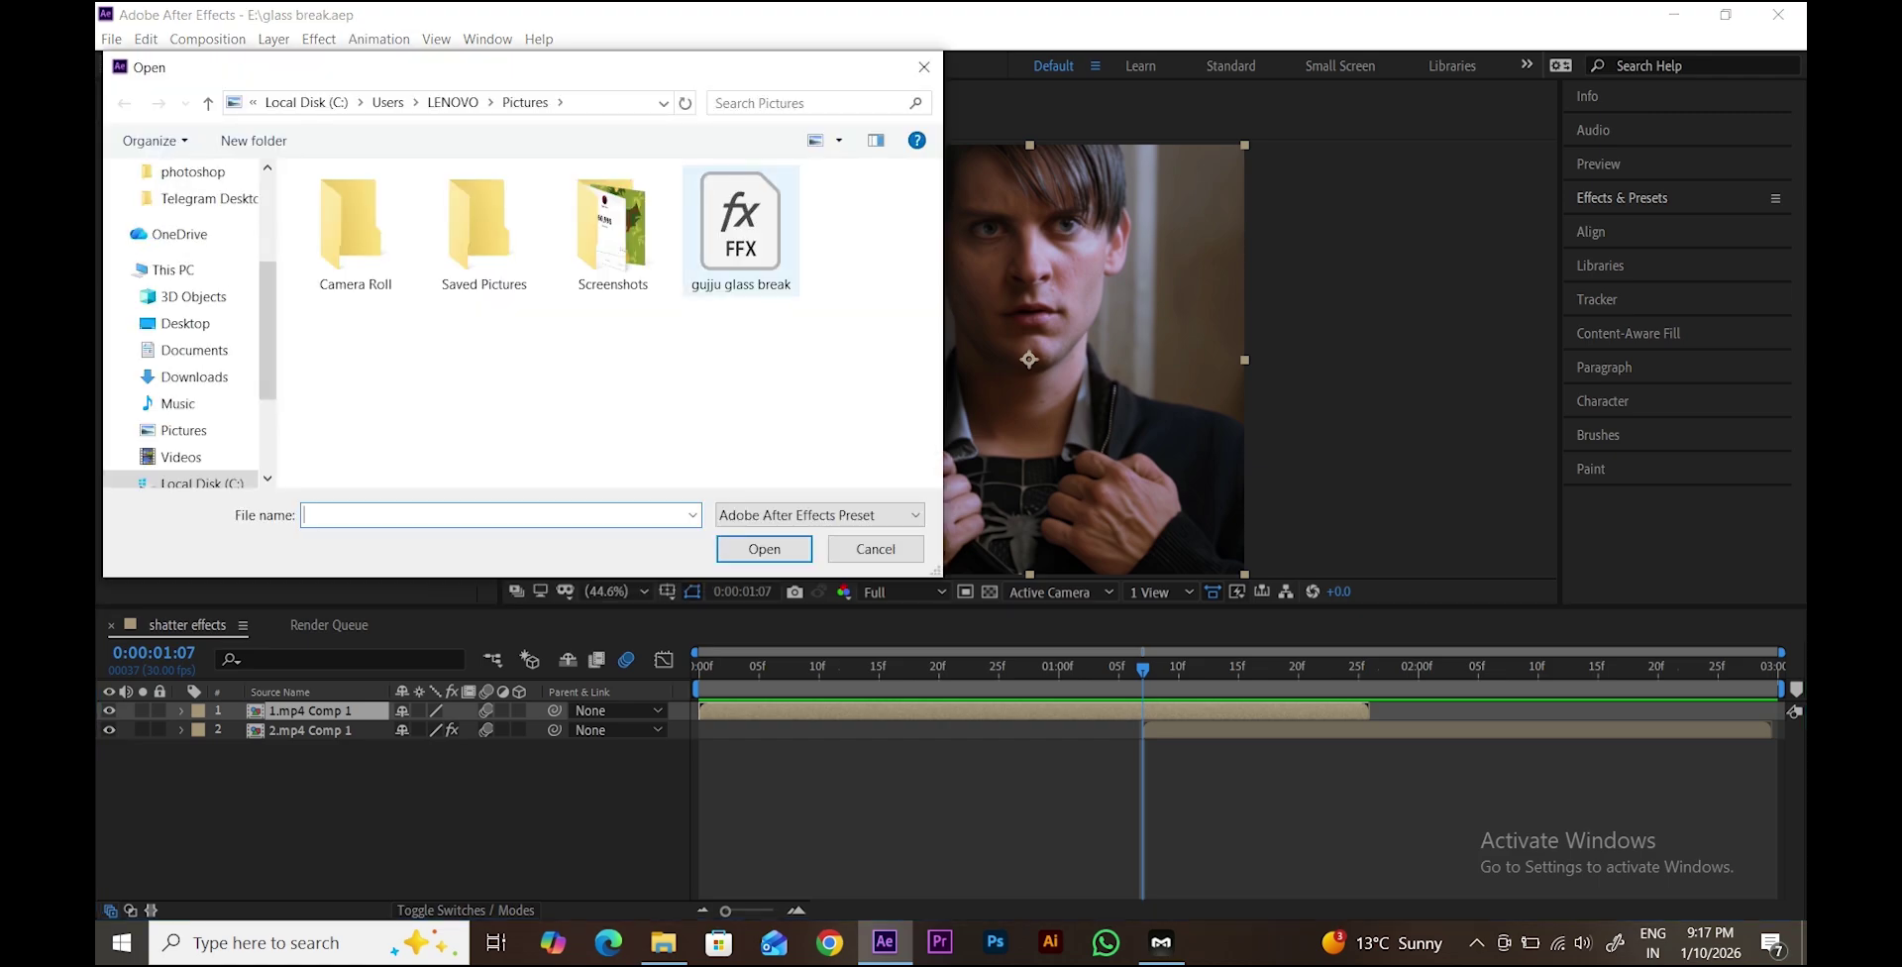
pyautogui.click(741, 233)
pyautogui.press('Return')
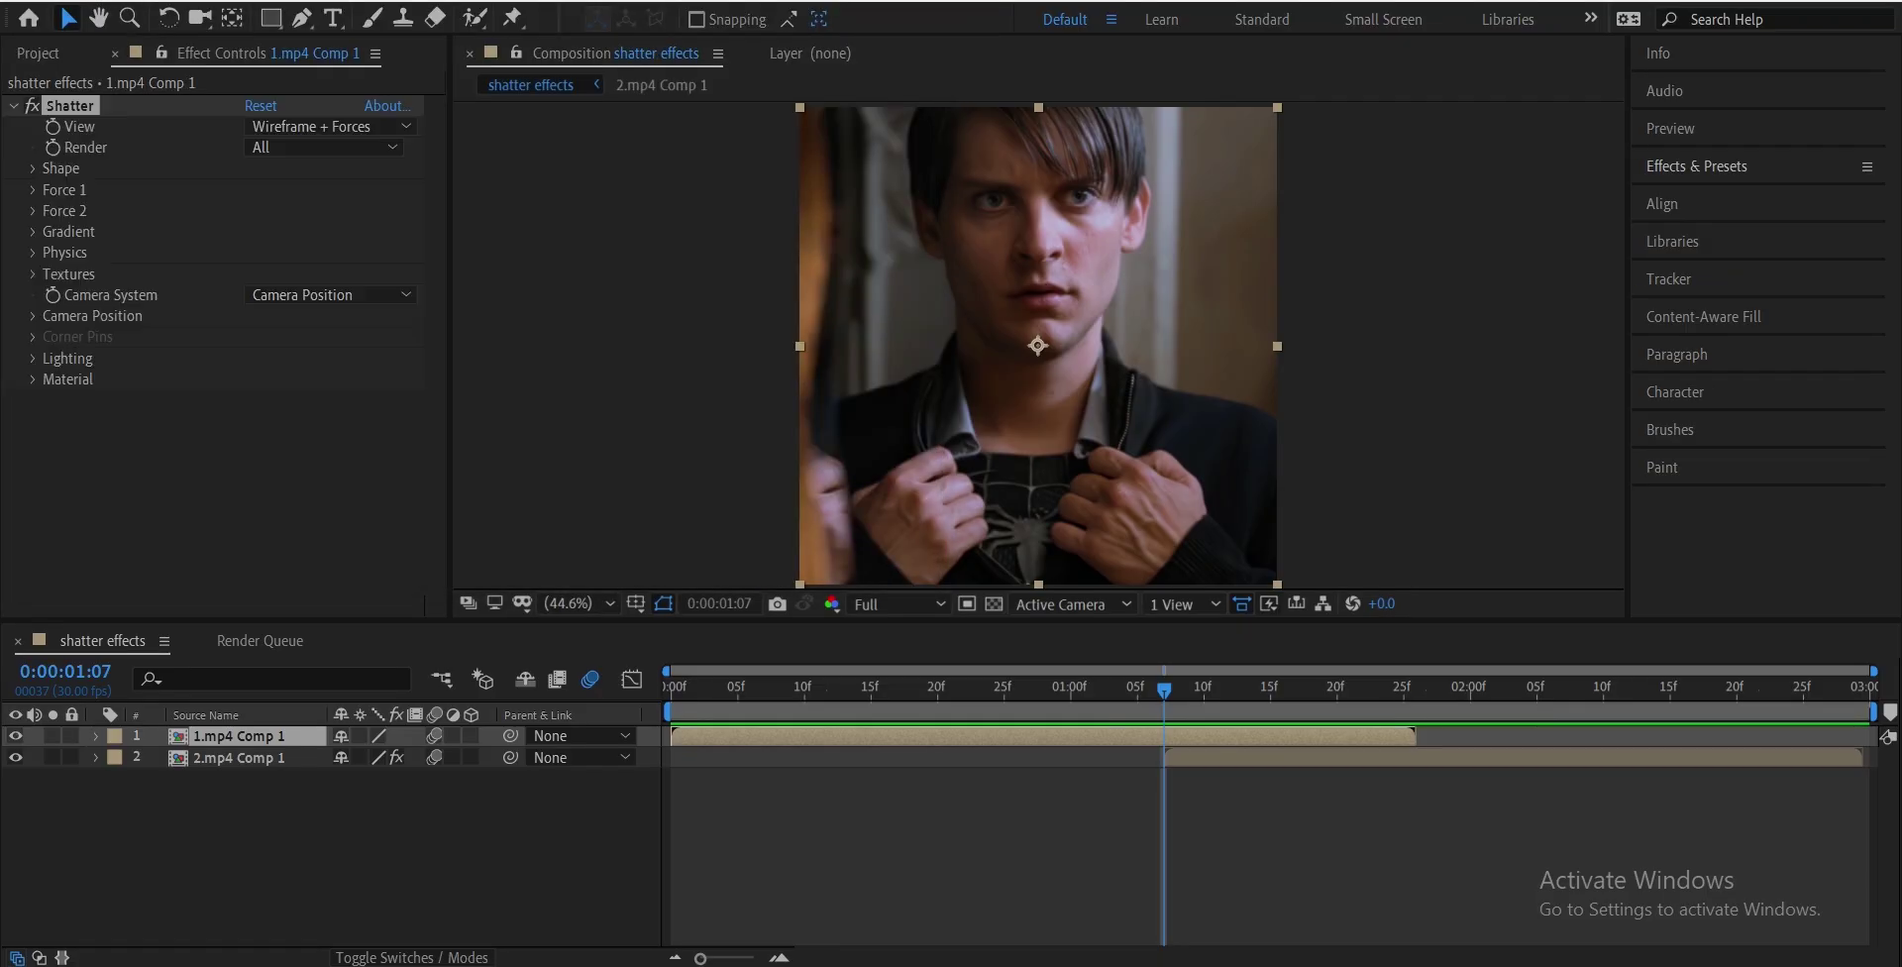
# Step: Set the Shatter effect's View to Rendered and its shape Pattern to Glass, and return to 0:00:01:07
pyautogui.press('space')
pyautogui.moveTo(1337, 690); pyautogui.dragTo(1310, 691)
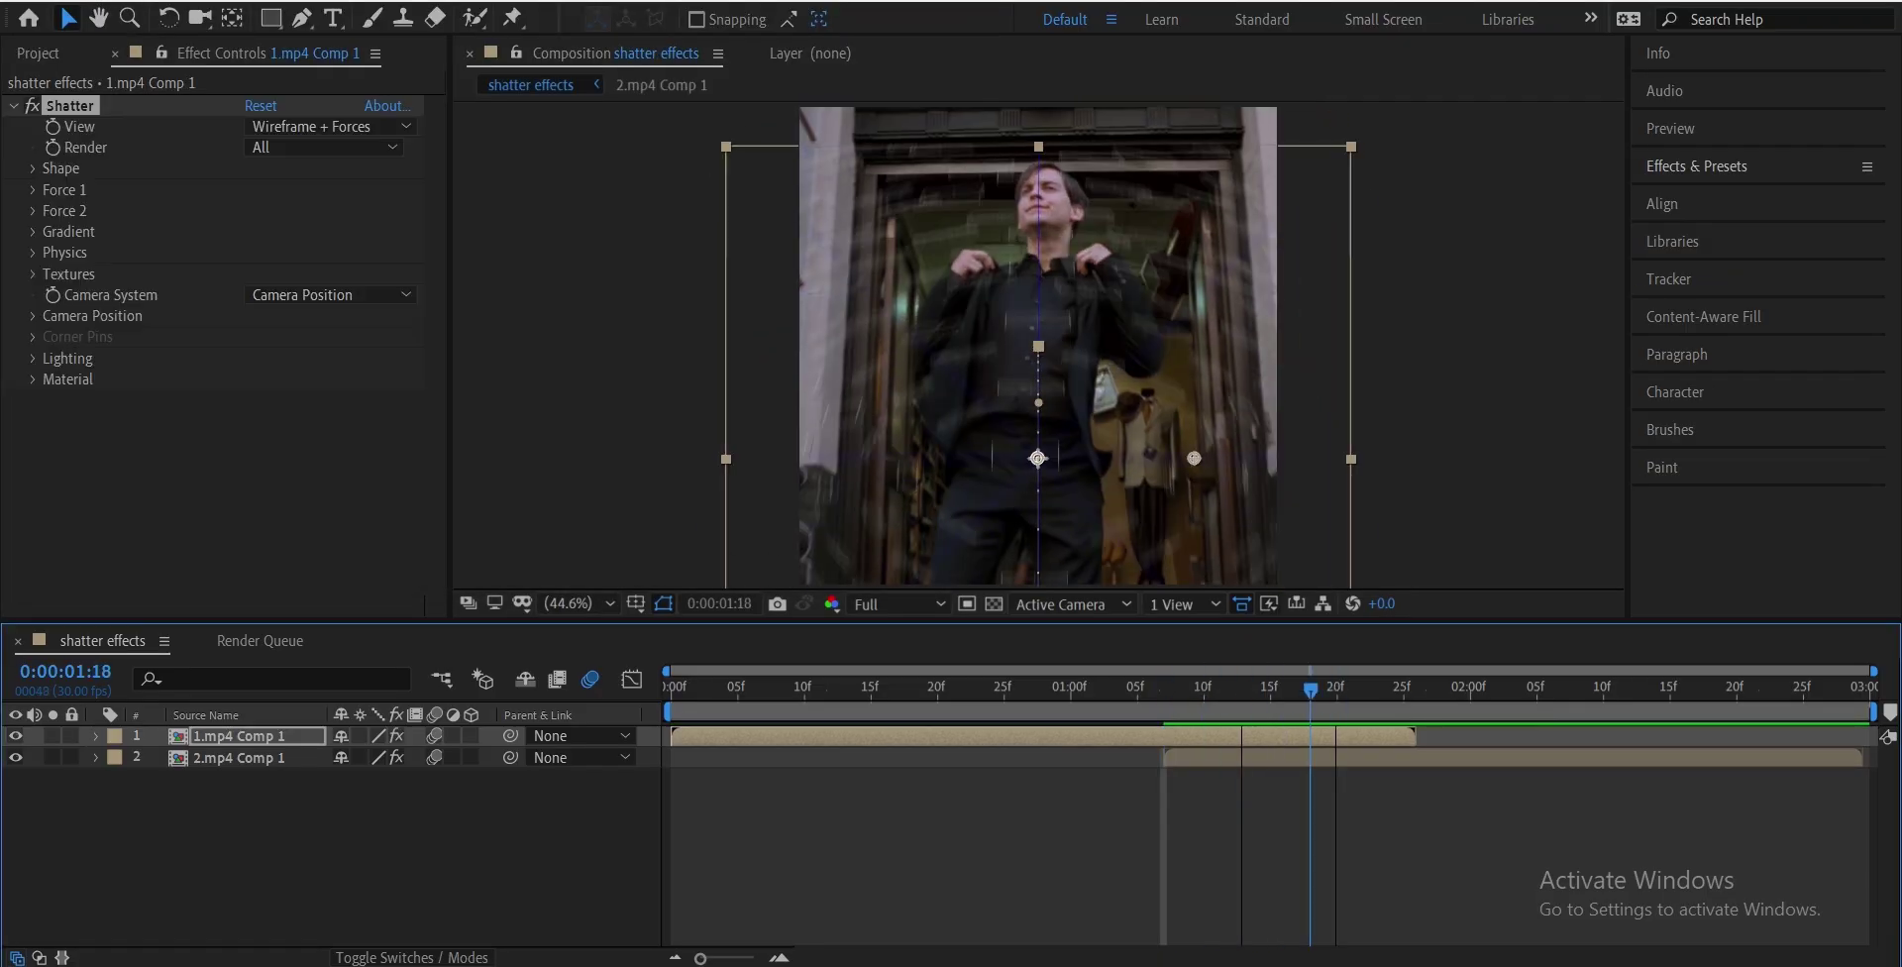
pyautogui.click(327, 125)
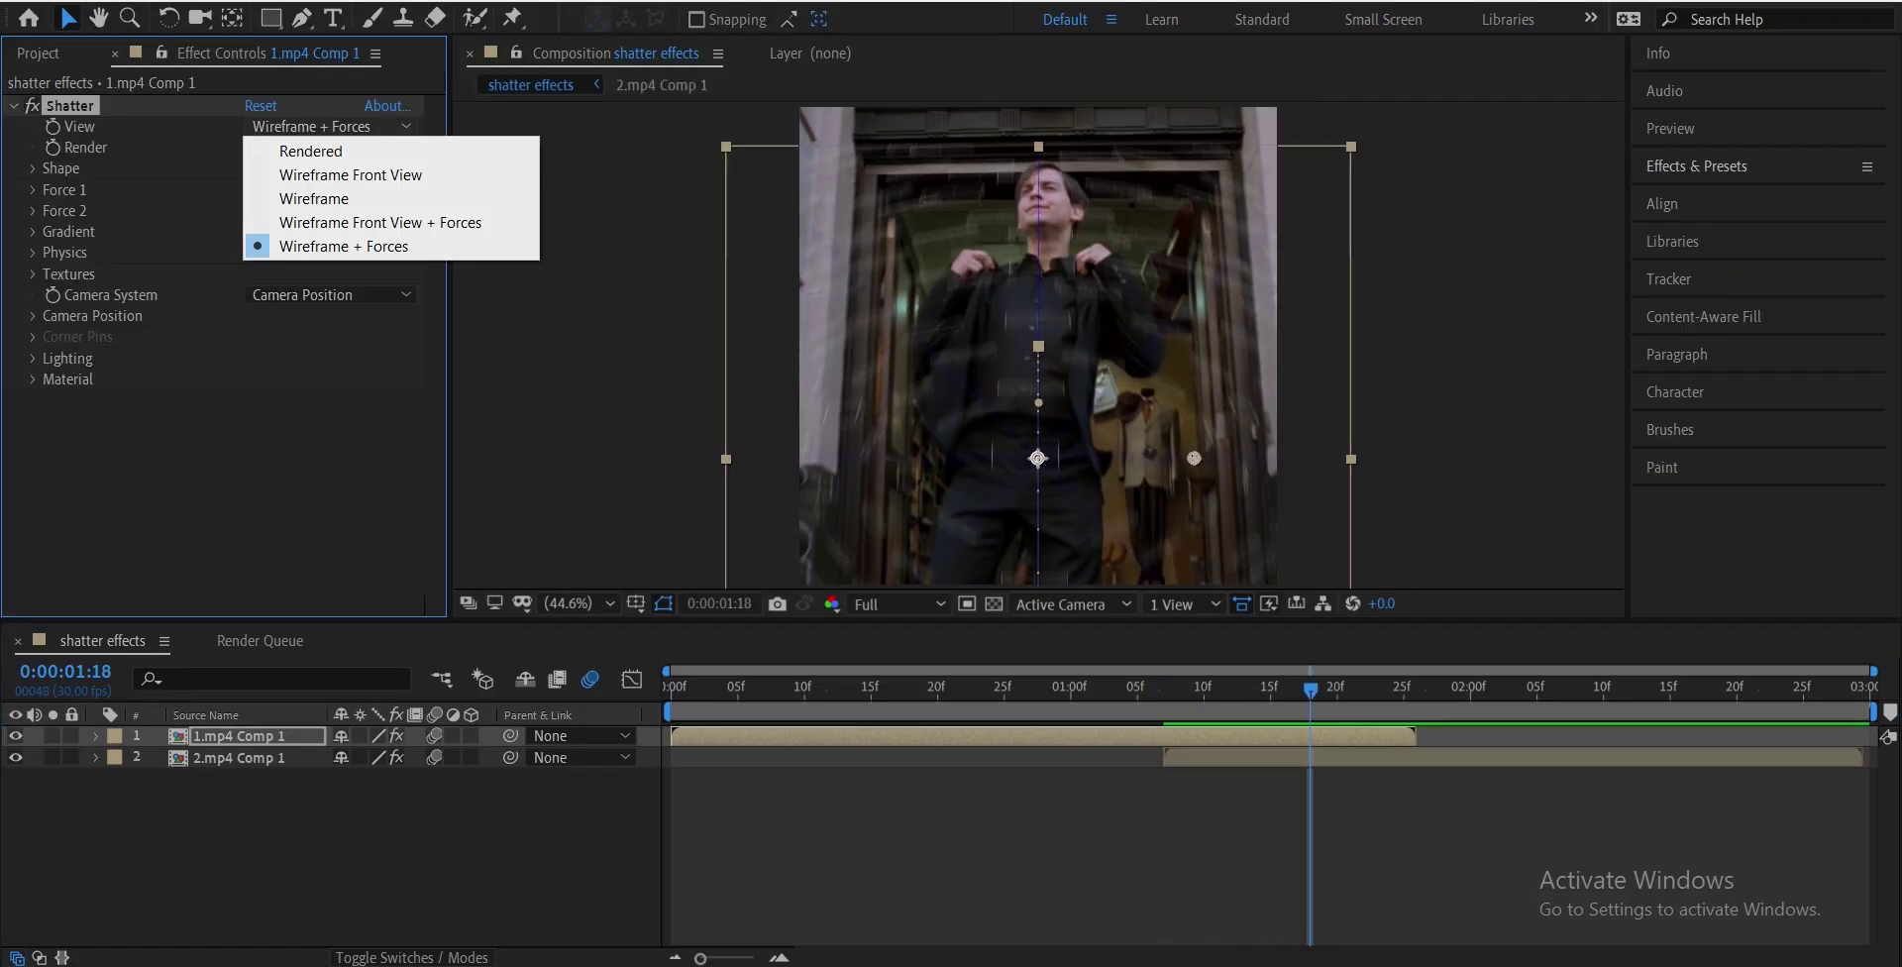
pyautogui.click(317, 149)
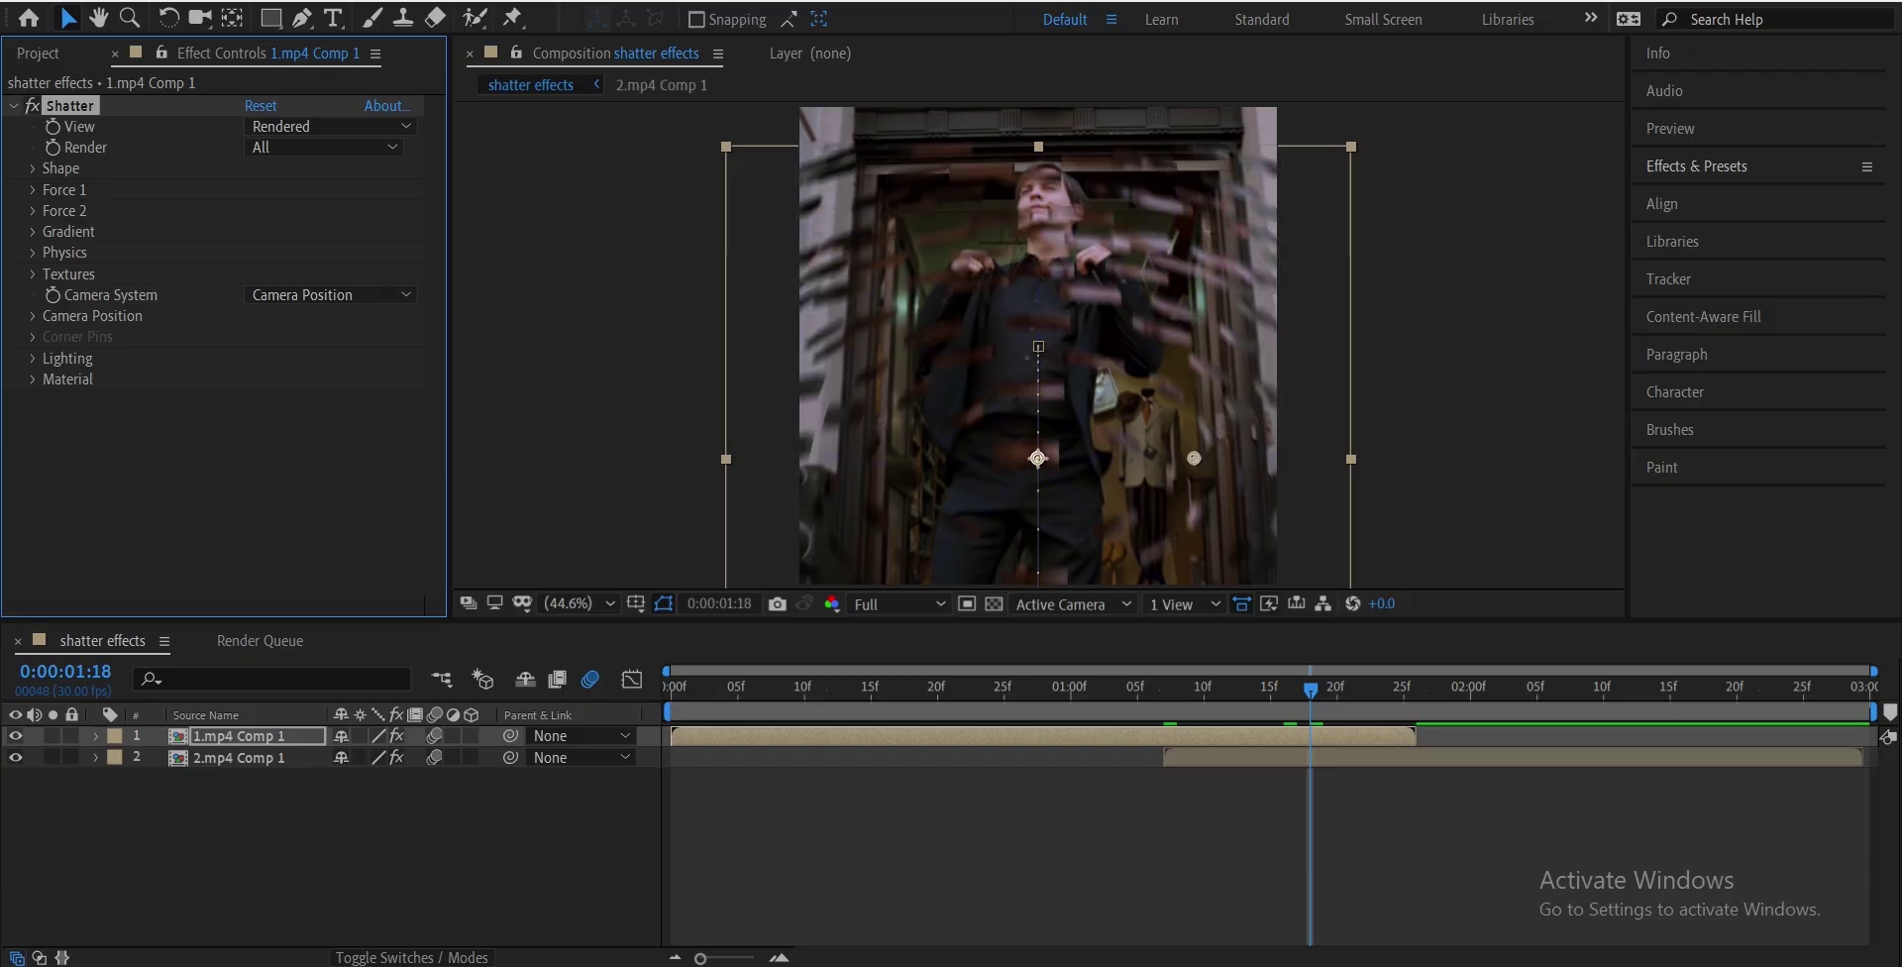
pyautogui.click(33, 168)
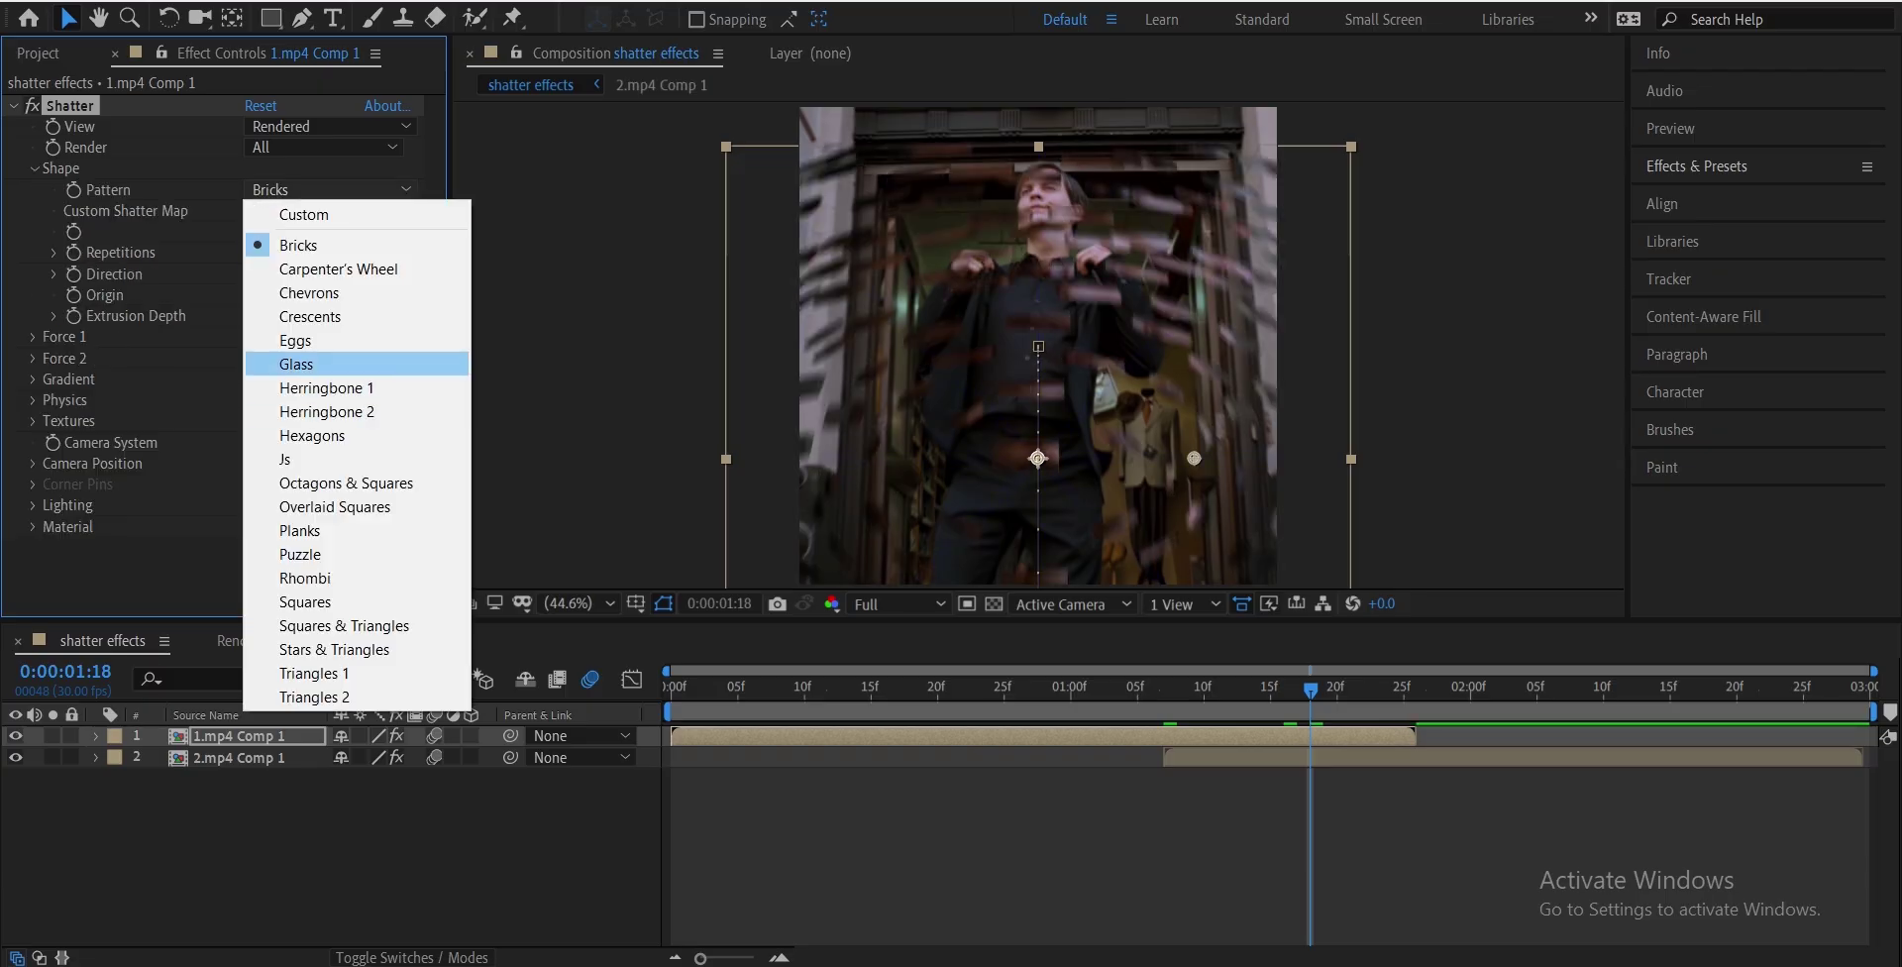
pyautogui.click(297, 364)
pyautogui.click(1164, 687)
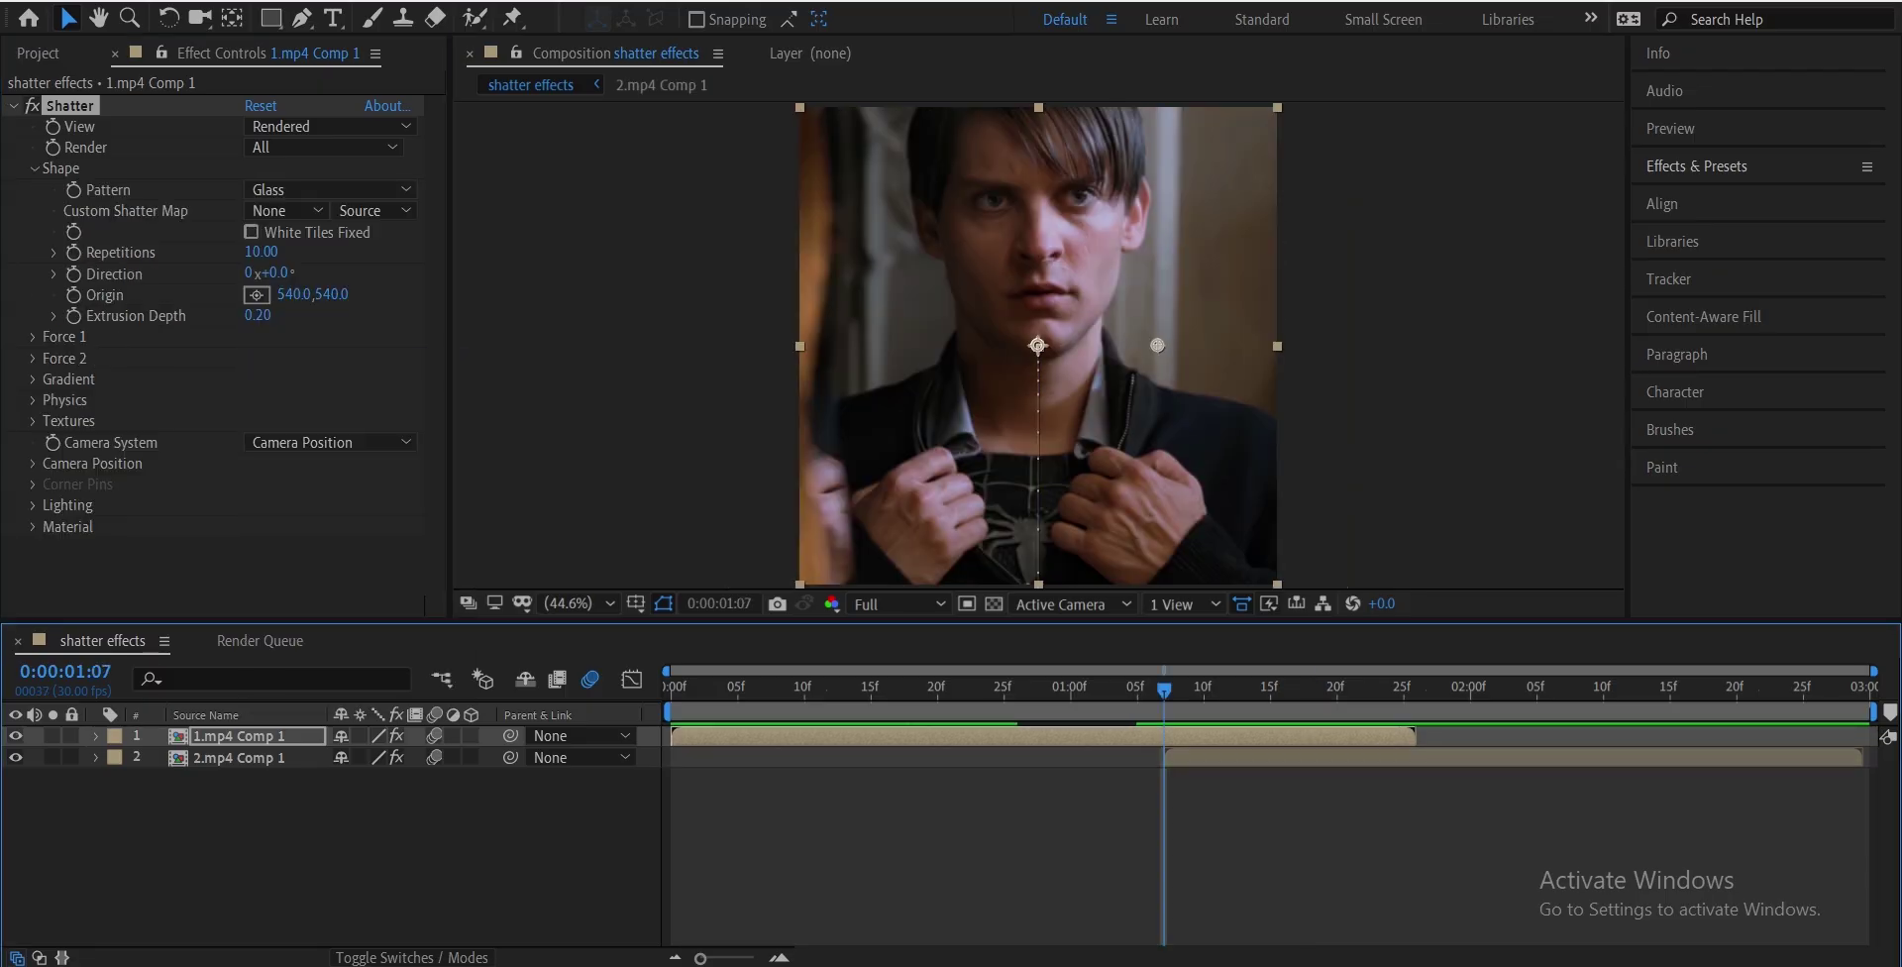